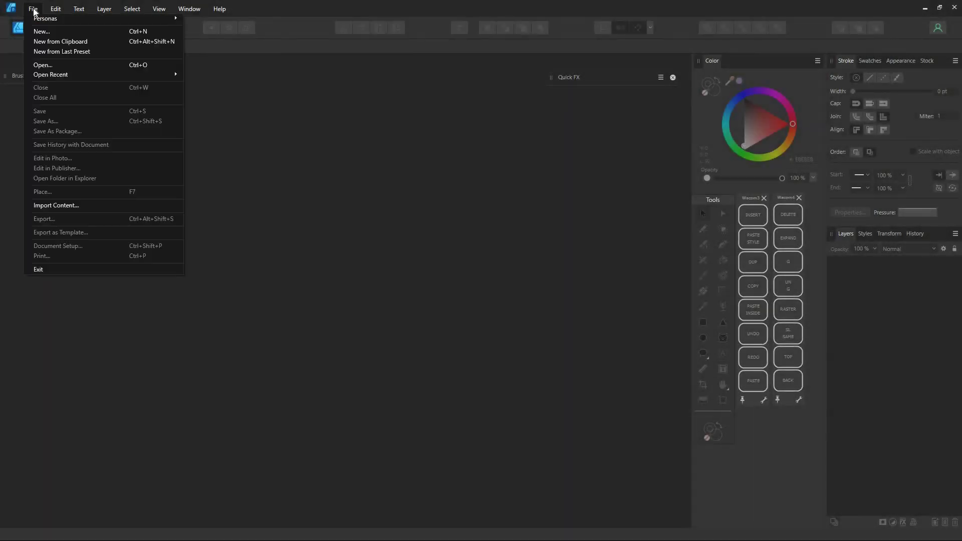
Step: Create a new landscape A4 document, 297 × 210 mm, with margins turned off
left_click(40, 32)
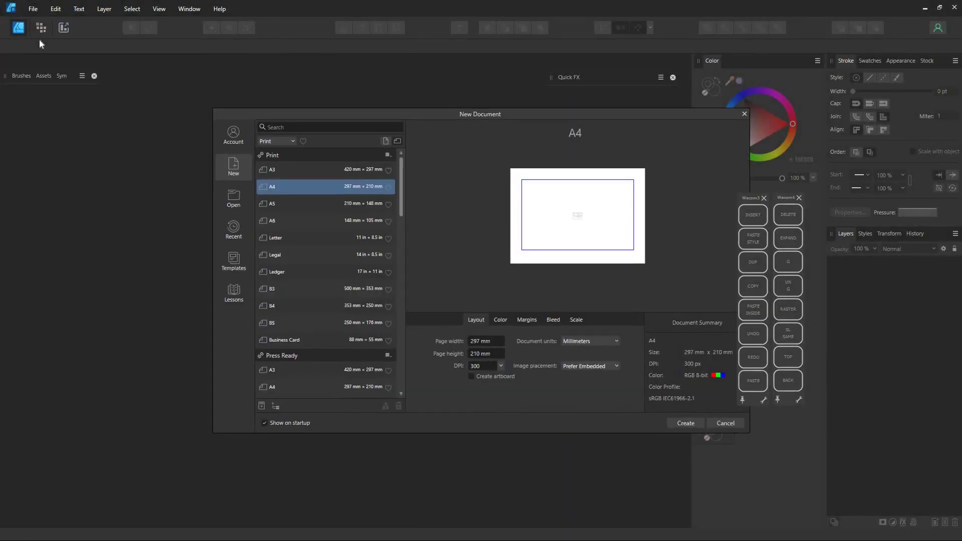
left_click(524, 320)
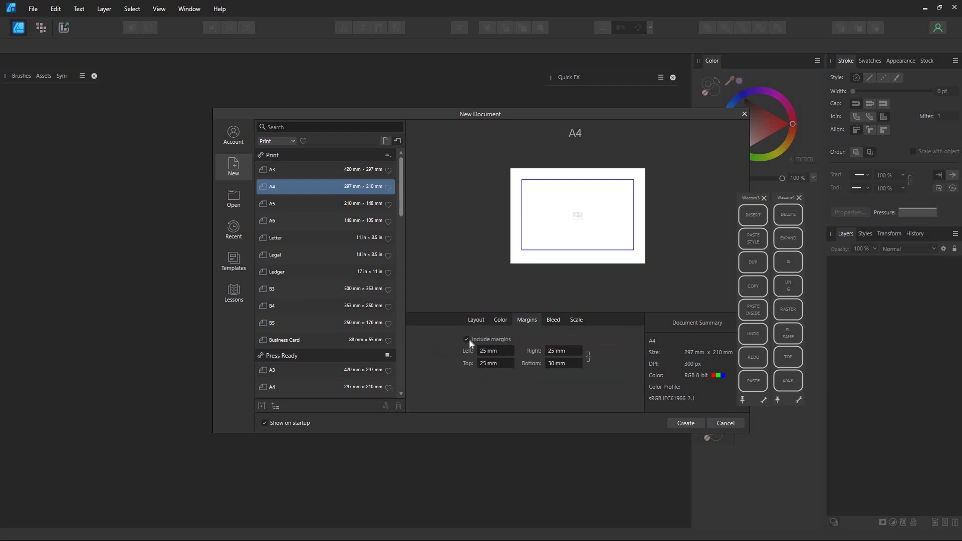
left_click(467, 340)
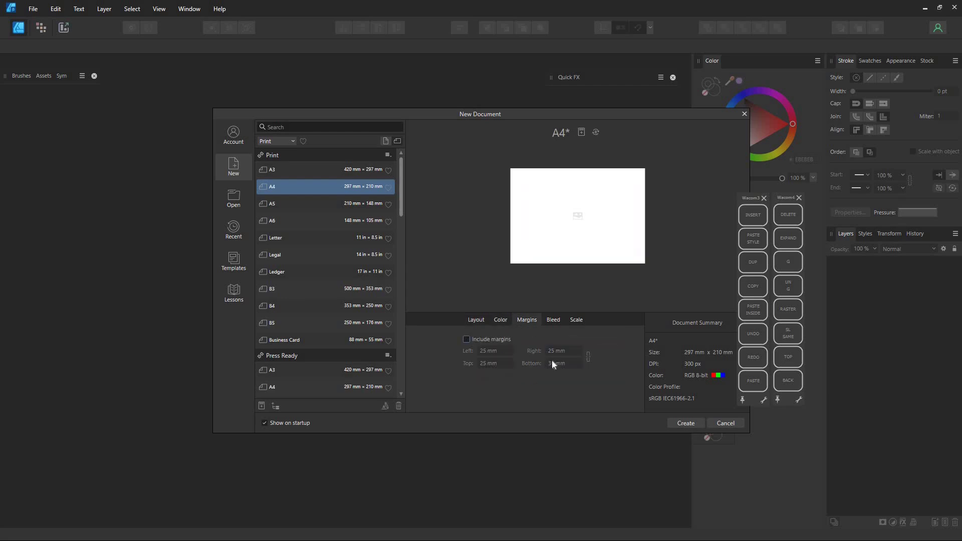
left_click(682, 425)
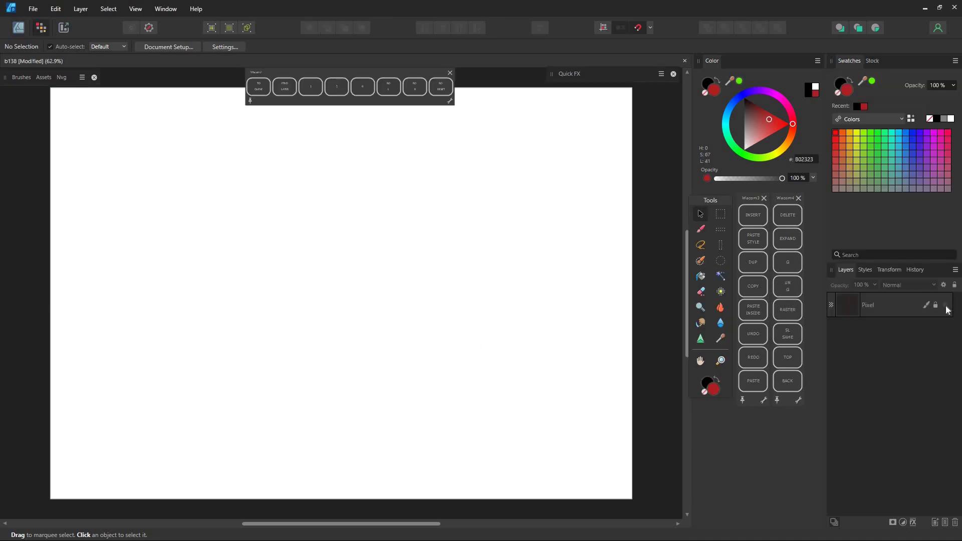
Step: Make the bear sketch on the Pixel layer visible and add a new layer above it
left_click(945, 305)
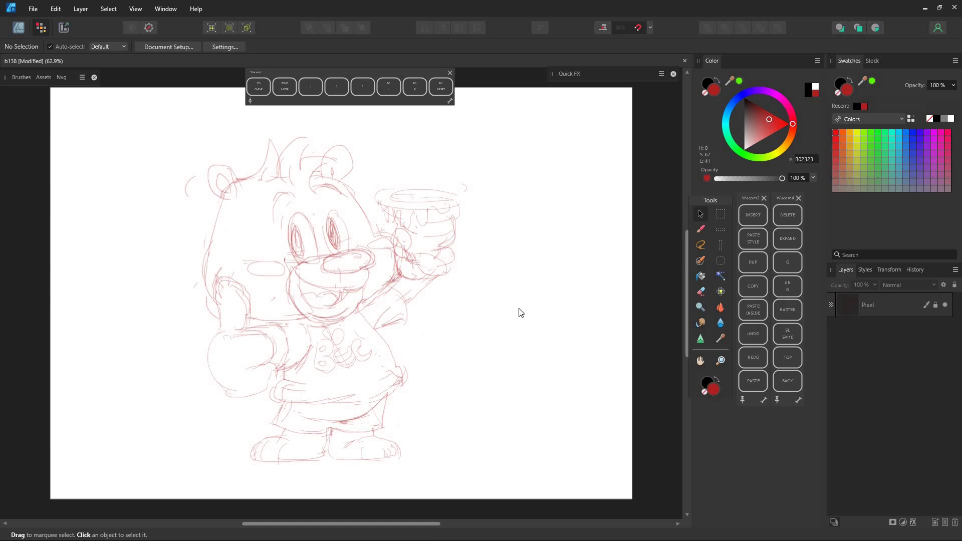
left_click(935, 523)
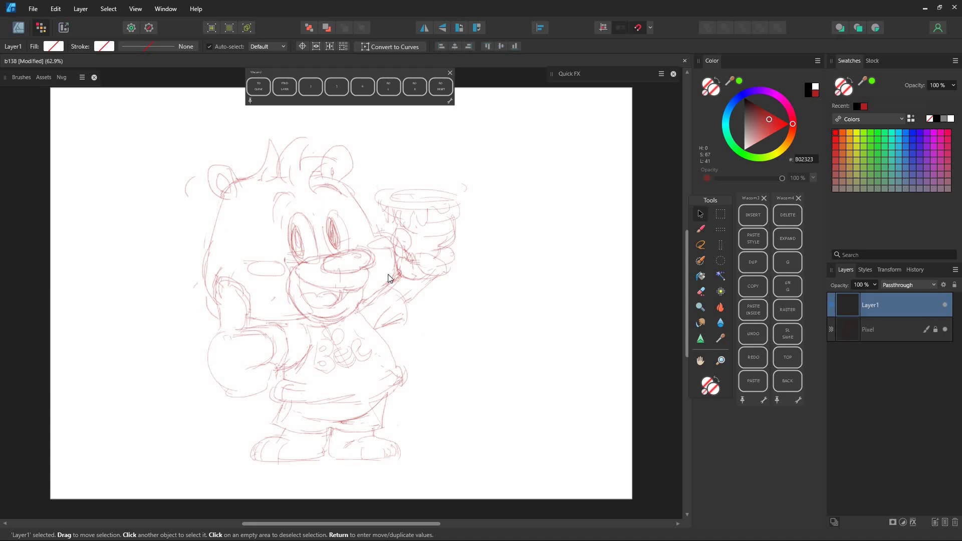
scroll(391, 251, "up", 2)
scroll(460, 350, "down", 2)
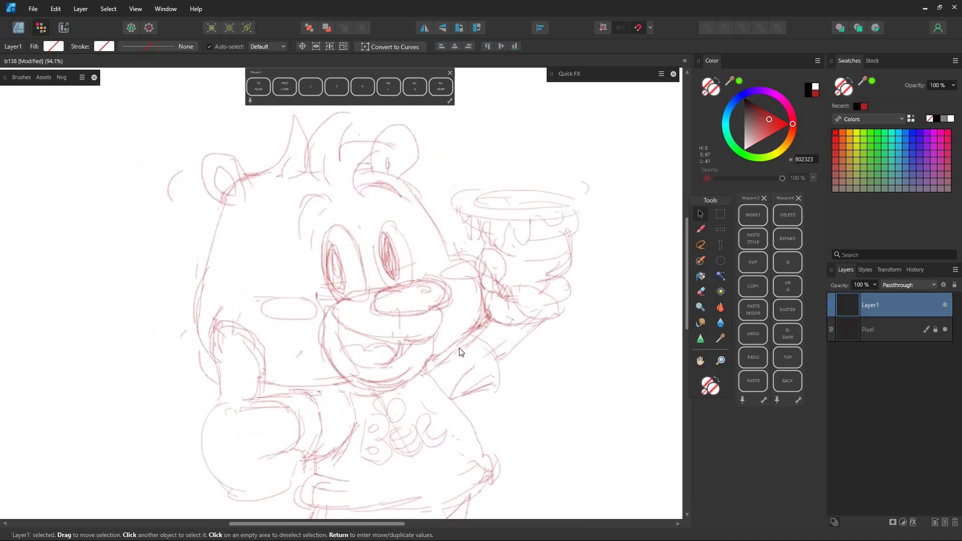
left_click_drag(453, 279, 427, 252)
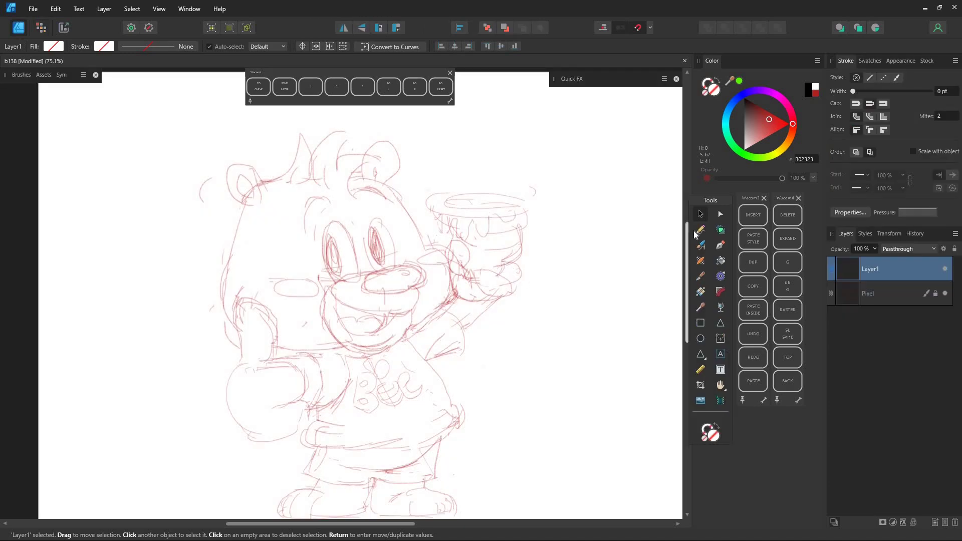
Step: Set the fill colour to A37E7E and trace the bear's head with its hair tufts as one closed Pencil shape
key("n")
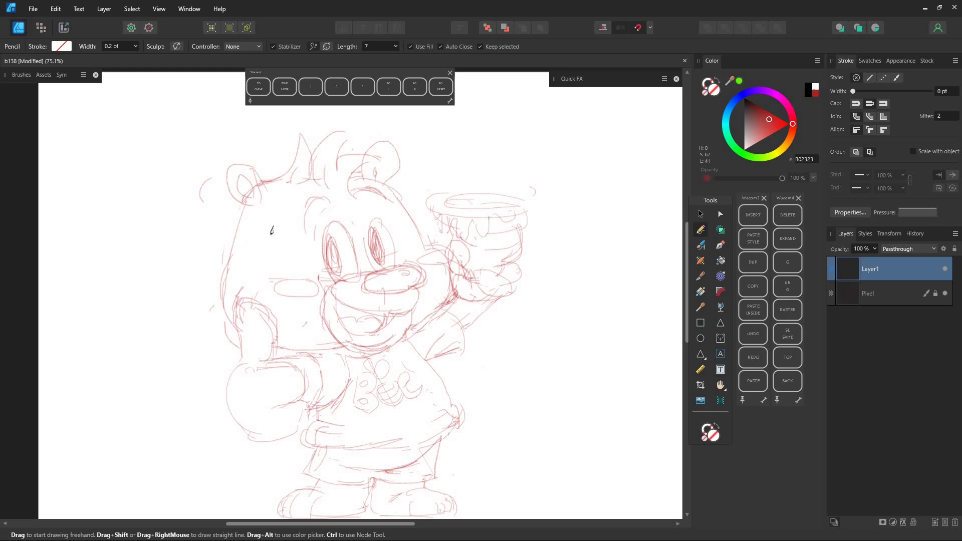
left_click(751, 128)
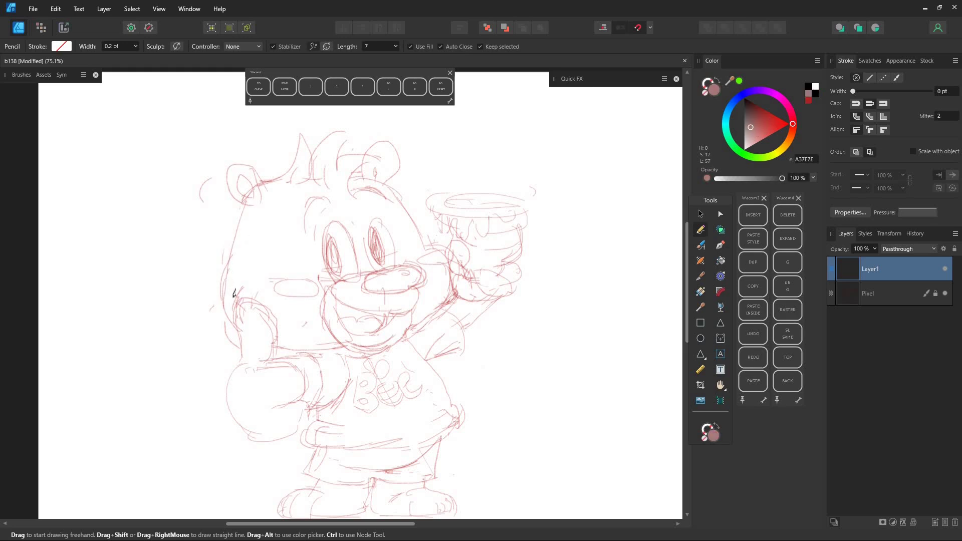
mouse_move(314, 344)
left_mouse_down()
mouse_move(230, 321)
mouse_move(220, 267)
mouse_move(242, 203)
mouse_move(293, 157)
mouse_move(295, 140)
mouse_move(313, 162)
mouse_move(354, 131)
mouse_move(338, 157)
mouse_move(363, 151)
mouse_move(350, 170)
mouse_move(381, 178)
mouse_move(454, 273)
mouse_move(403, 337)
mouse_move(349, 343)
left_mouse_up()
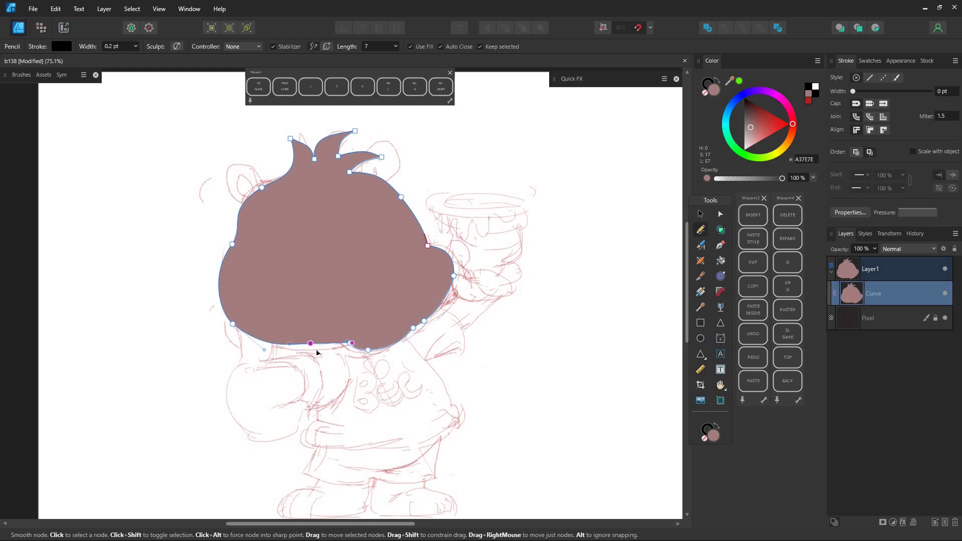
Step: Move the Pixel sketch layer above Layer1 and adjust the node on the head shape's lower edge to follow the sketch
left_click(900, 319)
left_click_drag(901, 319, 904, 263)
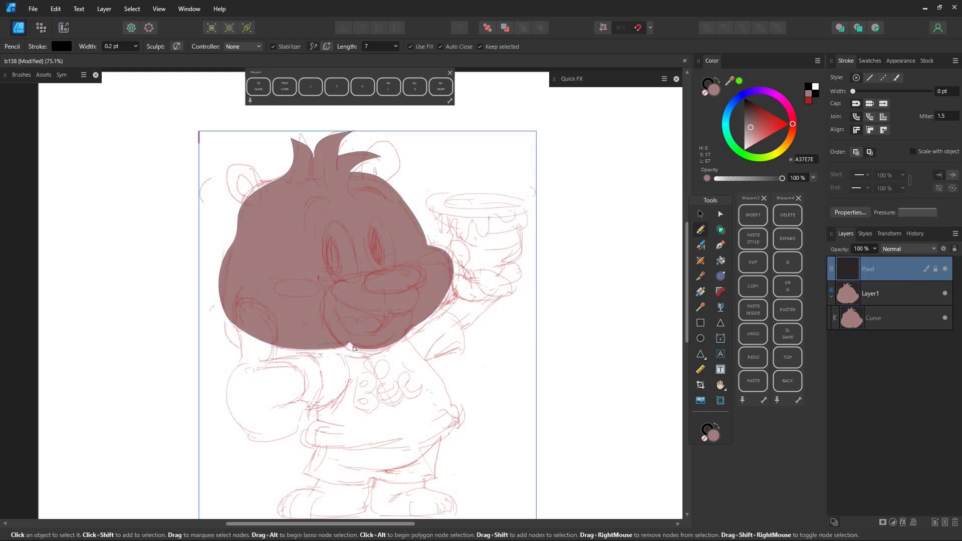
left_click(321, 315, "ctrl")
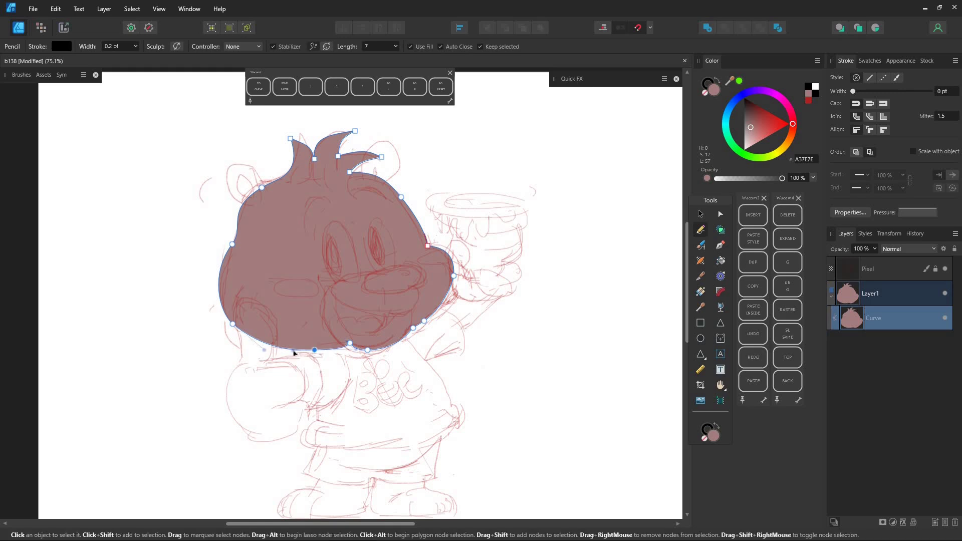
left_click(313, 350)
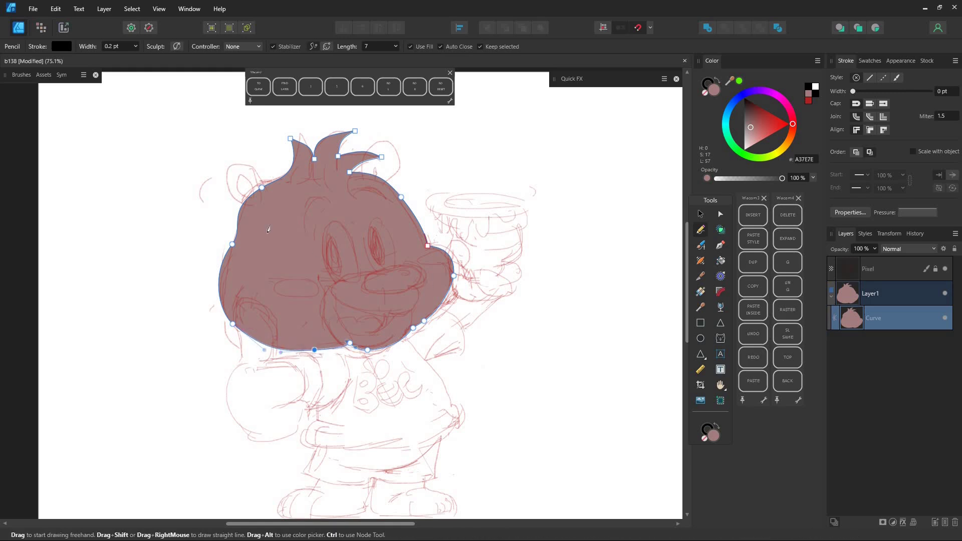
Step: Draw both bear ears with the Pencil tool and send the ear beside the hair tuft behind the head
mouse_move(269, 196)
left_mouse_down()
mouse_move(223, 167)
mouse_move(229, 201)
left_mouse_up()
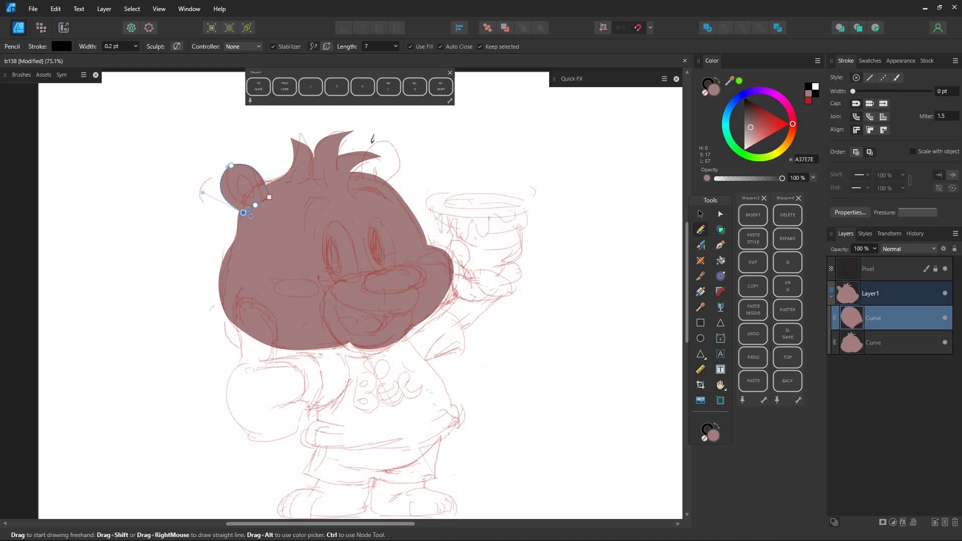
left_click_drag(359, 176, 376, 185)
key("ctrl+shift+bracketleft")
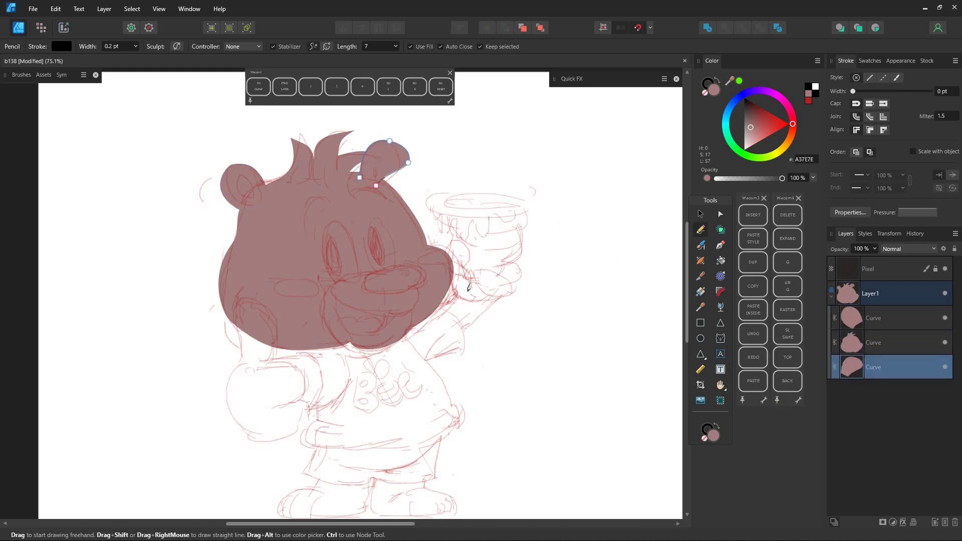
Step: Apply an elliptical gradient from A37E7E to 803535 to the head, centred on the upper face and reaching the lower cheek
left_click(412, 329, "ctrl")
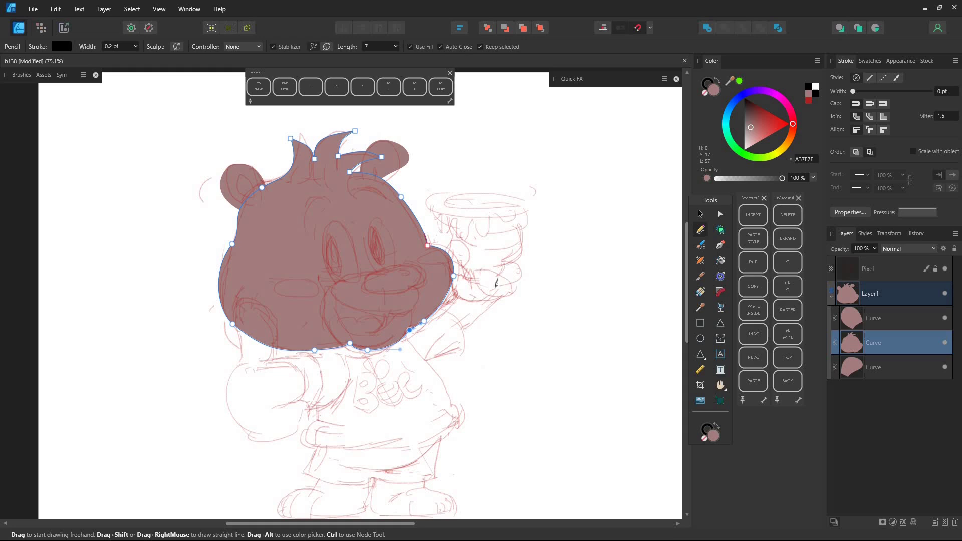
left_click(701, 292)
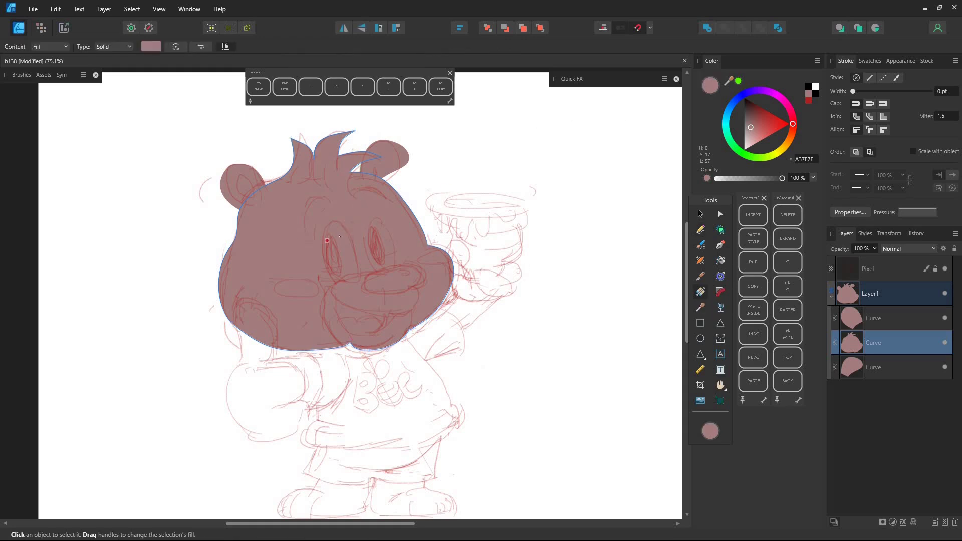
left_click_drag(346, 230, 291, 300)
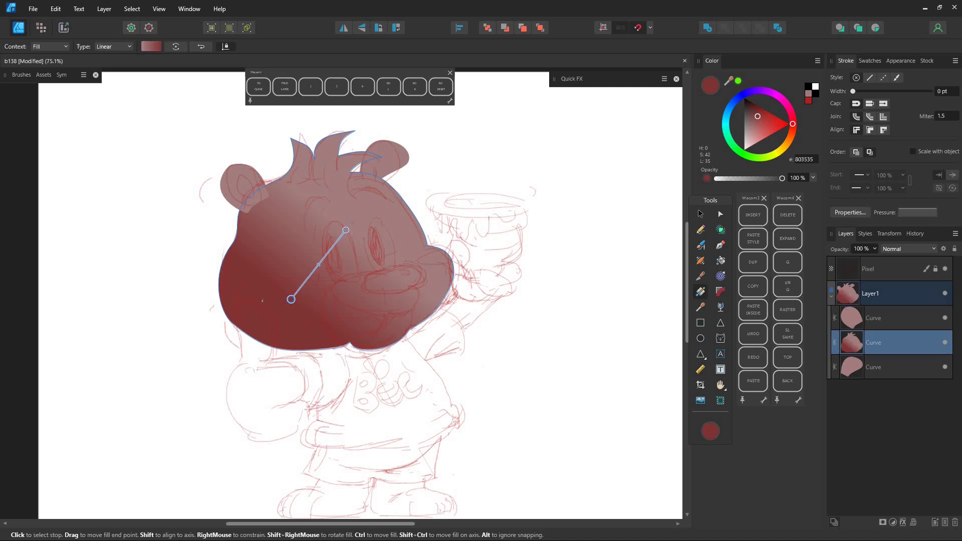
left_click(130, 47)
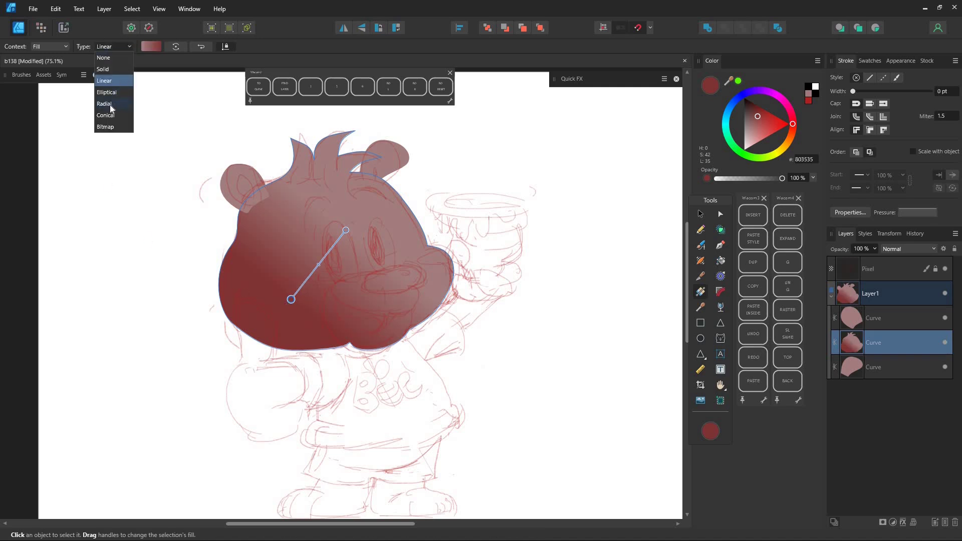
left_click(116, 91)
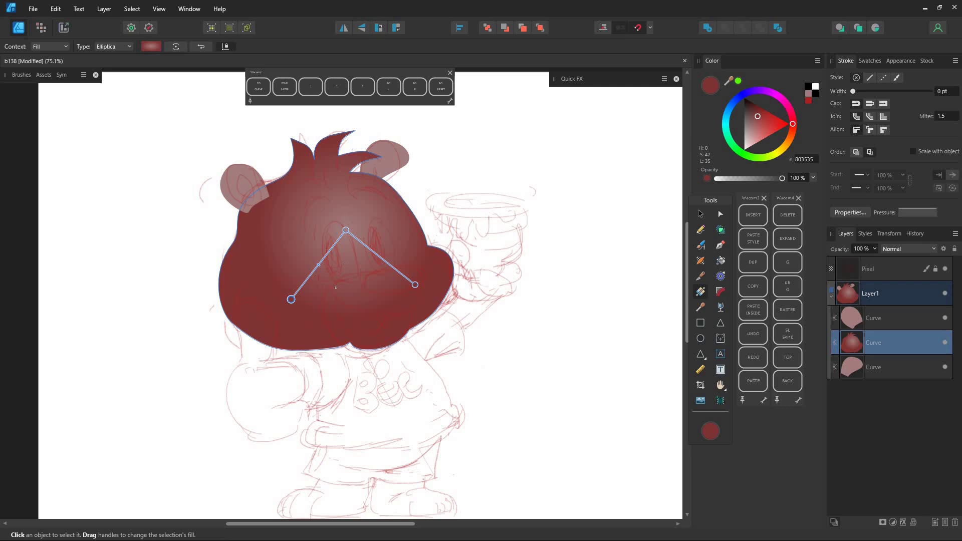
left_click_drag(288, 299, 258, 305)
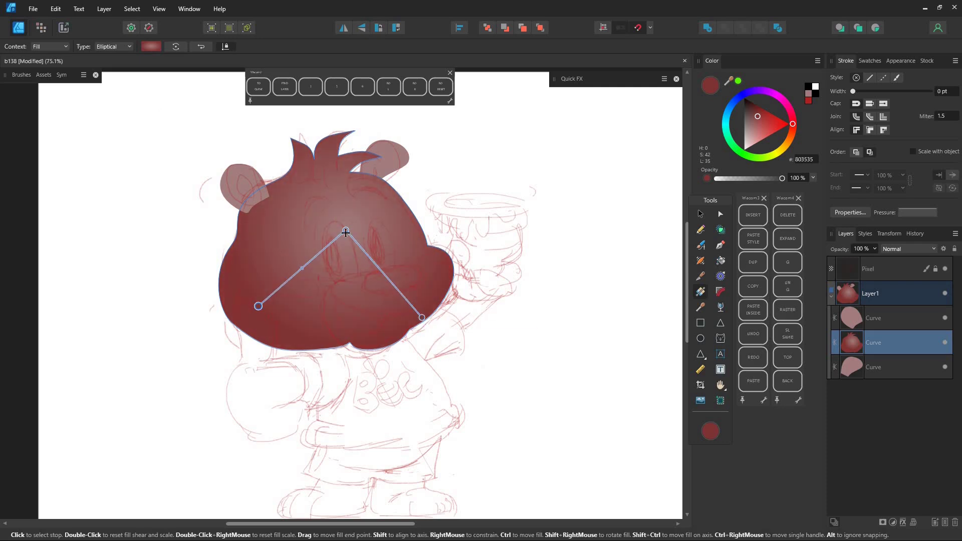
left_click_drag(345, 230, 359, 222)
left_click_drag(274, 296, 262, 306)
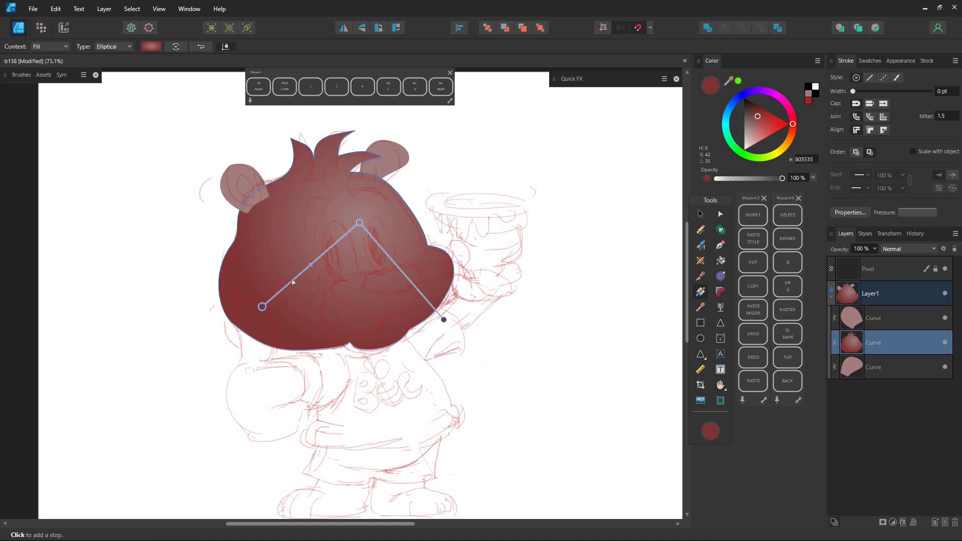
Step: Add a middle stop to the head's gradient in a brighter red (H 360, S 41, L 50) and extend the outer handle slightly
left_click(292, 281)
left_click_drag(756, 119, 762, 123)
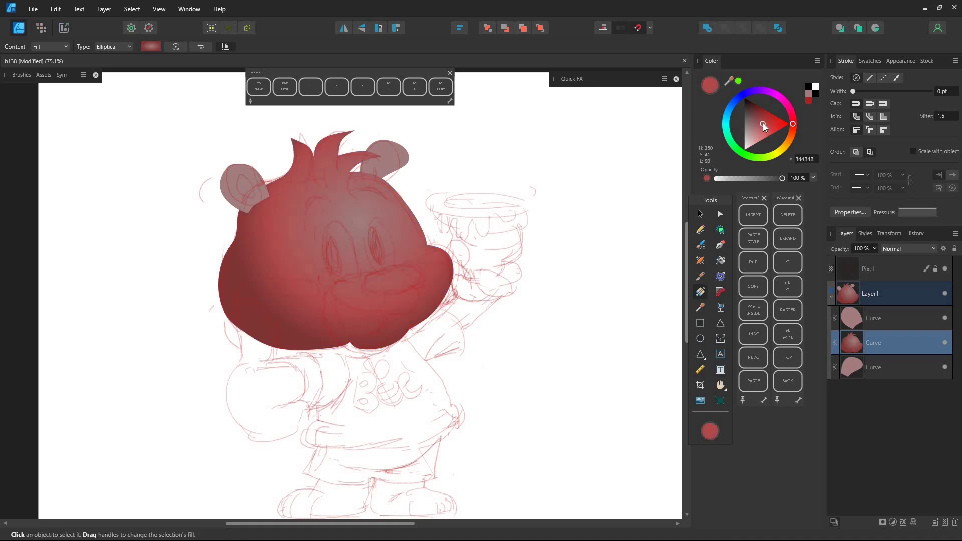
left_click_drag(264, 309, 260, 312)
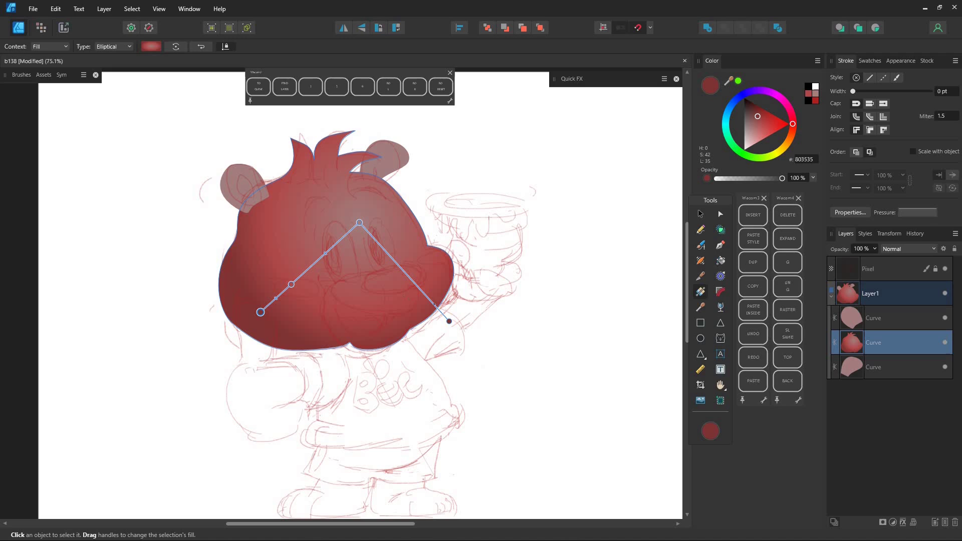
Step: Toggle the fill's aspect ratio lock and fine-tune the handles of the elliptical gradient on the head
left_click(229, 47)
mouse_move(450, 321)
left_mouse_down()
mouse_move(410, 286)
mouse_move(461, 324)
left_mouse_up()
mouse_move(398, 275)
left_mouse_down()
mouse_move(376, 260)
mouse_move(450, 320)
left_mouse_up()
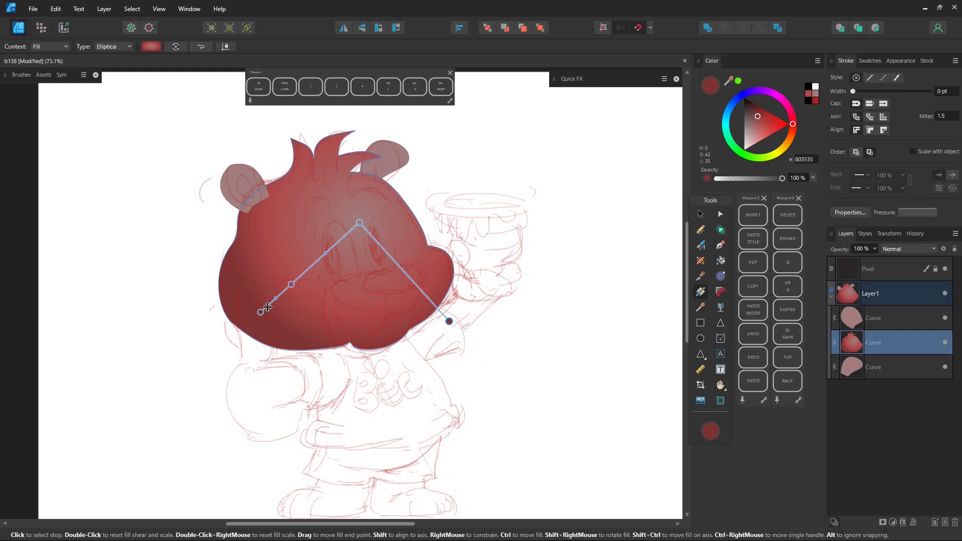
left_click_drag(358, 221, 359, 222)
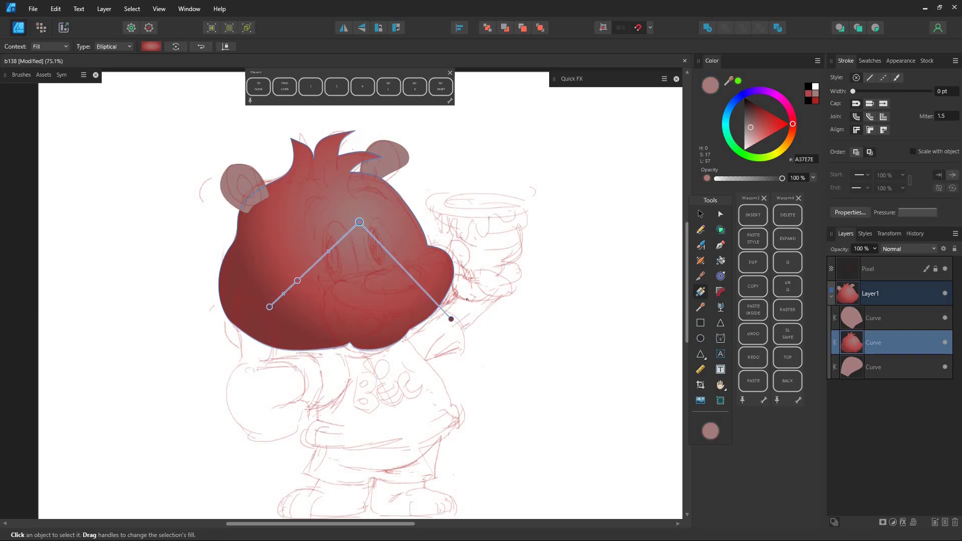
Step: Create a new style category named "bear"
left_click(865, 234)
left_click(955, 234)
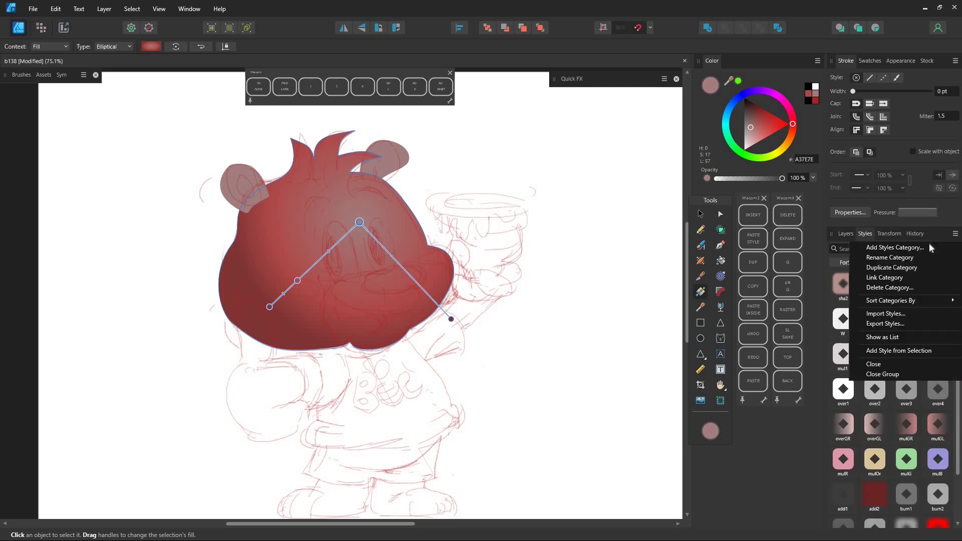
left_click(893, 247)
type("bear")
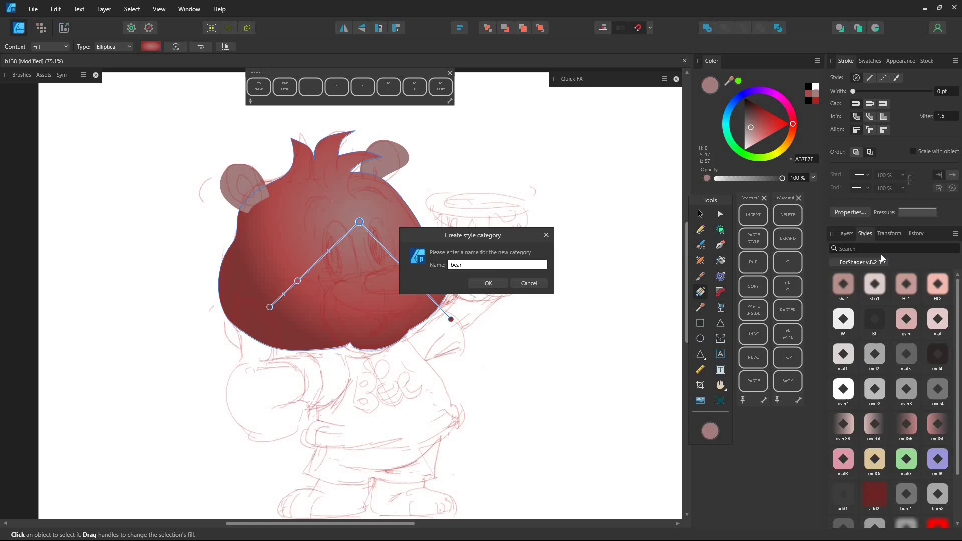
key("Return")
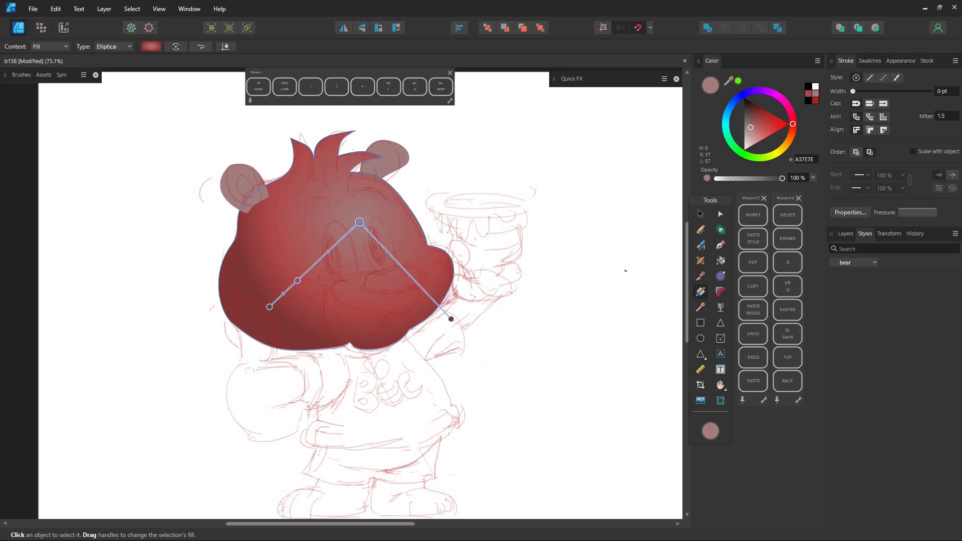
Step: Save the head's gradient as a style in the bear category and rename it "fur"
left_click(955, 233)
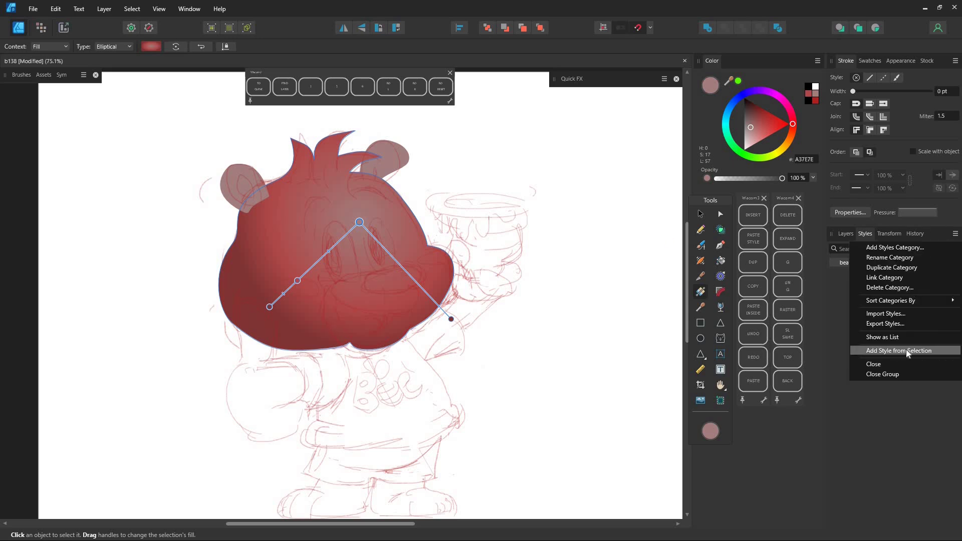
left_click(900, 351)
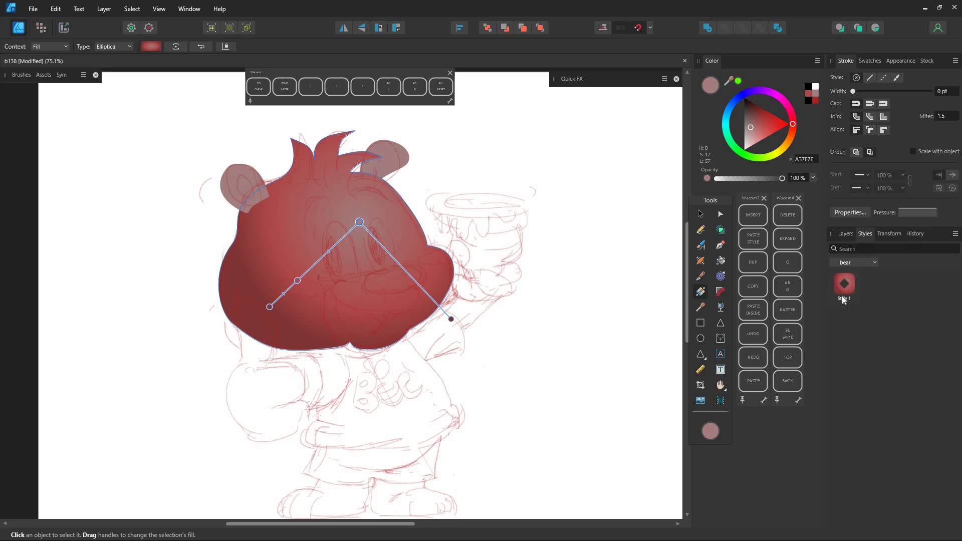
right_click(842, 297)
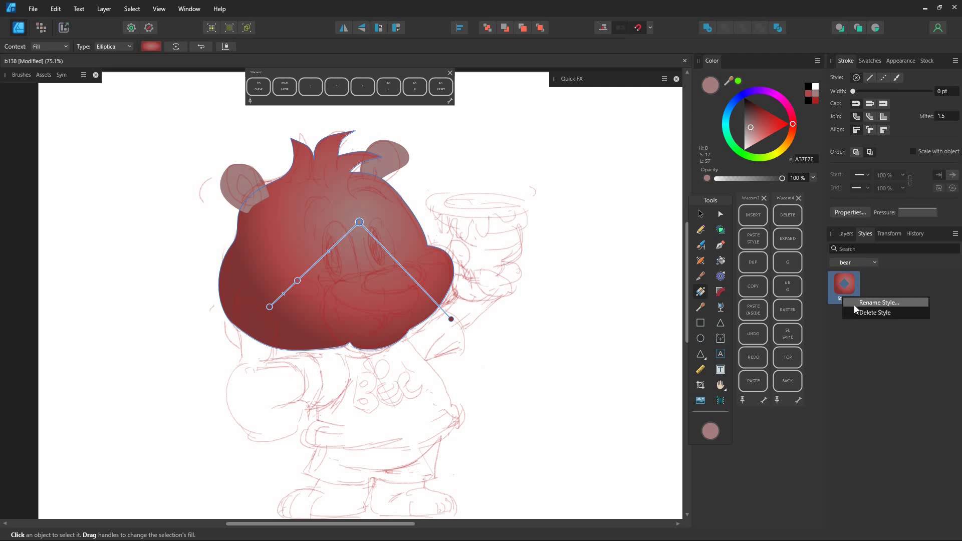
left_click(853, 303)
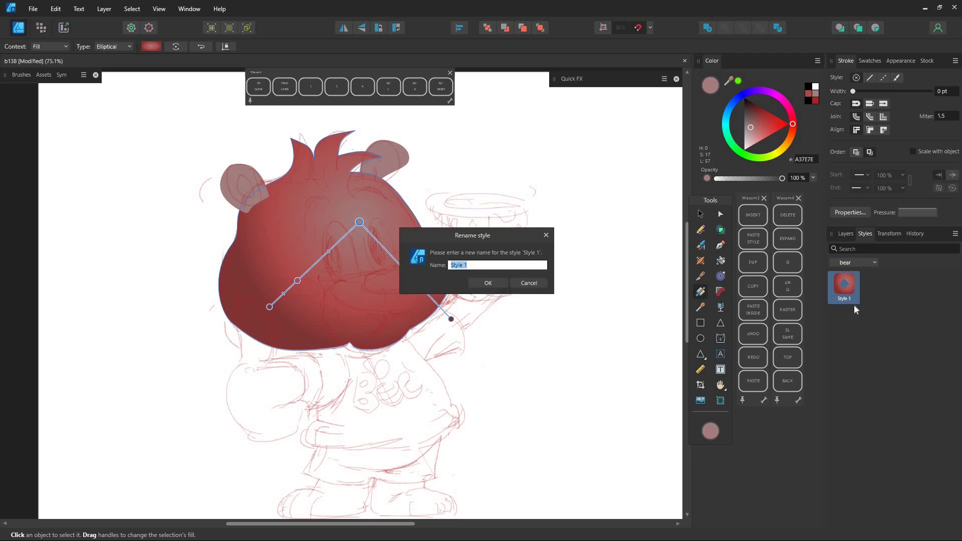
type("fur")
key("Return")
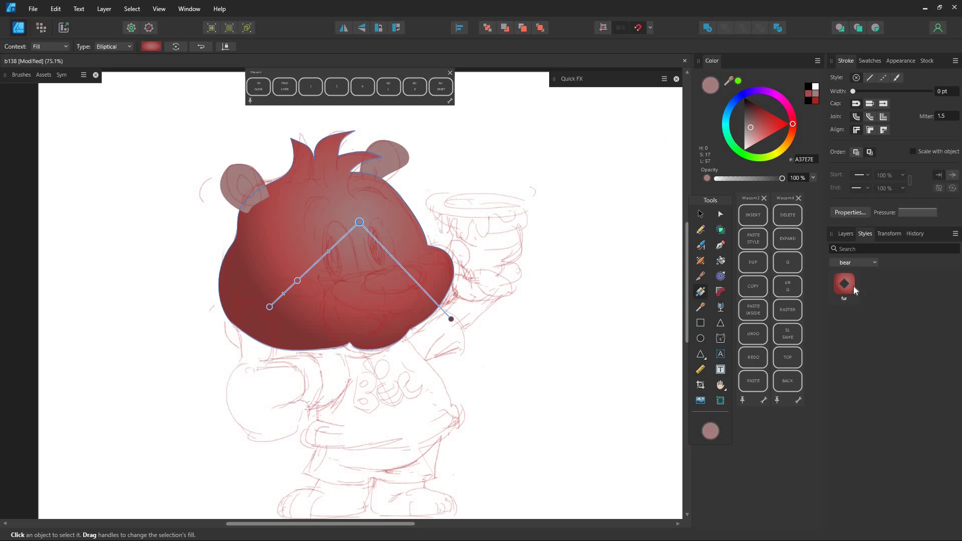
Step: Apply the saved "fur" style to both of the bear's ears
left_click(395, 171)
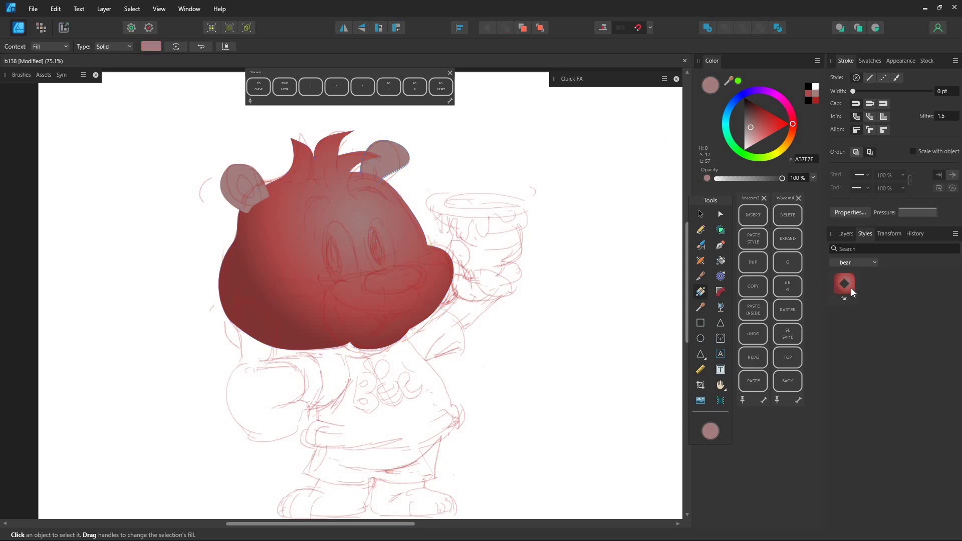
left_click(851, 288)
left_click(245, 187)
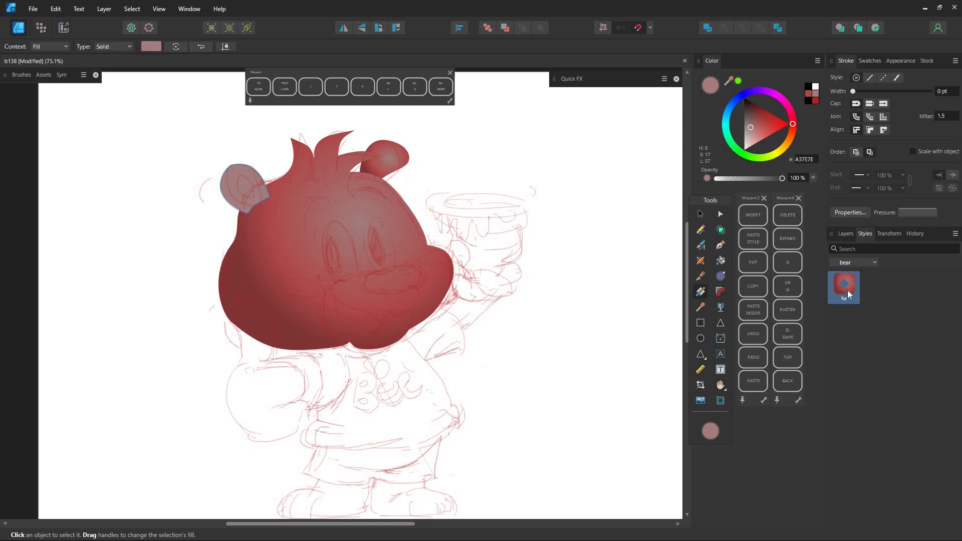
left_click(847, 290)
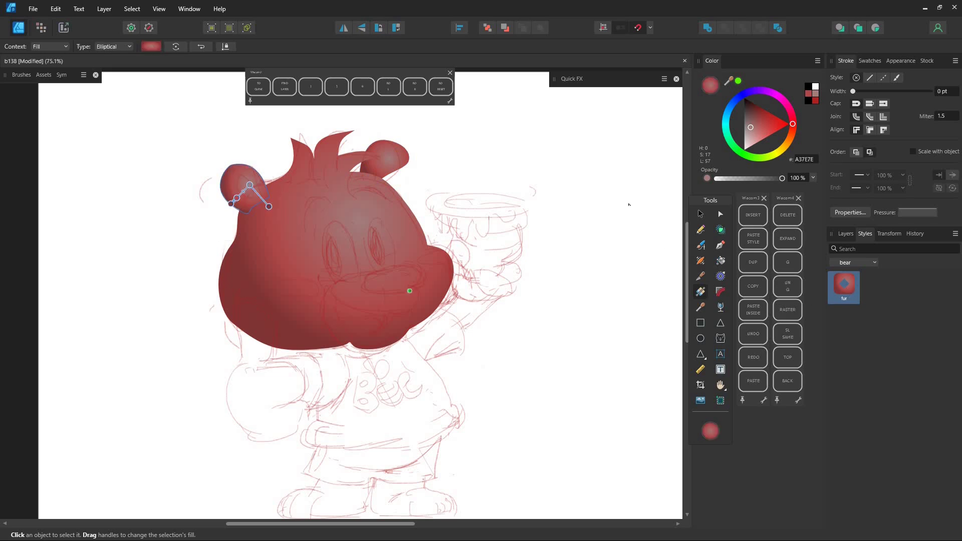
Step: Draw the raised forearm, hand and fingers under the honey pot with the Pencil tool, using the fur fill
left_click(701, 233)
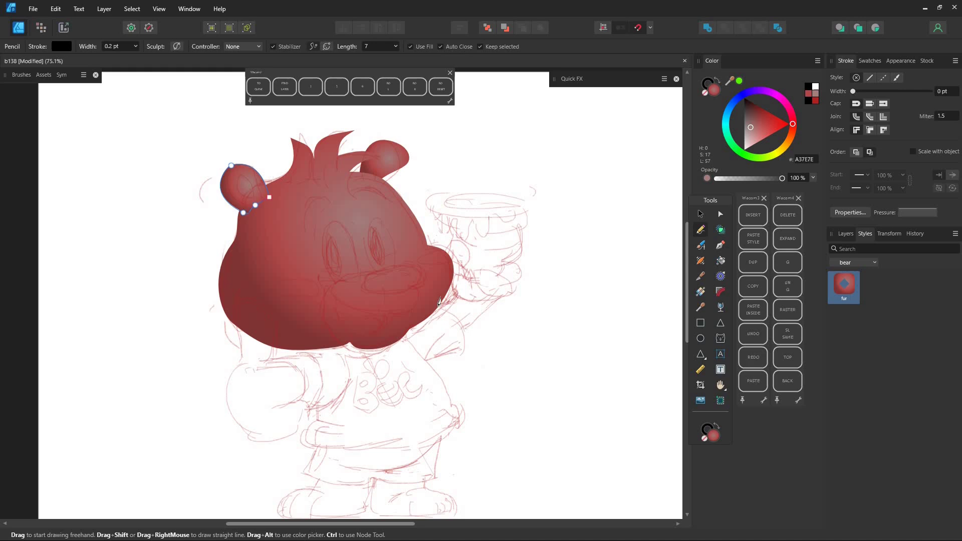
mouse_move(439, 301)
left_mouse_down()
mouse_move(471, 281)
mouse_move(501, 285)
mouse_move(453, 333)
mouse_move(444, 248)
mouse_move(488, 299)
left_mouse_up()
mouse_move(512, 261)
left_mouse_down()
mouse_move(509, 284)
mouse_move(488, 262)
mouse_move(531, 281)
mouse_move(481, 296)
mouse_move(521, 284)
left_mouse_up()
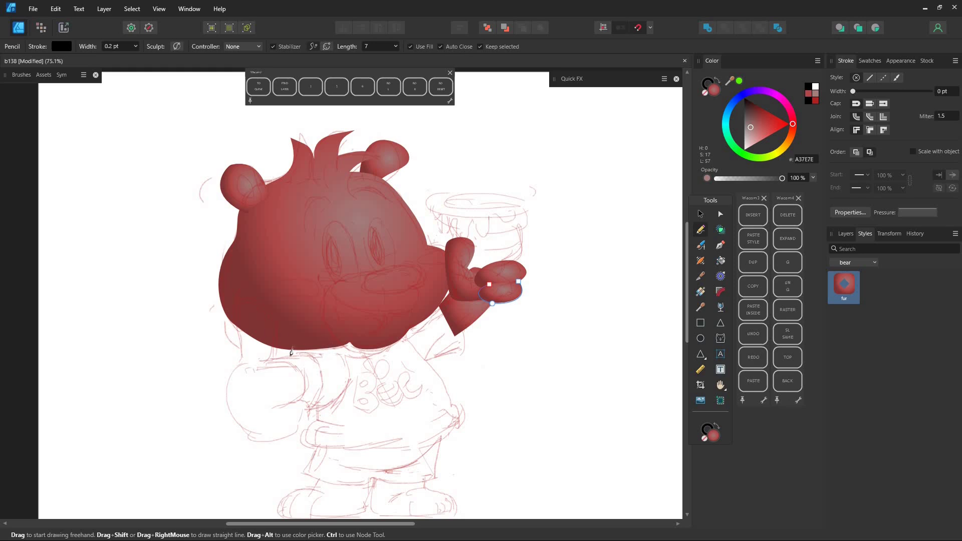
Step: Draw the lowered forearm, fist and raised thumb over the sketch with the Pencil tool, and shorten the forearm by moving its end nodes
mouse_move(329, 353)
left_mouse_down()
mouse_move(300, 410)
mouse_move(331, 351)
left_mouse_up()
mouse_move(237, 368)
left_mouse_down()
mouse_move(301, 430)
mouse_move(225, 395)
mouse_move(239, 366)
mouse_move(232, 312)
mouse_move(260, 370)
mouse_move(273, 370)
left_mouse_up()
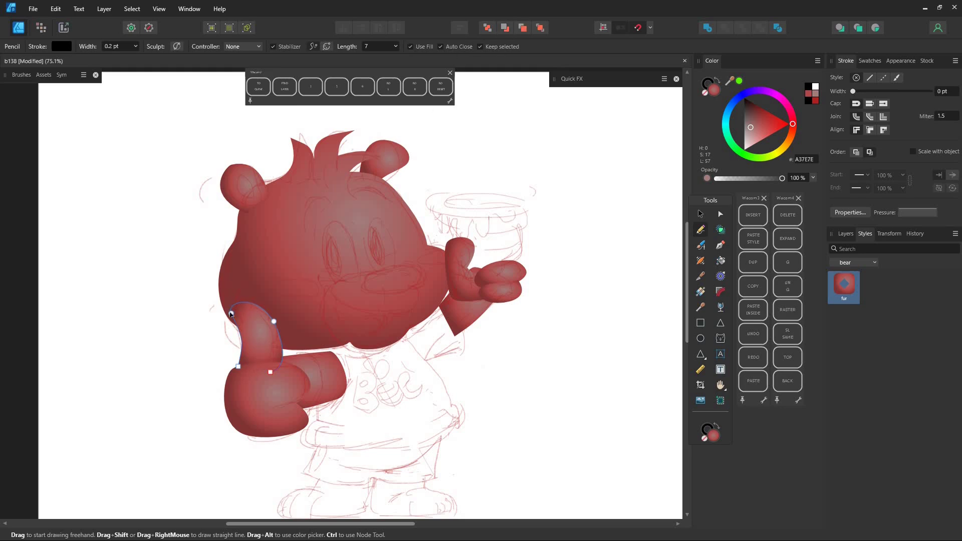
left_click_drag(231, 314, 227, 318)
left_click_drag(275, 403, 275, 401)
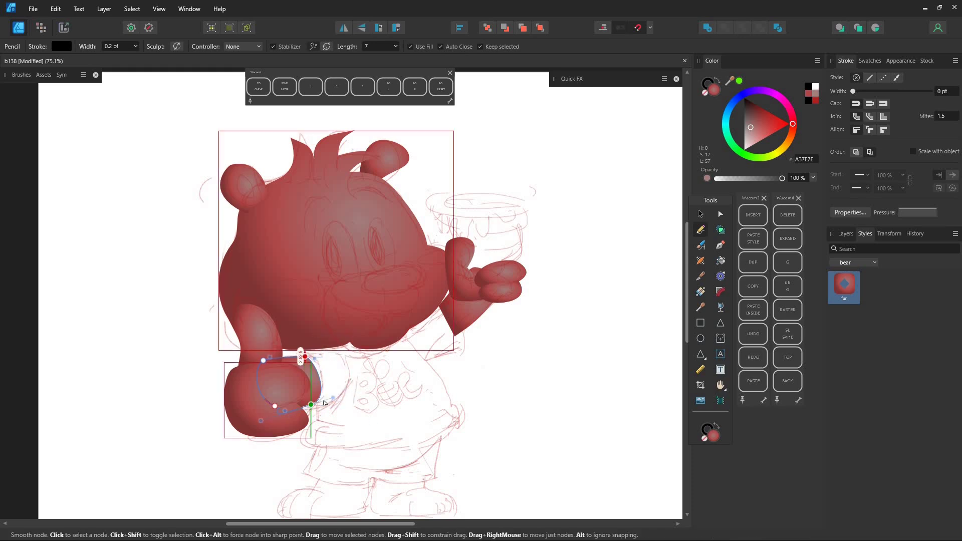
key("a")
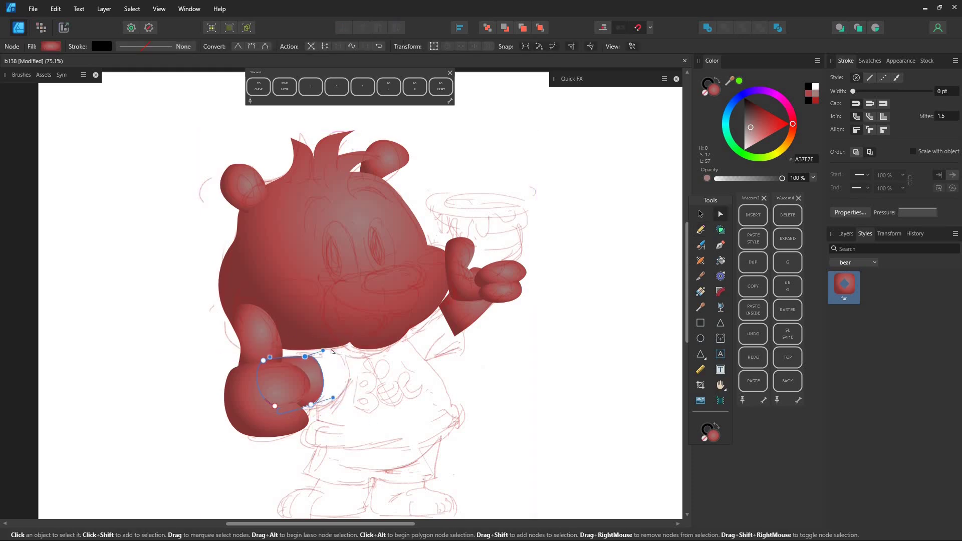
Step: Draw the T-shirt body with the Pencil tool and recolour its gradient's centre stop (H 223, S 17, L 57) and middle stop (H 224, S 41, L 49) blue
left_click(701, 230)
mouse_move(301, 360)
left_mouse_down()
mouse_move(376, 332)
mouse_move(416, 335)
mouse_move(456, 429)
mouse_move(384, 450)
mouse_move(307, 443)
mouse_move(310, 404)
left_mouse_up()
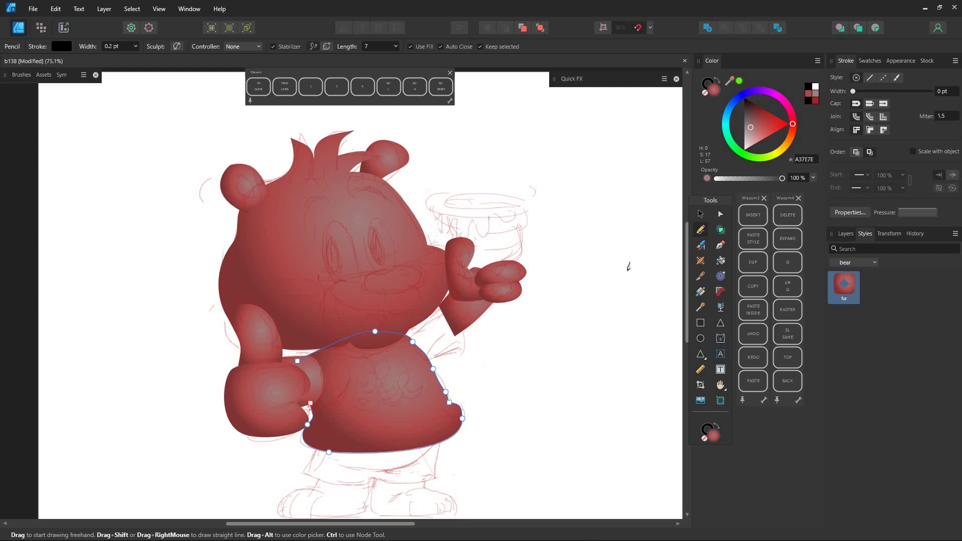
left_click(701, 292)
left_click(396, 382)
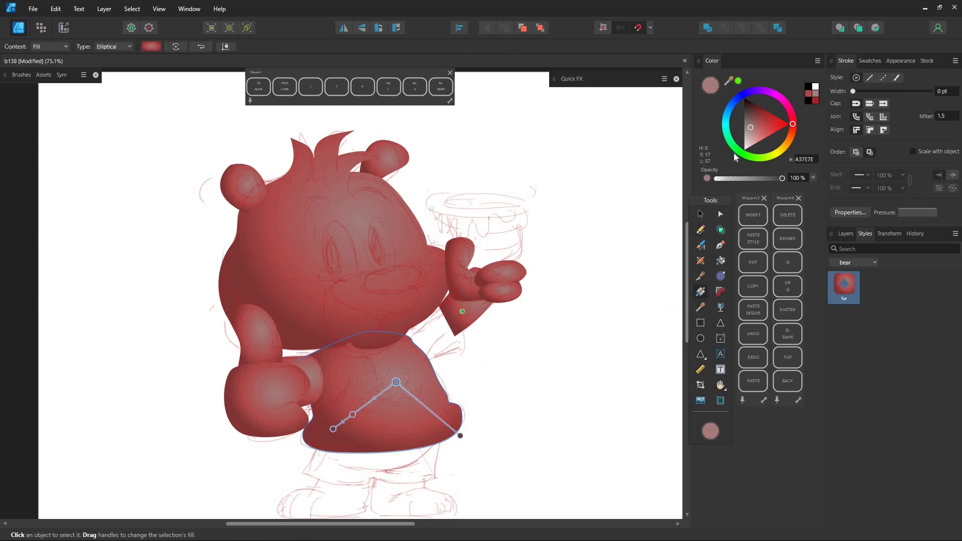
left_click(729, 106)
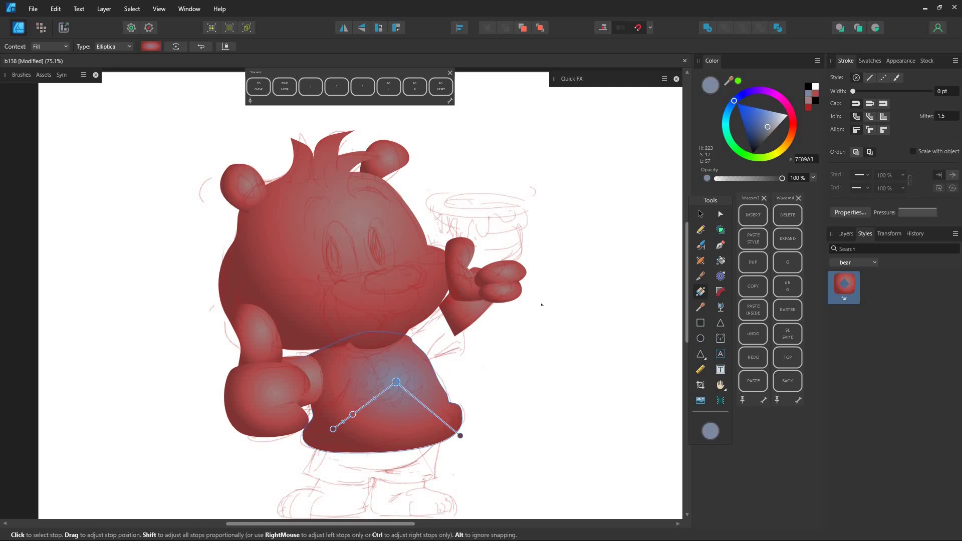
left_click(759, 124)
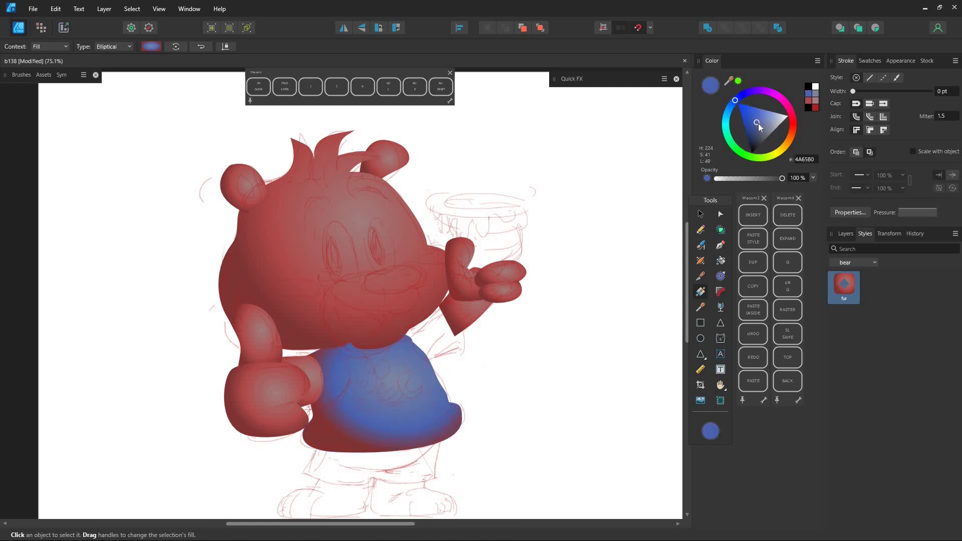
Step: Recolour the outer stop of the T-shirt's gradient dark blue, and shift the gradient's centre and middle stop
left_click(332, 426)
left_click(738, 99)
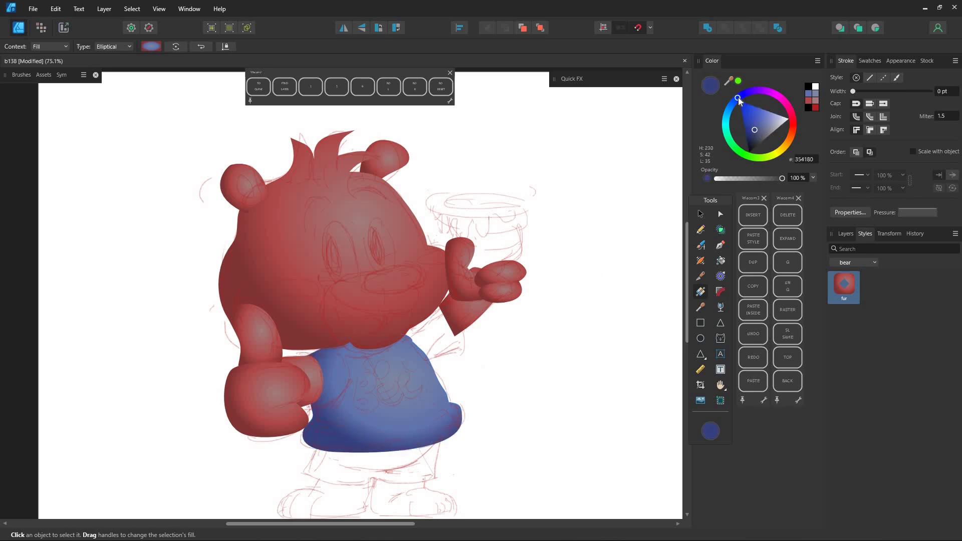
left_click_drag(738, 99, 742, 95)
left_click_drag(397, 383, 398, 373)
left_click_drag(354, 405, 364, 397)
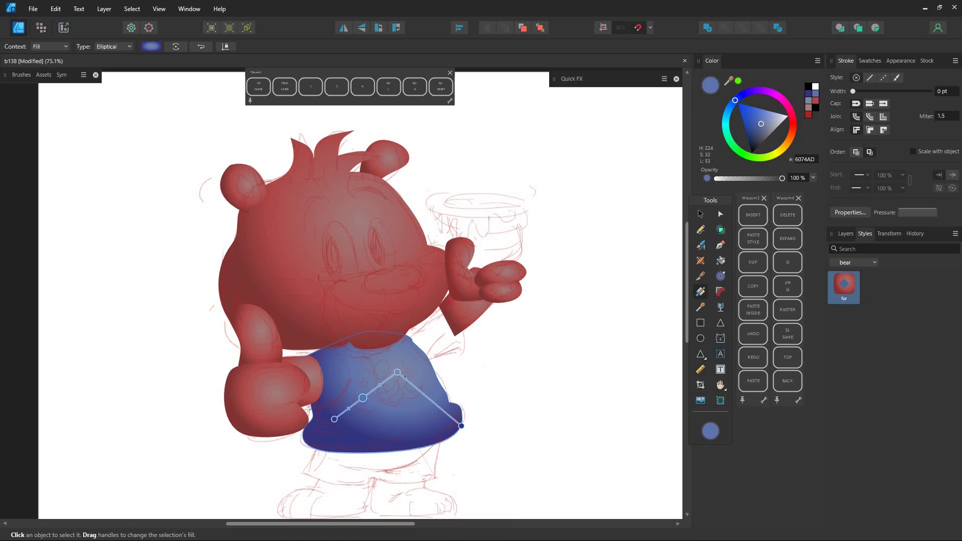
Step: Save the T-shirt's gradient as a style in the bear category and rename it "Tshirt"
left_click(955, 233)
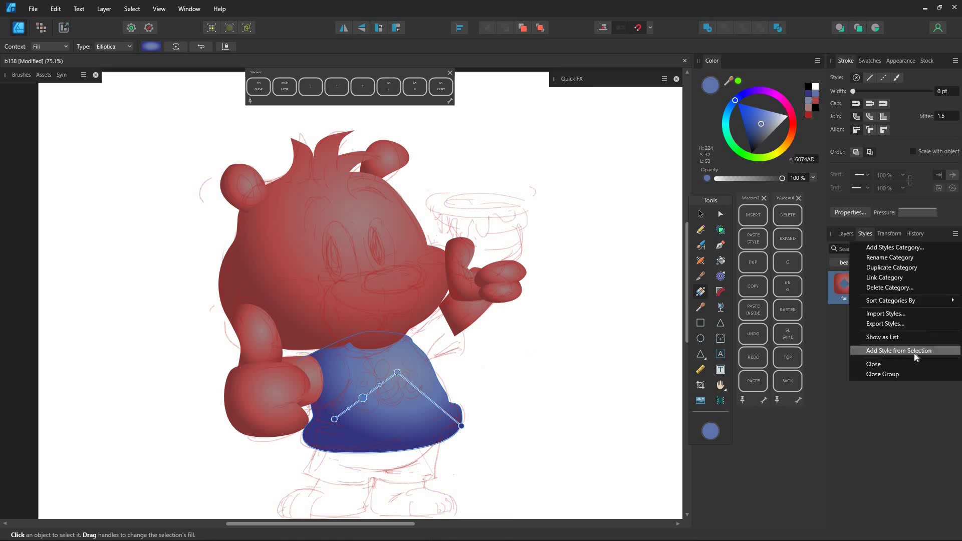
left_click(915, 354)
right_click(876, 296)
left_click(855, 298)
type("Tshirt")
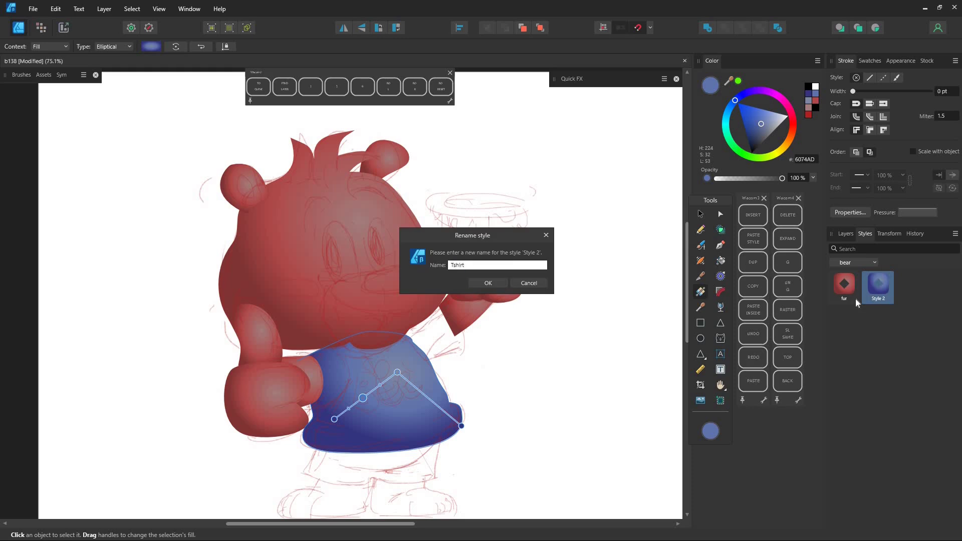
key("Return")
Step: Draw the blue sleeve on the raised arm with the Pencil tool, and send the sleeve and forearm to the back
key("n")
key("ctrl+d")
mouse_move(400, 337)
left_mouse_down()
mouse_move(464, 328)
mouse_move(421, 359)
left_mouse_up()
left_click(784, 383)
left_click(465, 319, "ctrl+shift")
left_click(466, 319, "ctrl")
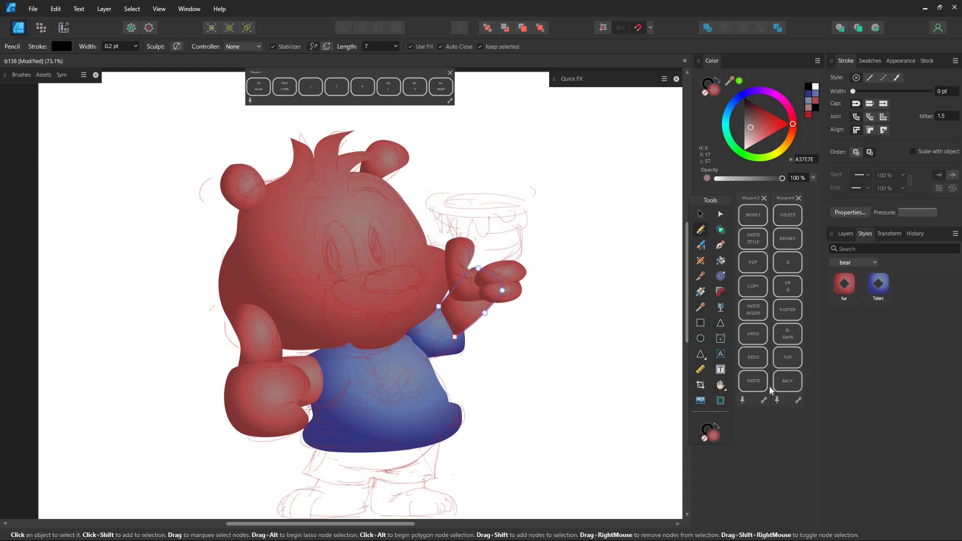
left_click(780, 385)
Step: Draw the shorts below the T-shirt with the Pencil tool and give them a dark grey gradient fill
scroll(457, 406, "down", 2)
mouse_move(319, 374)
left_mouse_down()
mouse_move(381, 425)
mouse_move(445, 369)
left_mouse_up()
mouse_move(768, 133)
left_mouse_down()
mouse_move(765, 153)
mouse_move(737, 179)
left_mouse_up()
left_click(700, 292)
mouse_move(407, 387)
left_mouse_down()
mouse_move(310, 431)
mouse_move(360, 456)
mouse_move(371, 413)
mouse_move(386, 460)
mouse_move(423, 415)
left_mouse_up()
Step: Draw both legs with feet using the Pencil tool and the "fur" style, and send them behind the shorts
left_click(701, 232)
left_click(844, 285)
left_click(855, 295)
left_click(335, 440, "ctrl+shift")
left_click(776, 389)
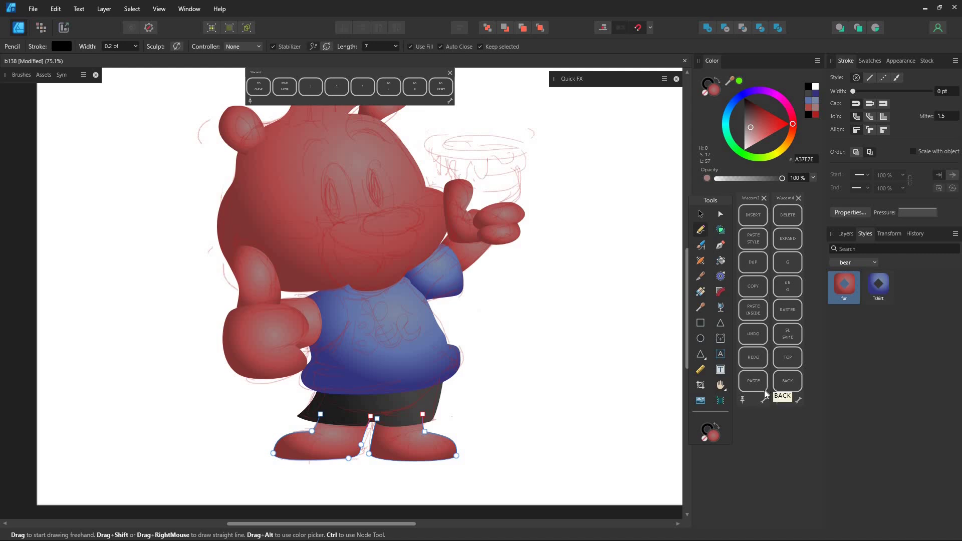
Step: Draw the sketch's left eye as a tall ellipse on the head, tilt and position it to match, and fill it white (FFFFFF)
scroll(372, 287, "up", 3)
left_click_drag(356, 284, 363, 342)
left_click(365, 337, "ctrl")
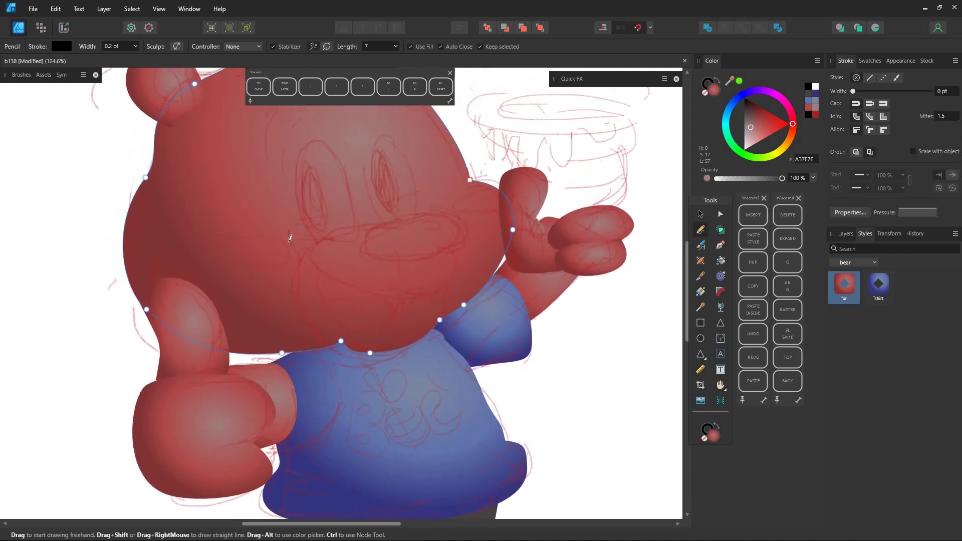
left_click(700, 338)
mouse_move(309, 253)
left_mouse_down()
mouse_move(359, 149)
mouse_move(321, 134)
left_mouse_up()
key("v")
left_click_drag(348, 208, 338, 204)
left_click(815, 86)
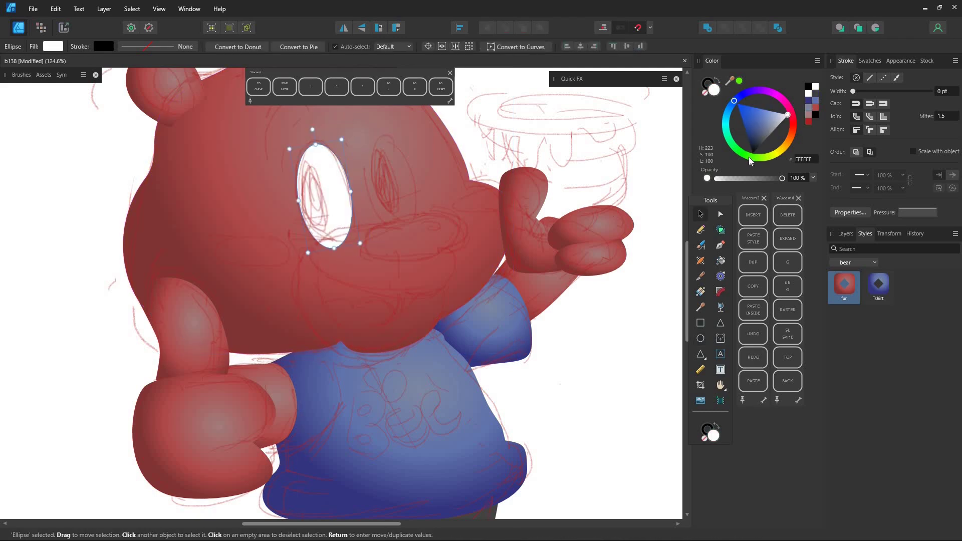
Step: Apply an elliptical white-to-light-grey gradient to the eye and adjust its centre
left_click(701, 292)
left_click_drag(312, 207, 358, 240)
left_click_drag(334, 176, 337, 184)
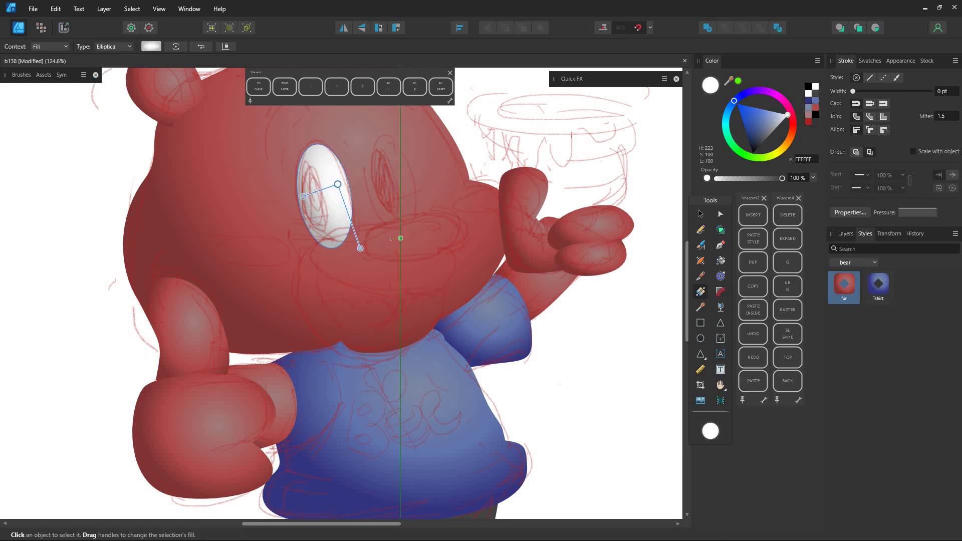
Step: Save the eye's white gradient as a style in the bear category and rename it "Weye"
left_click(956, 233)
left_click(917, 349)
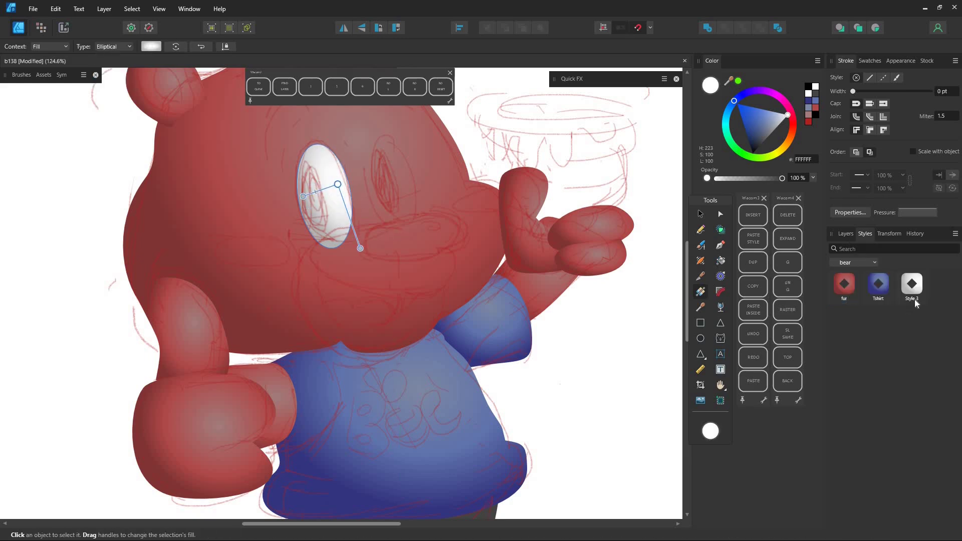
right_click(914, 299)
left_click(896, 306)
type("Weye")
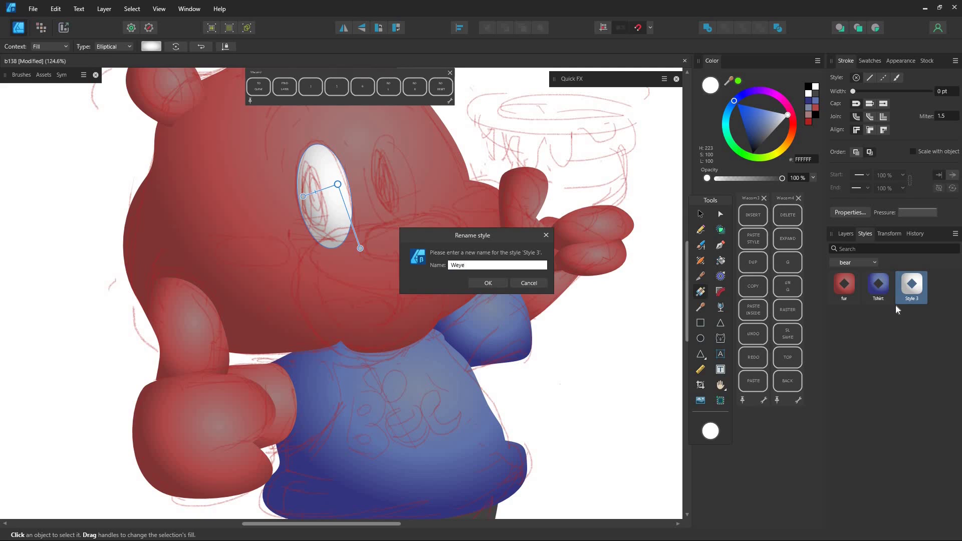
key("Return")
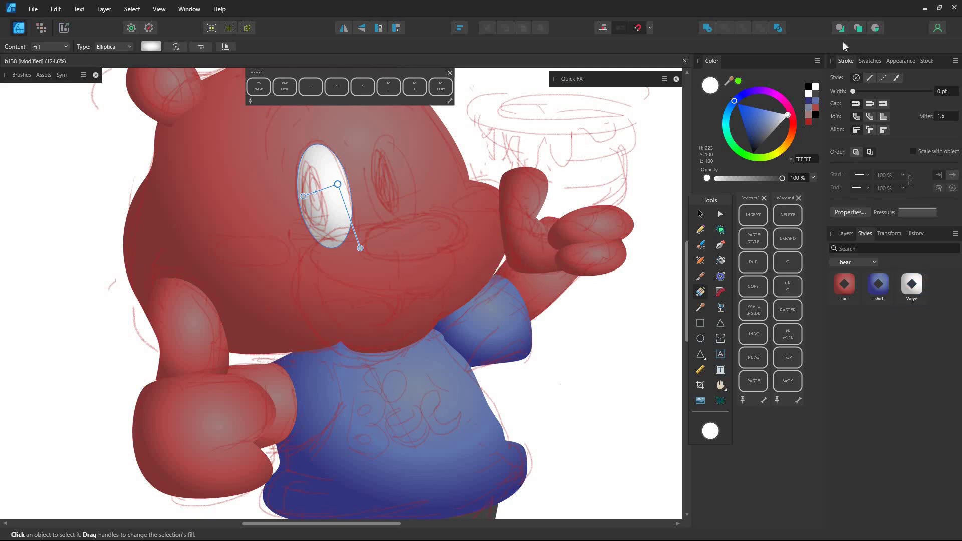
Step: Draw an elliptical pupil inside the white eye shape and fill it with a muted red (H 5, S 27, L 46)
left_click(875, 28)
left_click(701, 338)
left_click_drag(308, 229, 331, 172)
left_click(763, 139)
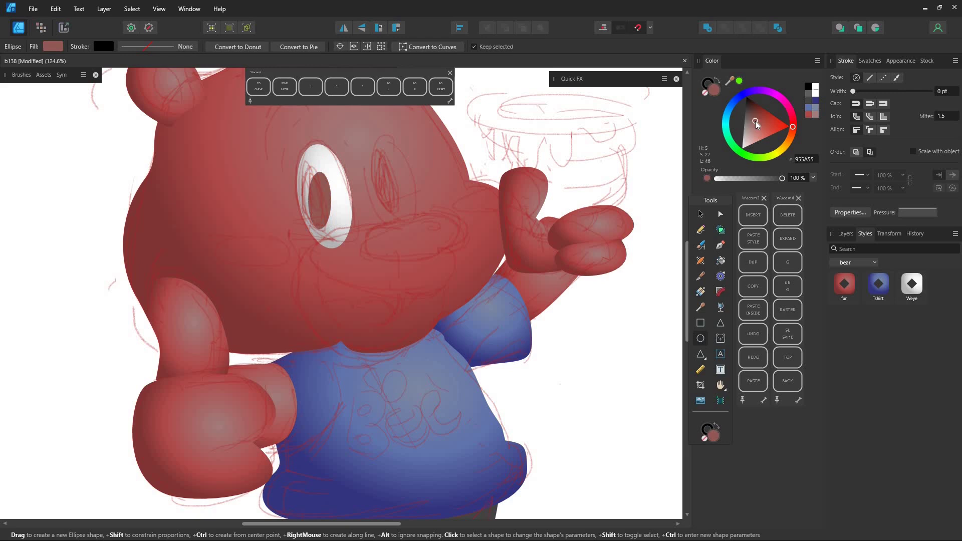
Step: Give the pupil an elliptical gradient with a dark red outer stop (H 5, S 66, L 17)
left_click(700, 292)
left_click_drag(322, 198, 318, 219)
left_click(756, 106)
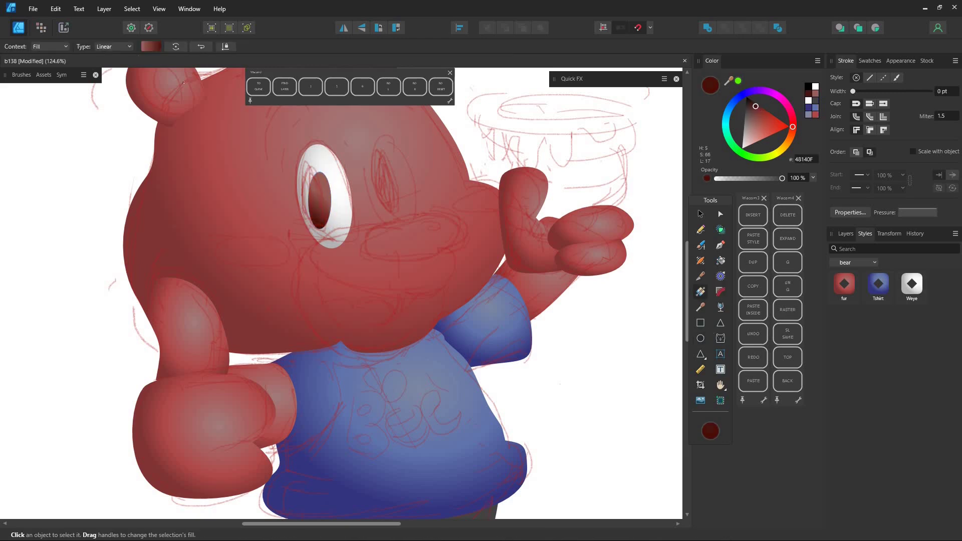
left_click(115, 46)
left_click(111, 99)
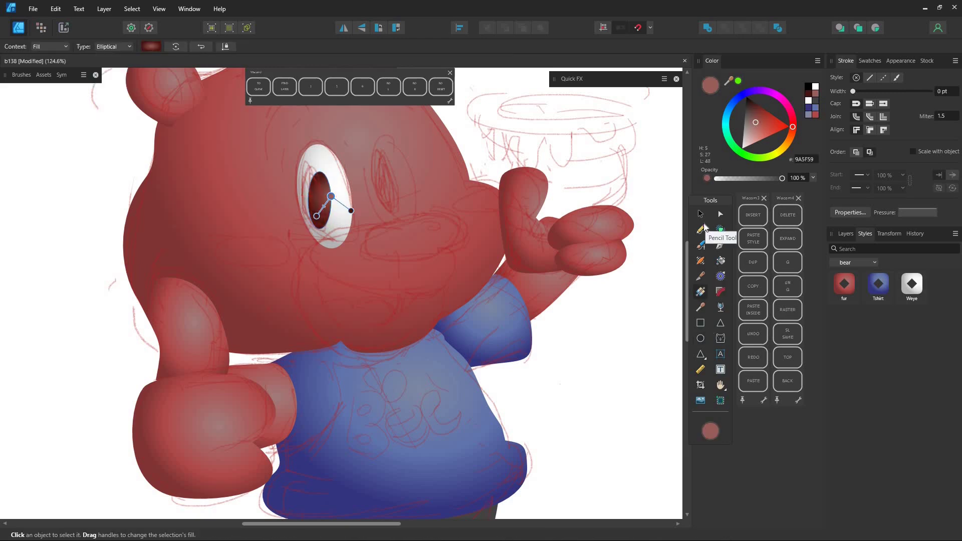
Step: Save the pupil's gradient as a style in the bear category and rename it "BLeye"
left_click(955, 233)
left_click(913, 353)
right_click(945, 289)
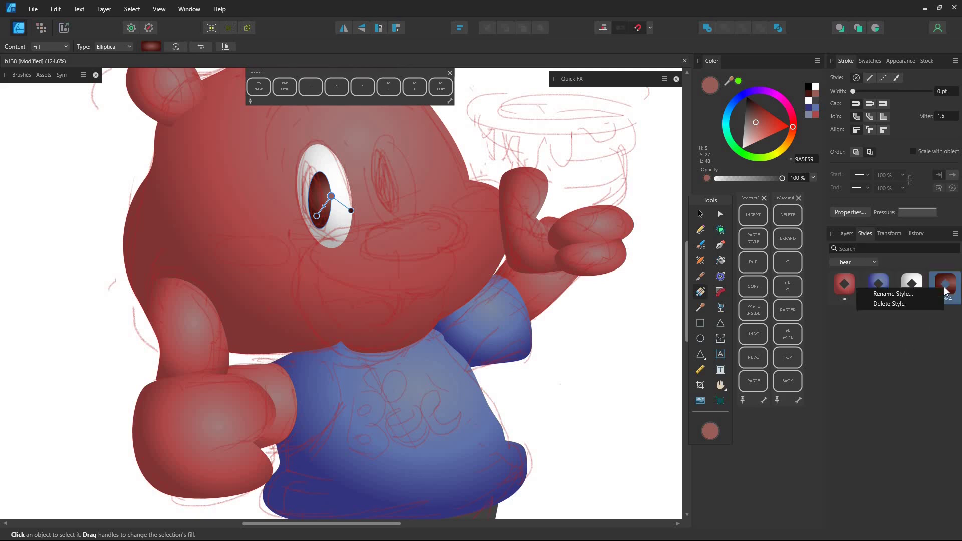
left_click(889, 295)
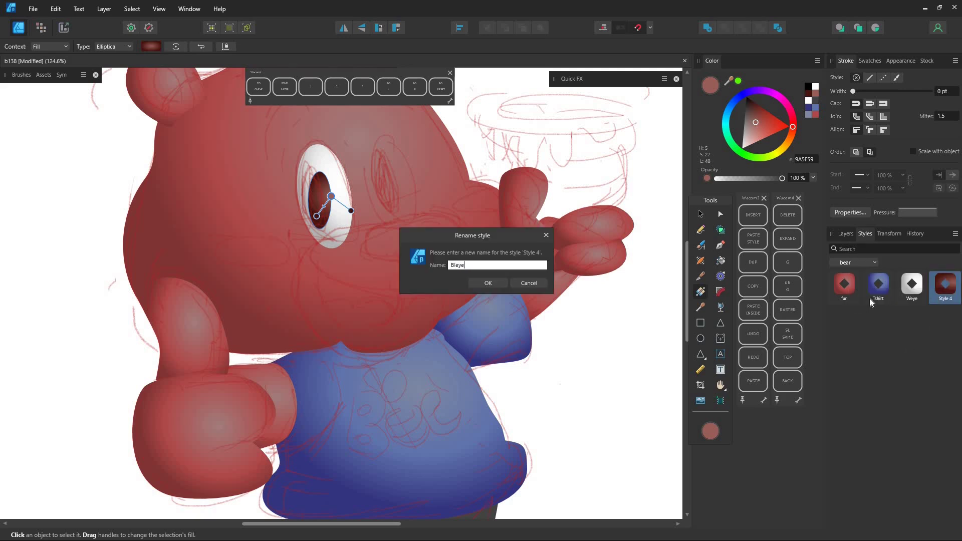
left_click(488, 283)
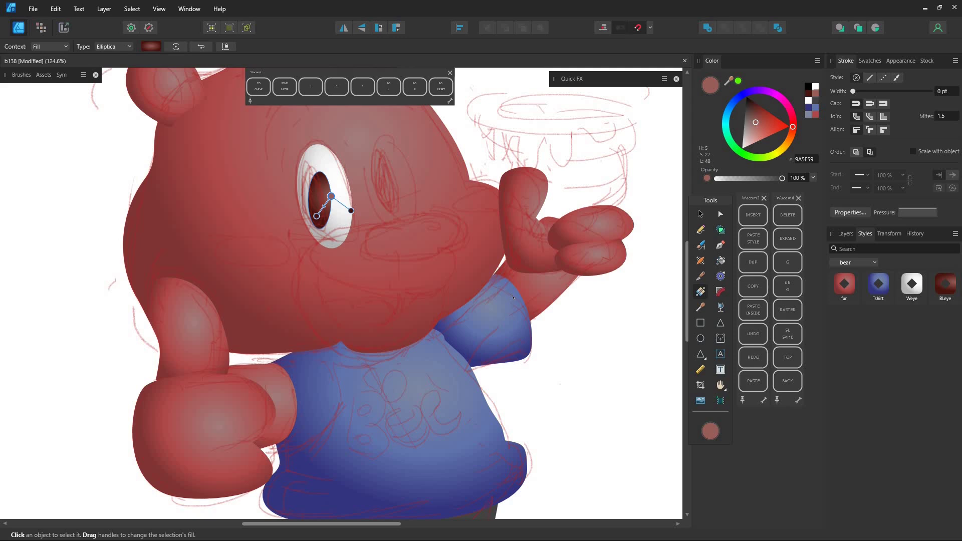
Step: Tilt the pupil to follow the eye, duplicate the whole eye onto the other sketched eye, and reduce and reposition the copy
key("v")
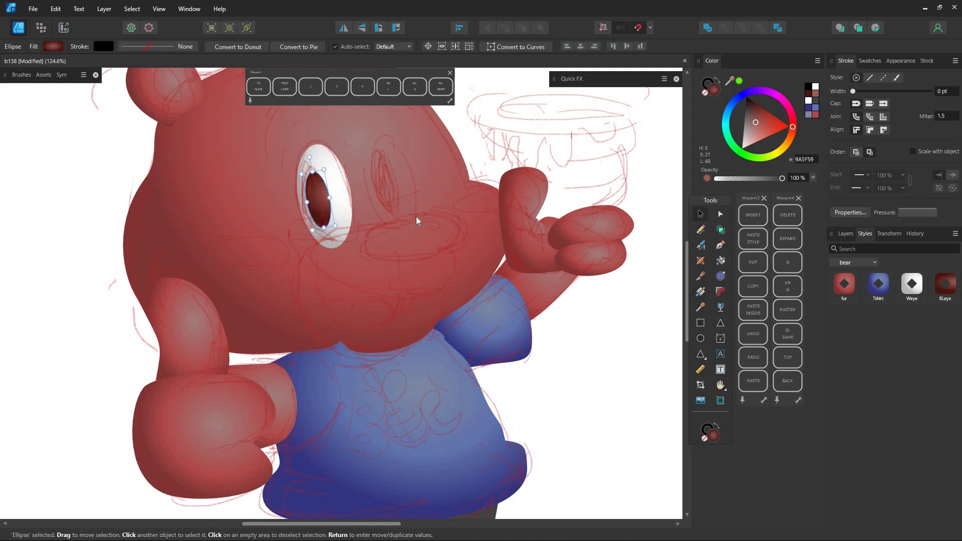
left_click_drag(350, 206, 419, 193)
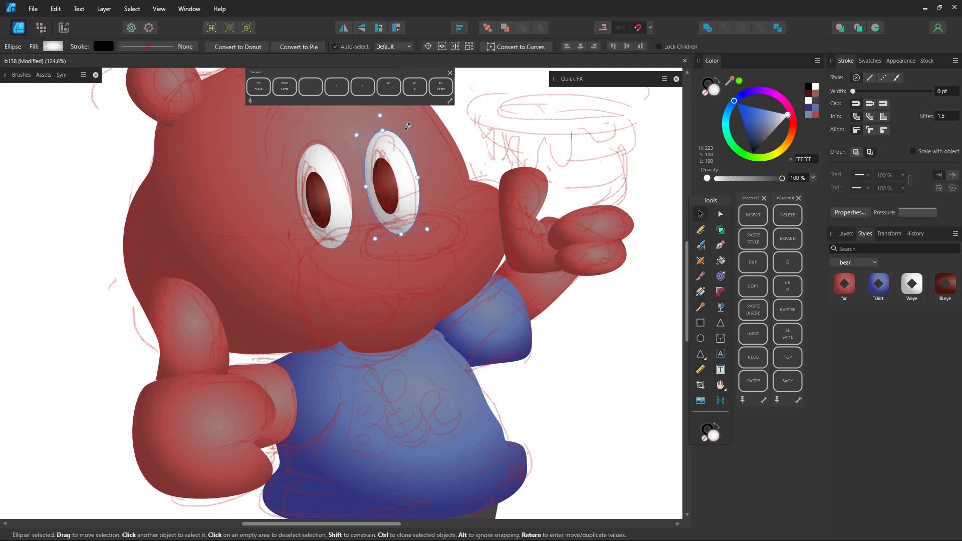
left_click_drag(411, 127, 406, 143)
left_click_drag(395, 188, 397, 180)
Step: Draw the nose as a wide ellipse over the sketched nose and fill it bright pink
left_click(701, 339)
mouse_move(364, 260)
left_mouse_down()
mouse_move(461, 209)
mouse_move(408, 247)
mouse_move(470, 226)
left_mouse_up()
left_click(787, 105)
left_click(772, 120)
Step: Give the nose an elliptical gradient from pink to dark magenta (A3065E), unlock its aspect ratio and widen it horizontally
left_click(701, 292)
left_click(114, 47)
left_click(107, 93)
left_click(225, 46)
mouse_move(427, 220)
left_mouse_down()
mouse_move(423, 211)
mouse_move(498, 214)
left_mouse_up()
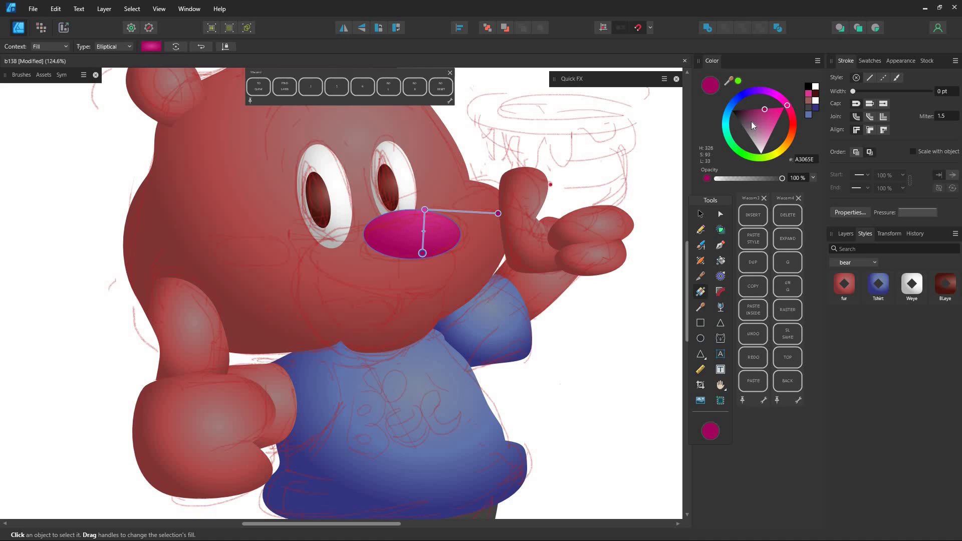
Step: Save the nose's pink gradient as a style in the bear category and rename it "nose"
left_click(955, 234)
left_click(912, 247)
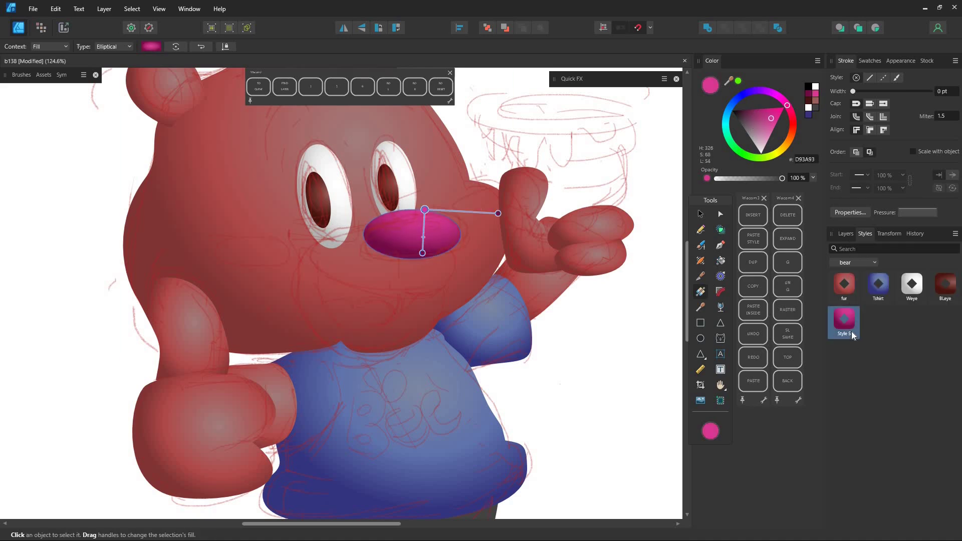
right_click(852, 331)
left_click(858, 335)
type("nose")
key("Return")
Step: Draw the open mouth below the nose with the Pencil tool and fill it dark magenta (3D0123)
left_click(699, 231)
mouse_move(318, 270)
left_mouse_down()
mouse_move(330, 318)
mouse_move(318, 271)
left_mouse_up()
left_click(745, 110)
Step: Draw the tongue inside the mouth with the Pencil tool and apply the "nose" style to it
left_click(875, 28)
mouse_move(317, 315)
left_mouse_down()
mouse_move(356, 305)
mouse_move(345, 305)
left_mouse_up()
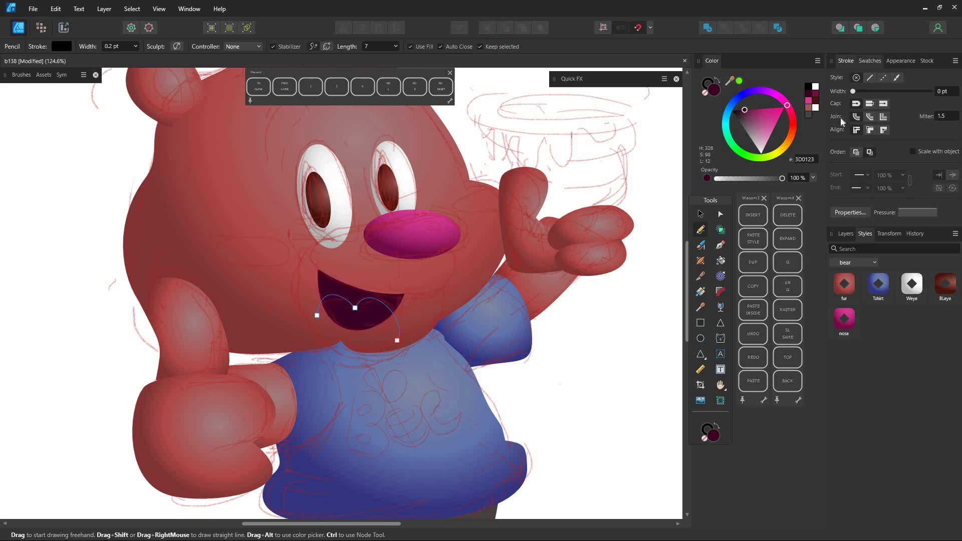
left_click(844, 318)
Step: Draw the sketched pot between the bear's palm and fingers with the Pencil tool and fill it light orange (DFA860)
key("ctrl")
left_click(584, 235, "ctrl")
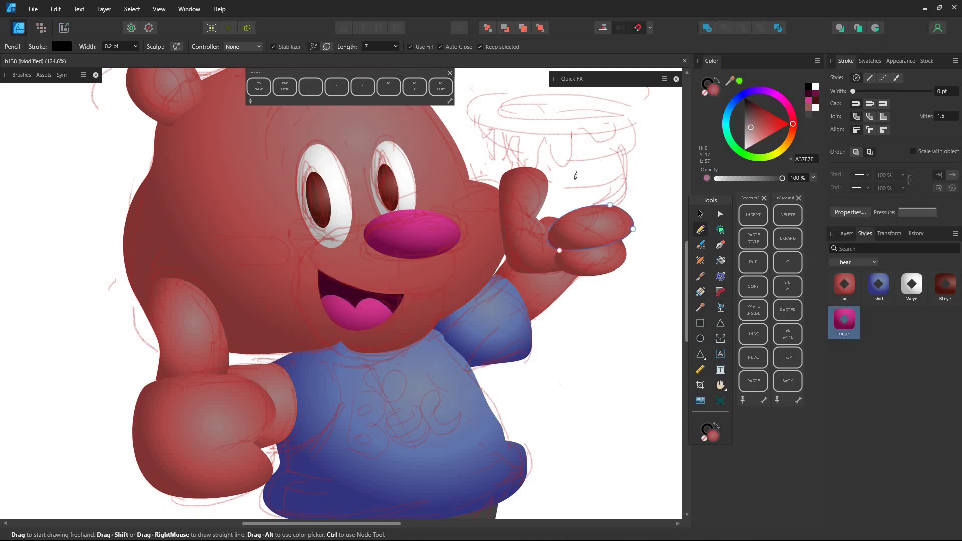
left_click_drag(576, 175, 503, 203)
mouse_move(405, 156)
left_mouse_down()
mouse_move(577, 143)
mouse_move(542, 225)
mouse_move(477, 293)
mouse_move(425, 206)
mouse_move(406, 159)
left_mouse_up()
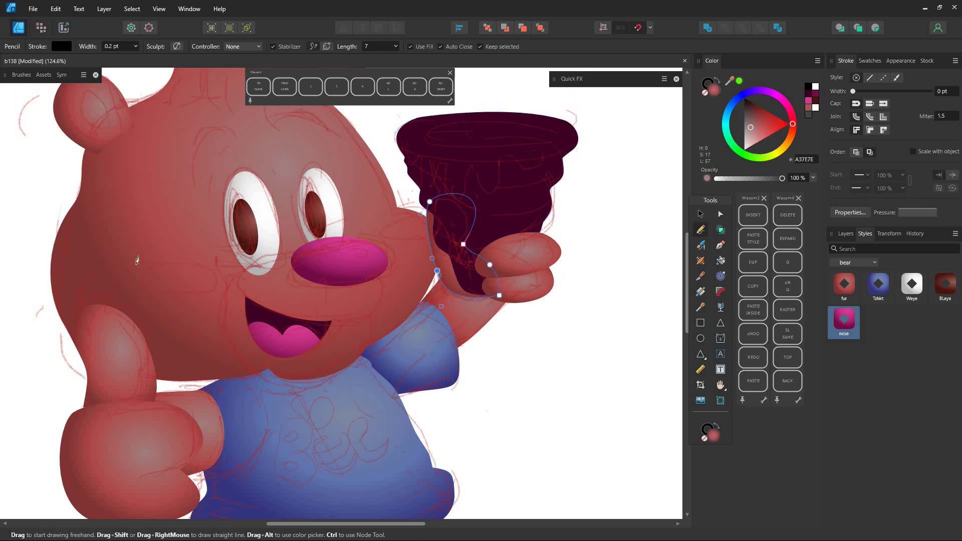
left_click(363, 87)
left_click(424, 214, "ctrl")
left_click(787, 143)
left_click(762, 134)
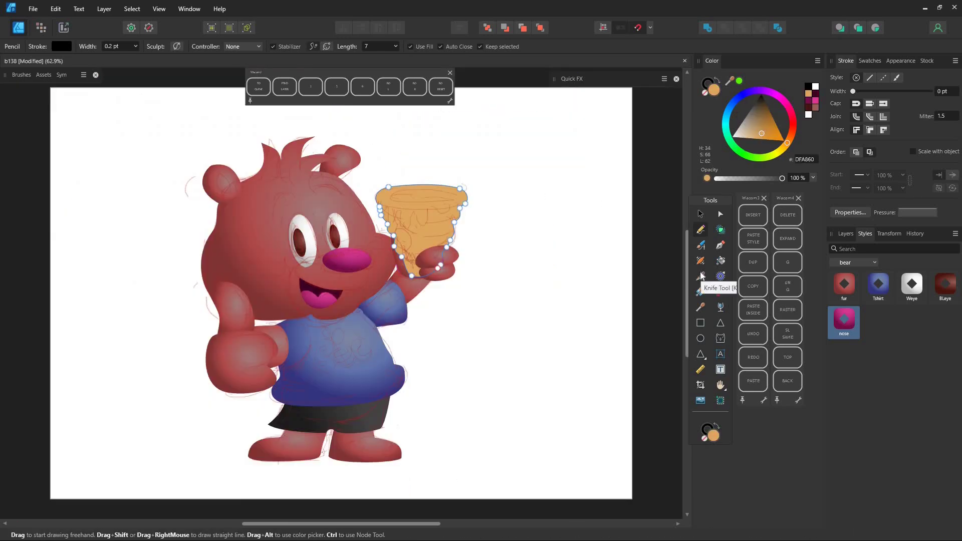
Step: Give the pot a linear gradient from light orange to brown (9E5E09) running diagonally across it
left_click(700, 291)
left_click_drag(450, 204, 405, 226)
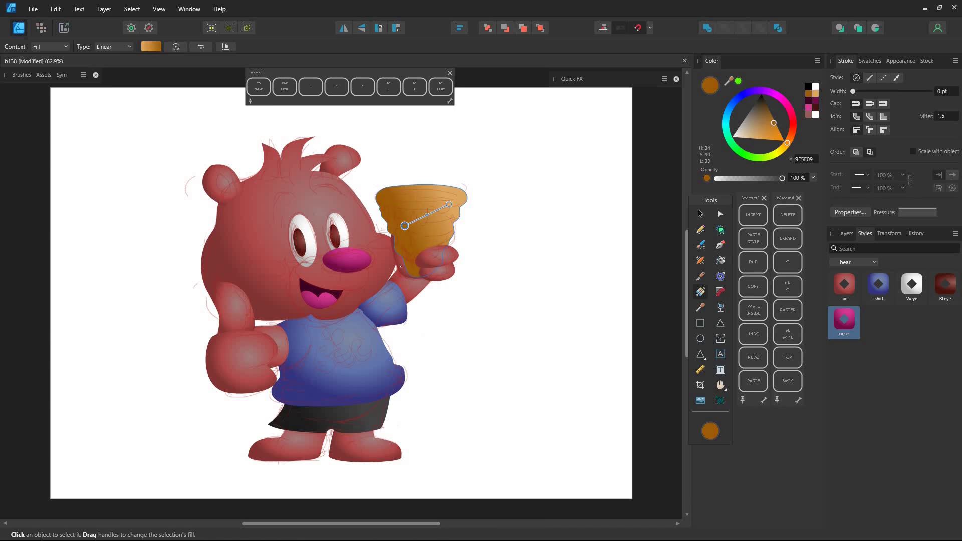
Step: Draw the muzzle shape inside the head curve with the Pencil tool, covering the area around the mouth
key("n")
left_click(304, 259, "ctrl")
scroll(346, 298, "up", 3)
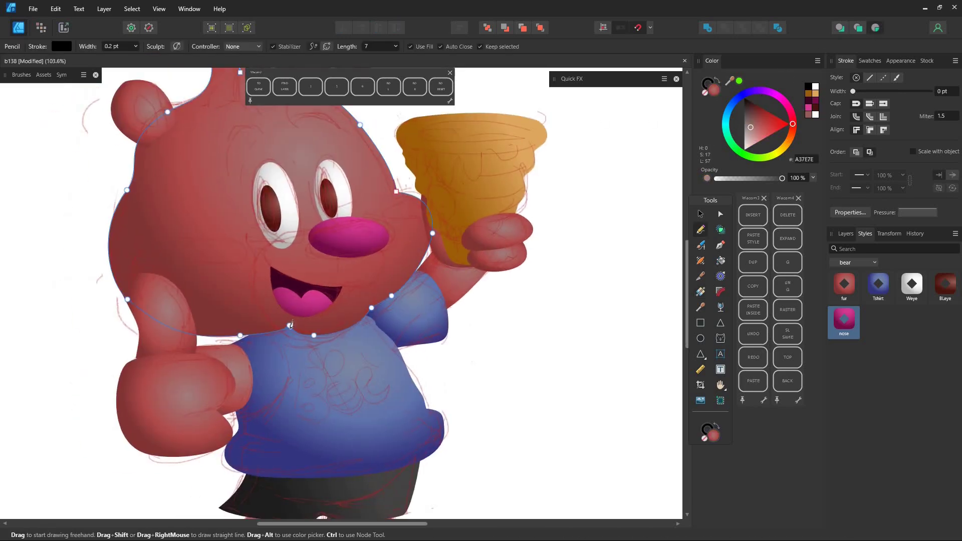
mouse_move(360, 229)
left_mouse_down()
mouse_move(311, 329)
mouse_move(396, 270)
mouse_move(359, 233)
left_mouse_up()
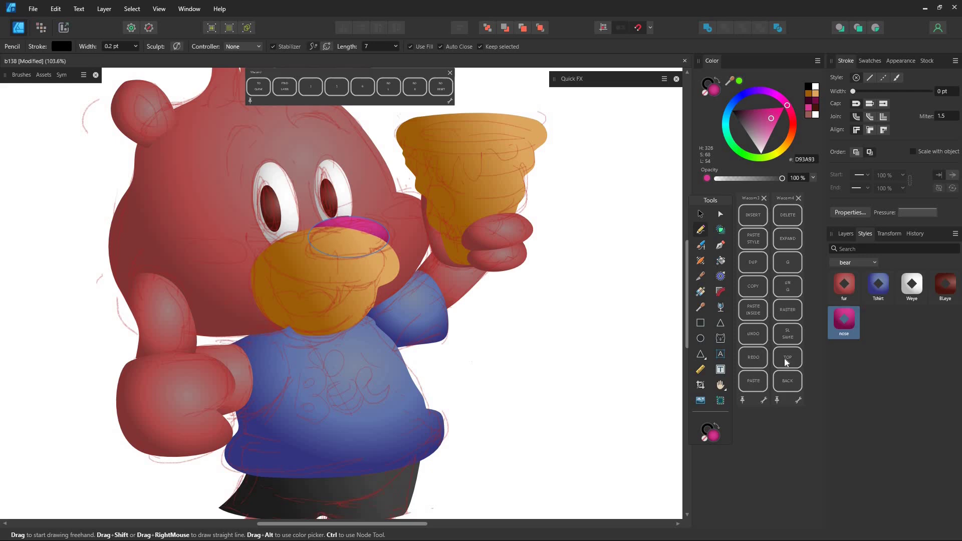
Step: Restack the face parts inside the head so the nose, mouth and eyes lie in front of the muzzle
key("ctrl+[")
left_click(846, 233)
left_click(896, 469)
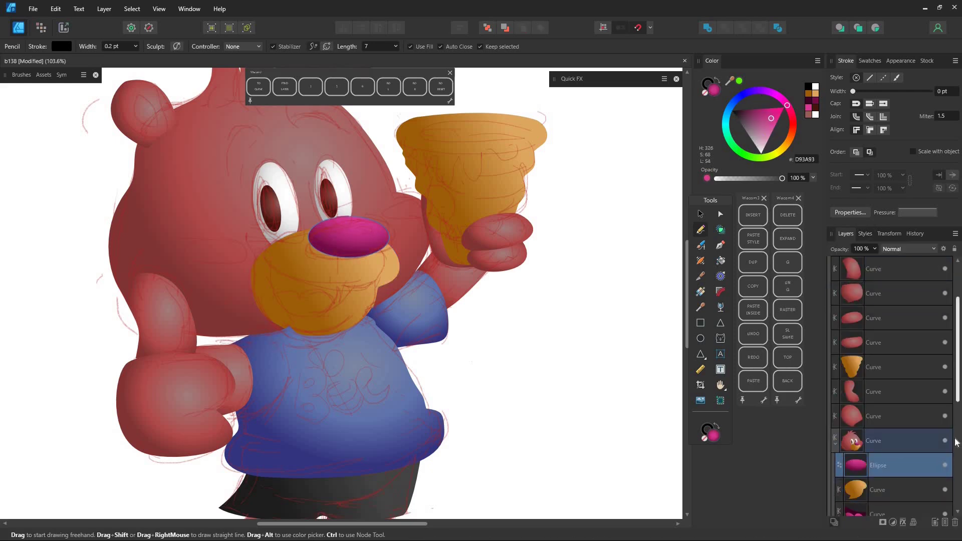
left_click_drag(957, 391, 957, 449)
left_click(897, 393)
left_click(894, 439, "shift")
left_click(787, 357)
left_click(370, 241, "ctrl")
key("ctrl+shift+]")
Step: Recolour the muzzle with a redder orange linear gradient running from DF9360 to C35409
left_click_drag(196, 211, 208, 230)
left_click(351, 292, "ctrl")
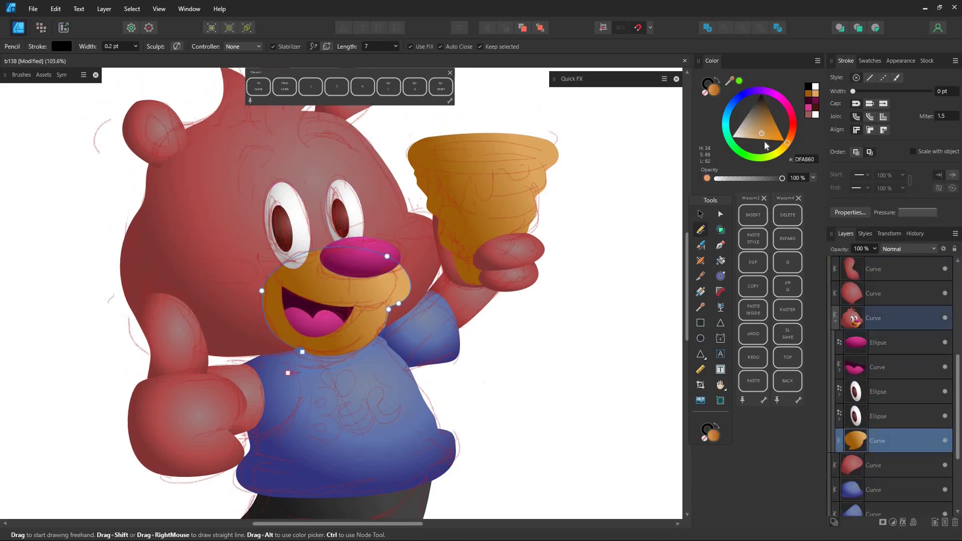
left_click_drag(787, 142, 790, 138)
left_click(701, 291)
left_click_drag(344, 277, 292, 318)
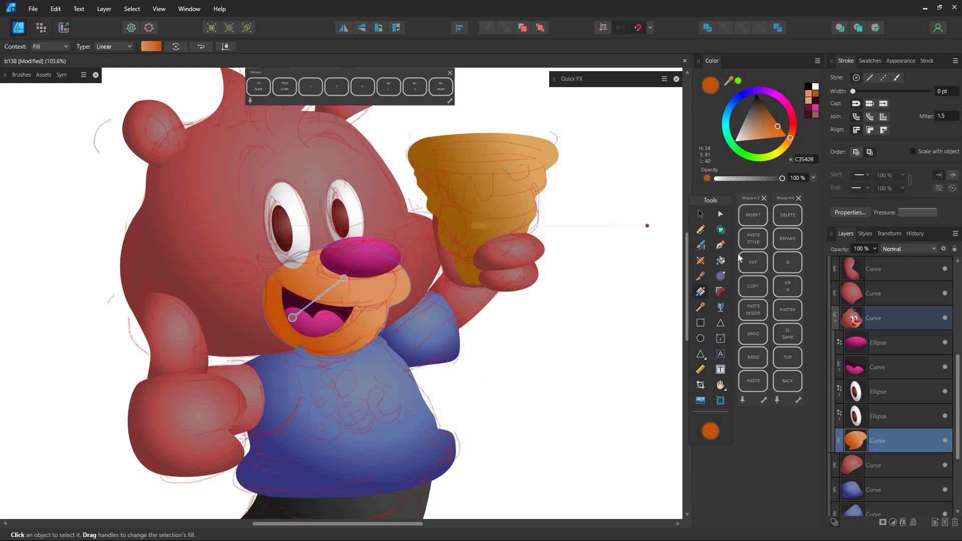
Step: Draw two dark brown eyebrows above the eyes and move the muzzle in front of the eyes
left_click(700, 229)
mouse_move(274, 156)
left_mouse_down()
mouse_move(237, 192)
mouse_move(307, 149)
left_mouse_up()
left_click(767, 109)
left_click(308, 277, "ctrl")
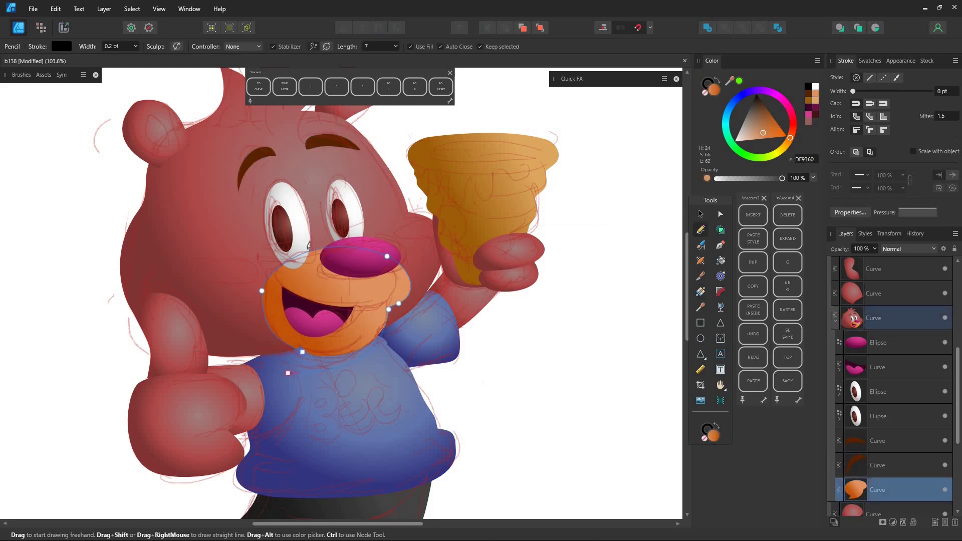
left_click_drag(900, 487, 893, 380)
Step: Draw the inner ear inside the near ear and paste the muzzle's orange gradient style onto it
left_click(168, 140, "ctrl")
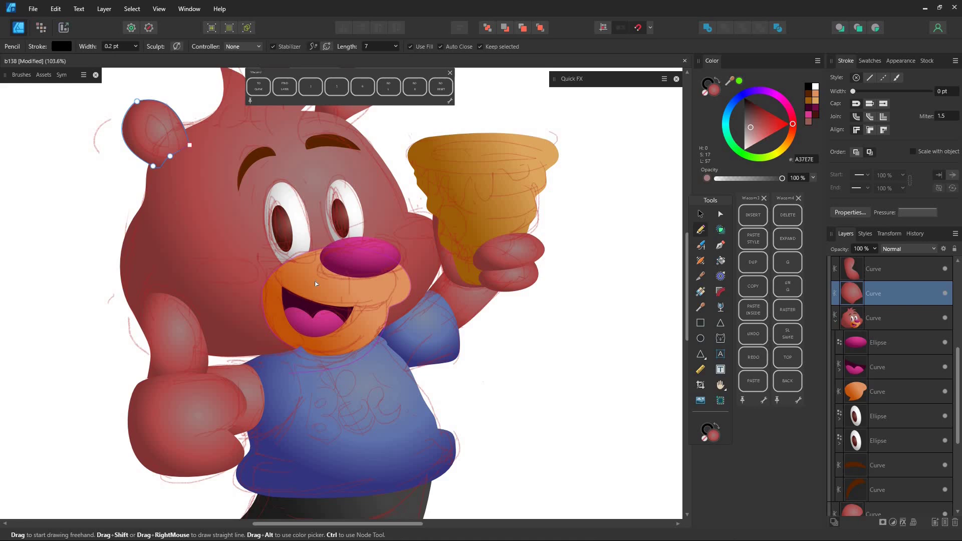
left_click(318, 283, "ctrl")
left_click(748, 290)
left_click(167, 140, "ctrl")
left_click(875, 29)
mouse_move(165, 166)
left_mouse_down()
mouse_move(184, 150)
mouse_move(165, 161)
left_mouse_up()
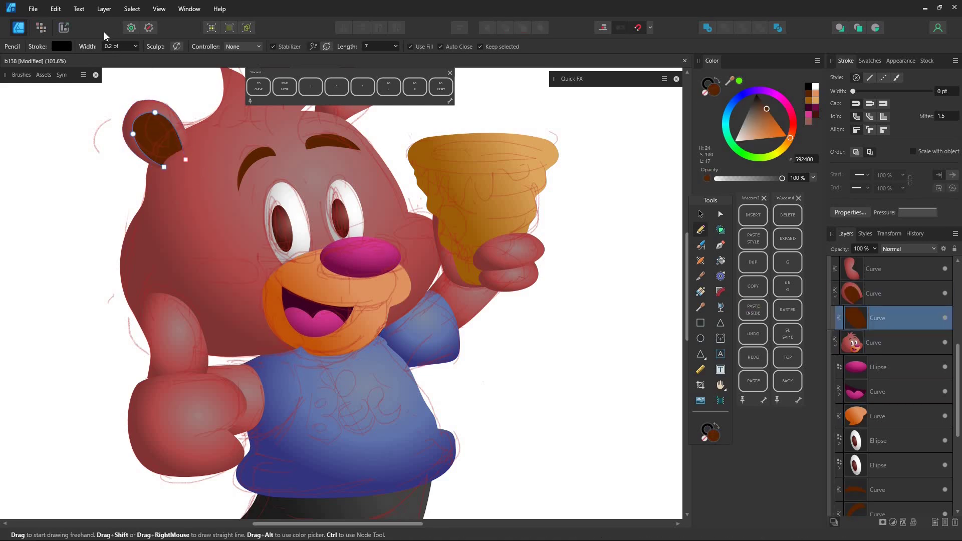
left_click(56, 9)
left_click(88, 82)
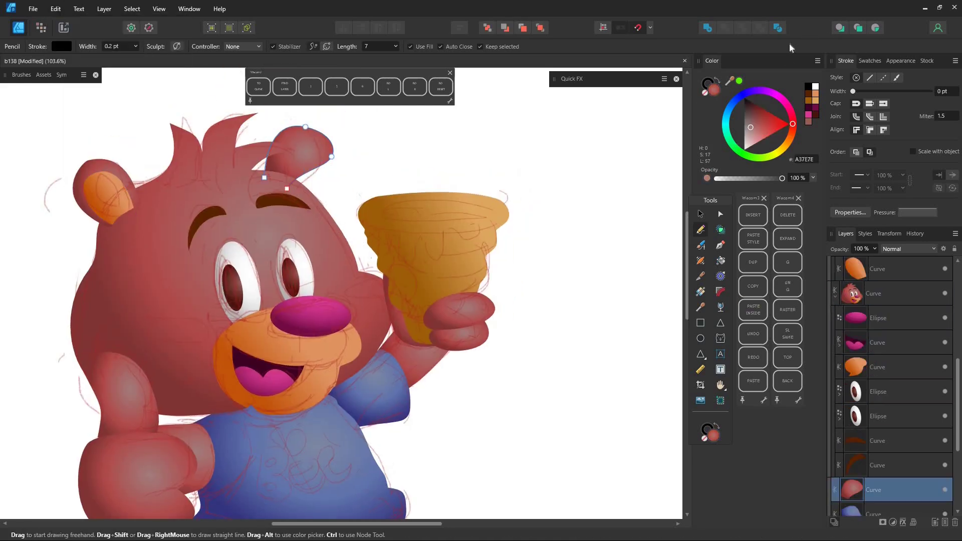
Step: Draw the inner ear inside the far ear and give it the copied orange gradient style
left_click(875, 29)
left_click_drag(279, 181, 304, 194)
left_click(749, 240)
key("ctrl+0")
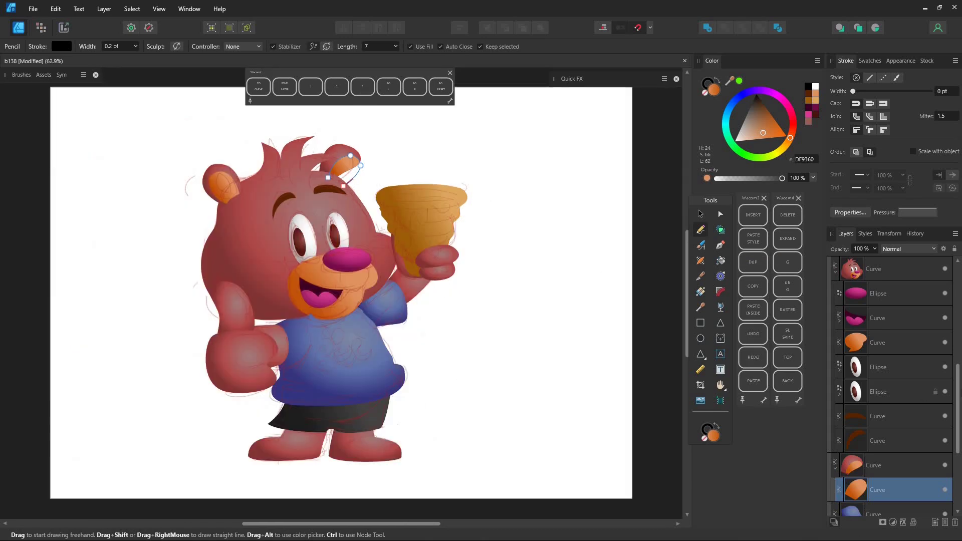
Step: Hide the Pixel sketch layer and flip the whole Layer1 bear horizontally
left_click_drag(957, 396, 958, 280)
left_click(945, 269)
left_click(877, 293)
key("shift+h")
Step: Reshape the head outline with the Node tool at the back and forehead, and shift the near ear inward to match
key("v")
left_click(458, 237)
key("a")
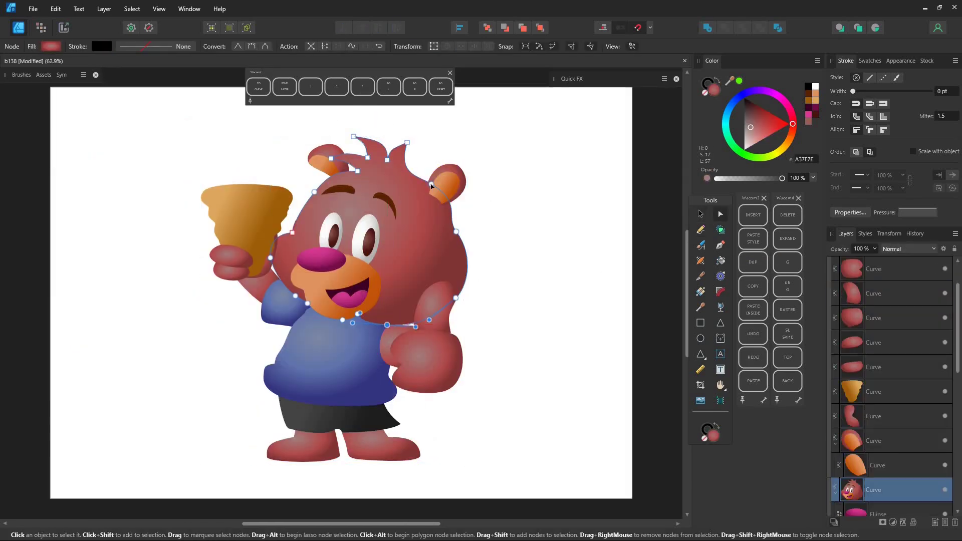
left_click_drag(431, 186, 415, 178)
left_click_drag(455, 231, 448, 233)
left_click_drag(456, 298, 455, 303)
key("v")
left_click_drag(447, 184, 438, 189)
left_click(331, 179)
key("a")
left_click_drag(314, 192, 313, 193)
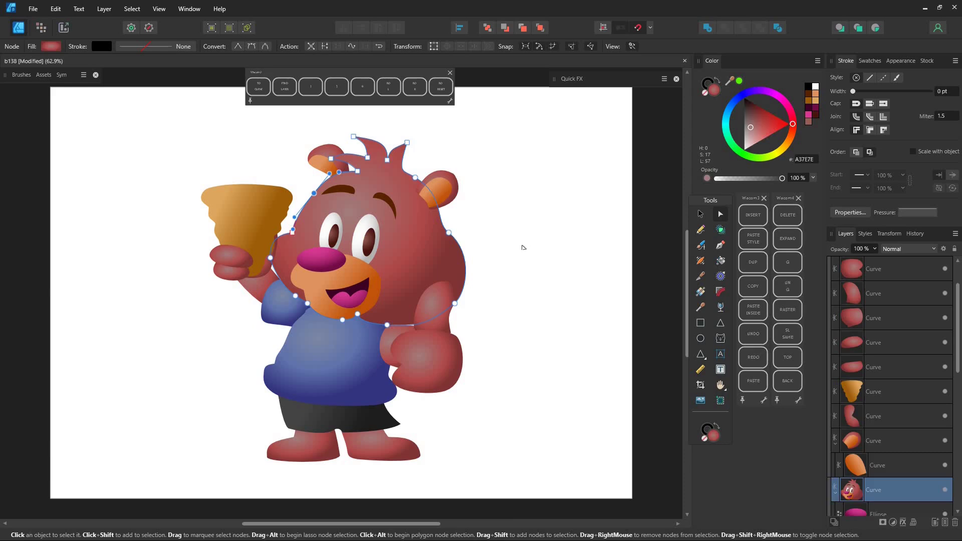
Step: Adjust the shirt's nodes around the neckline and pull in the head's nodes at the lower back and bottom edge
left_click(331, 350)
left_click_drag(309, 309, 316, 303)
left_click_drag(392, 333, 399, 326)
left_click(425, 260)
left_click_drag(455, 303, 452, 299)
left_click_drag(387, 324, 384, 319)
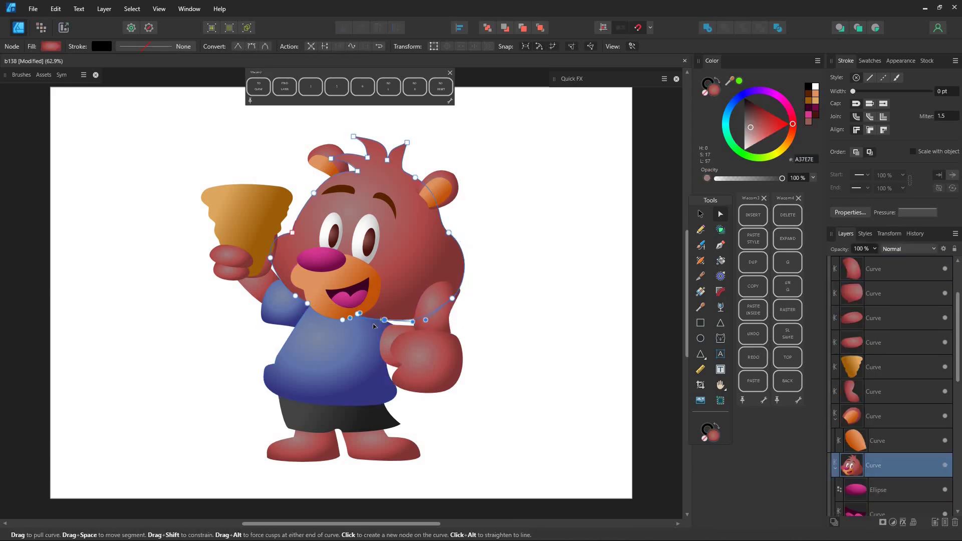
Step: Shorten the thumbs-up hand at its lower edge and flip the whole bear back horizontally
key("ctrl+z")
key("ctrl+z")
key("ctrl+z")
key("ctrl+z")
key("ctrl+z")
key("ctrl+z")
key("ctrl+z")
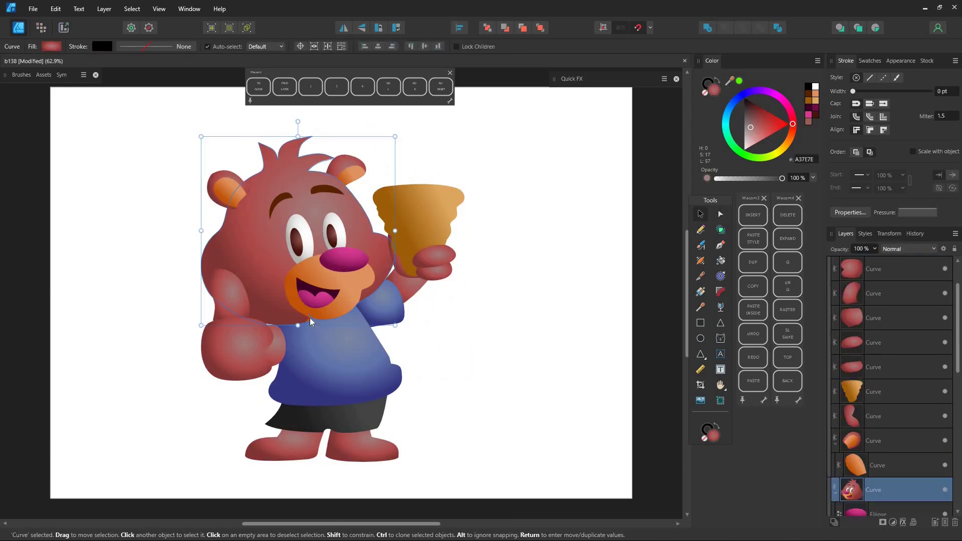
key("ctrl+z")
key("ctrl+z")
key("ctrl+z")
key("ctrl+z")
key("ctrl+z")
key("ctrl+z")
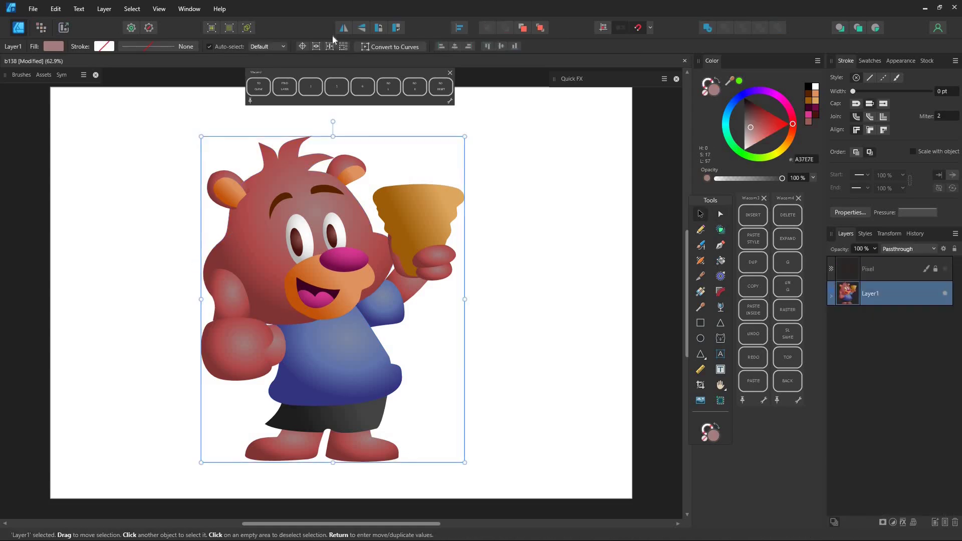
Step: Turn the raised thumb outward on the mirrored bear and draw a flat black ellipse shadow under its feet
key("ctrl+shift+z")
key("ctrl+shift+z")
key("ctrl+shift+z")
key("ctrl+shift+z")
key("ctrl+shift+z")
key("ctrl+shift+z")
key("ctrl+shift+z")
key("ctrl+shift+z")
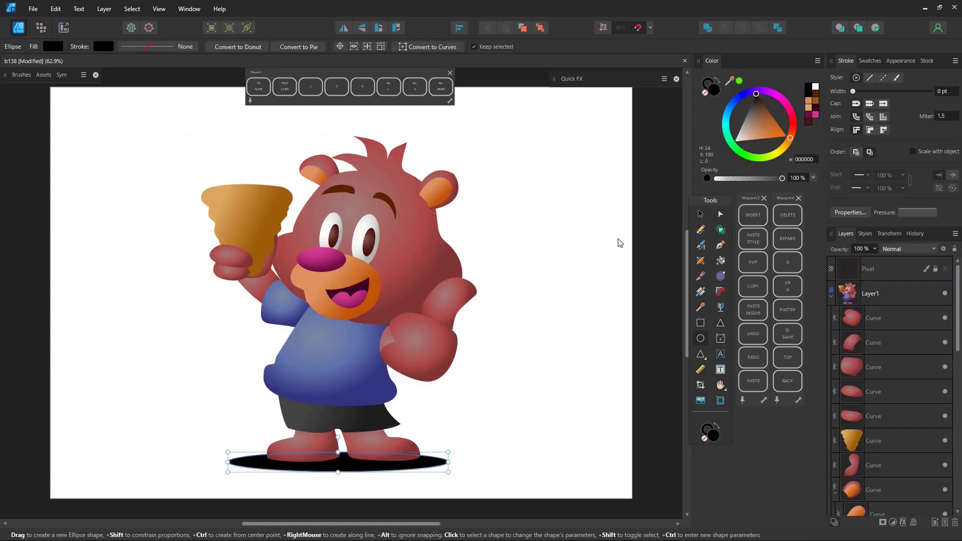
Step: Tilt the nose ellipse by about 12 degrees on the rotated canvas
key("a")
left_click(253, 289)
left_click(200, 320)
left_click(389, 87)
key("v")
left_click(352, 235)
left_click(314, 266)
left_click_drag(305, 241, 310, 239)
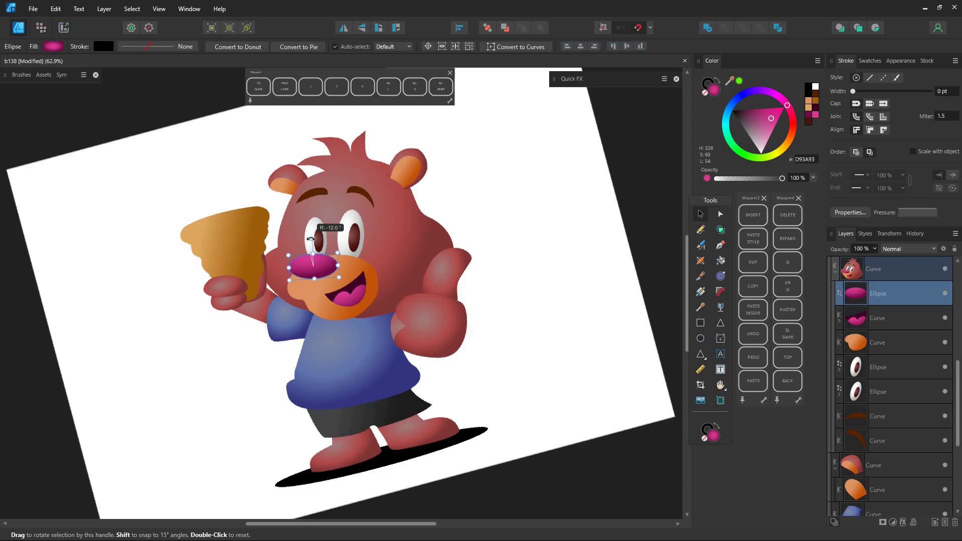
Step: Straighten the canvas, flip the bear back horizontally and save the document as b139
key("ctrl+z")
key("ctrl+z")
key("ctrl+z")
key("ctrl+z")
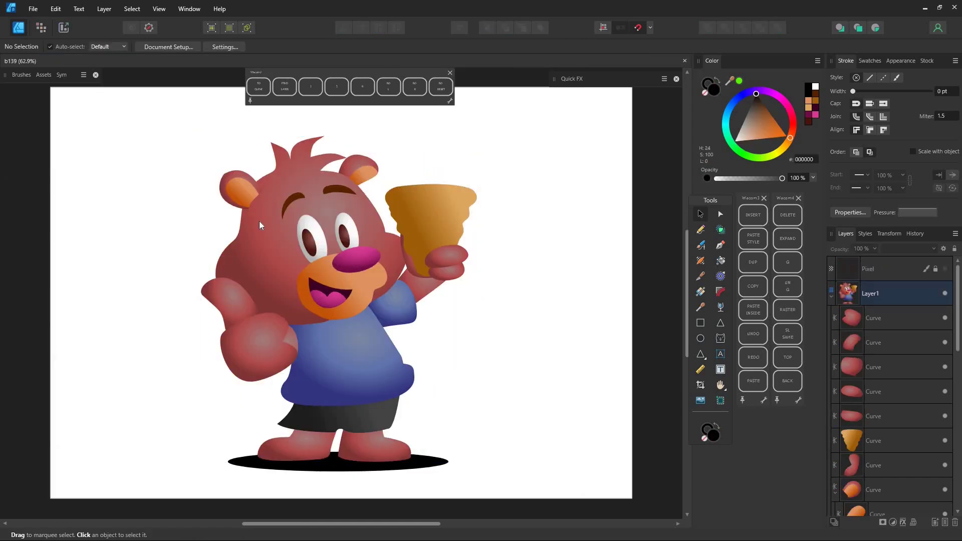
Step: Try painting light and blue (0022FF) brush strokes on a new pixel layer inside the head in the Pixel Persona
left_click(259, 224)
left_click(44, 31)
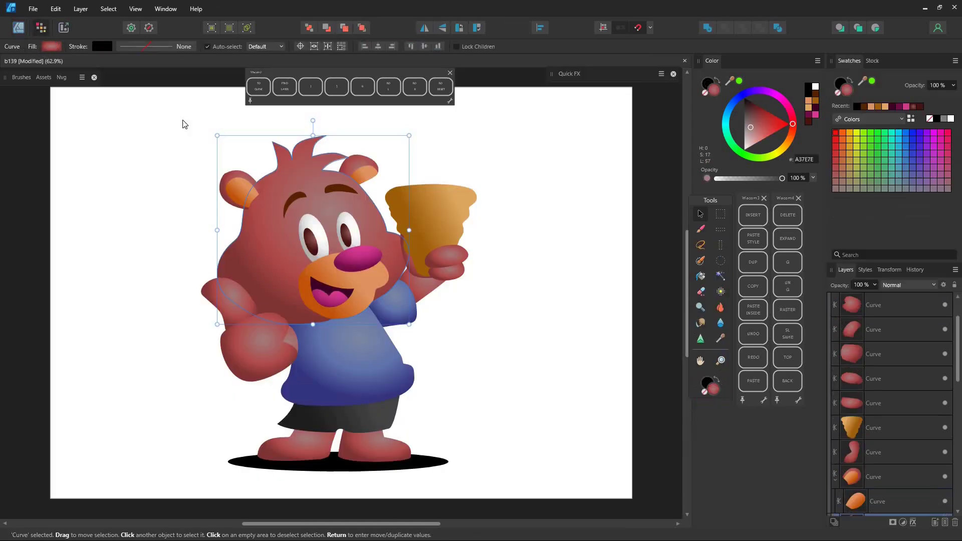
left_click(876, 28)
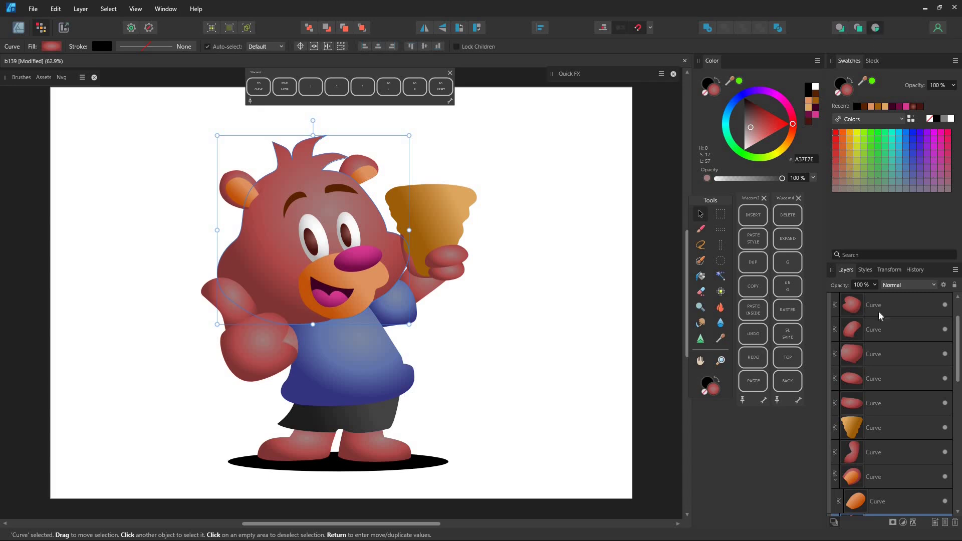
left_click(946, 522)
key("b")
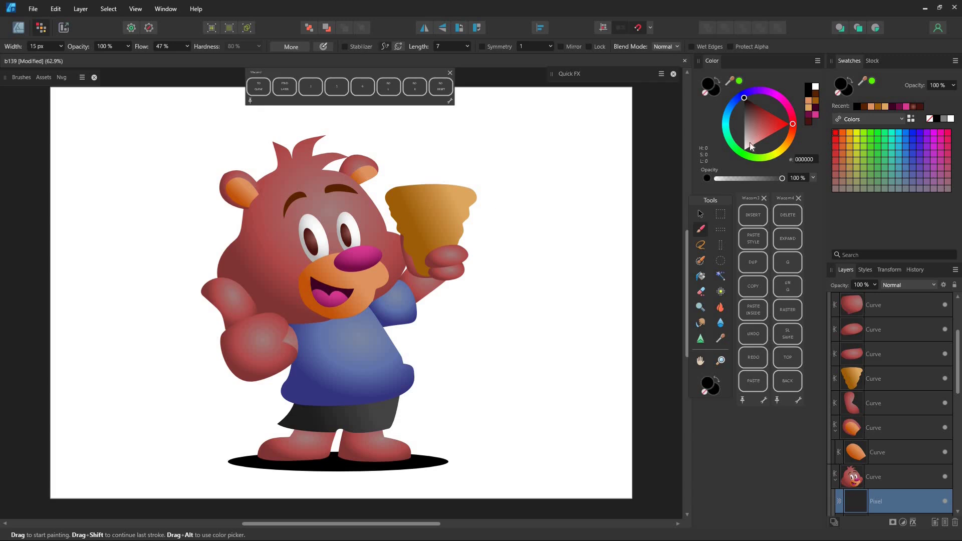
left_click_drag(751, 146, 752, 139)
mouse_move(371, 262)
left_mouse_down()
mouse_move(192, 285)
mouse_move(203, 237)
mouse_move(283, 187)
mouse_move(251, 258)
mouse_move(428, 267)
left_mouse_up()
left_click(742, 98)
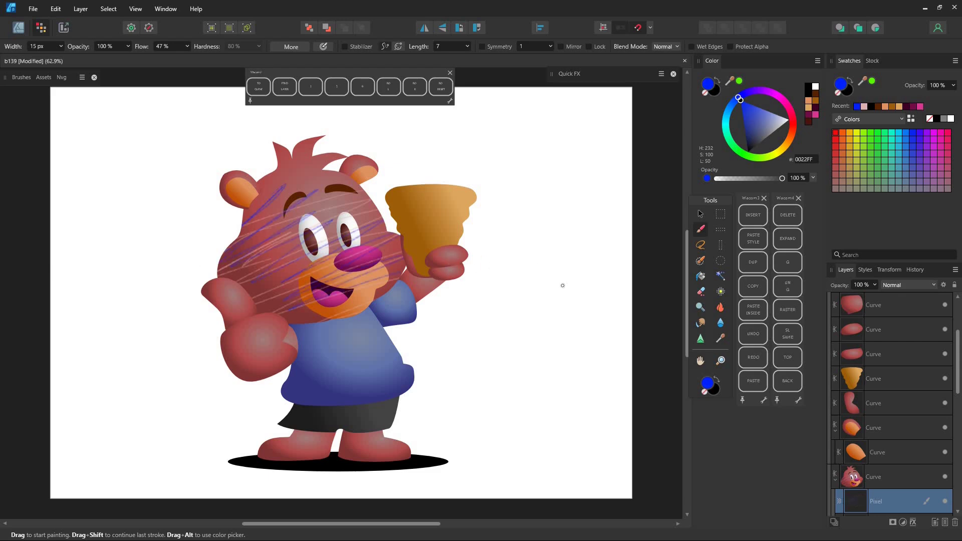
Step: Undo the brush strokes and the added pixel layer, and return to the Designer Persona
key("ctrl+z")
key("ctrl+z")
key("ctrl+z")
key("ctrl+z")
key("ctrl+z")
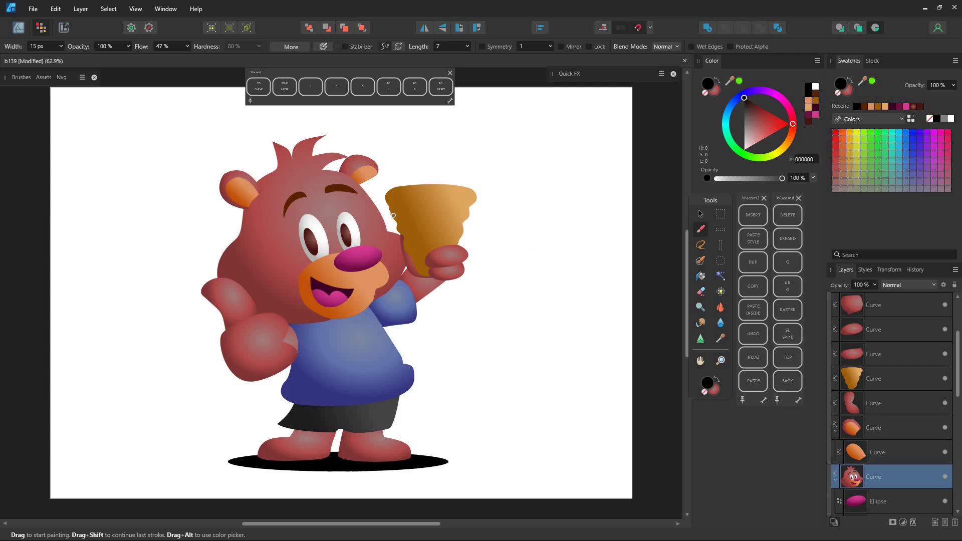
key("ctrl+1")
left_click(562, 266)
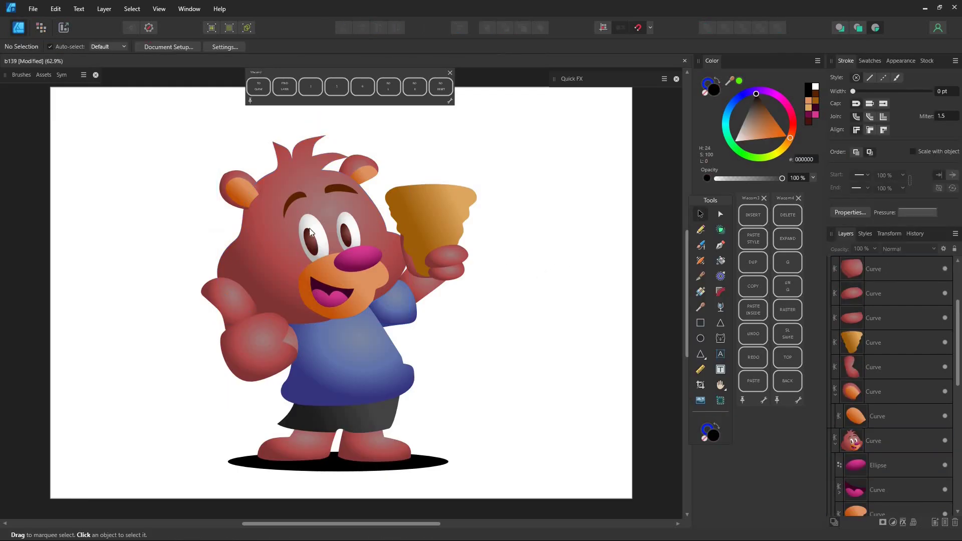
Step: Give the white ellipse of the near eye a black outline 5.1 pt wide
left_click(330, 234)
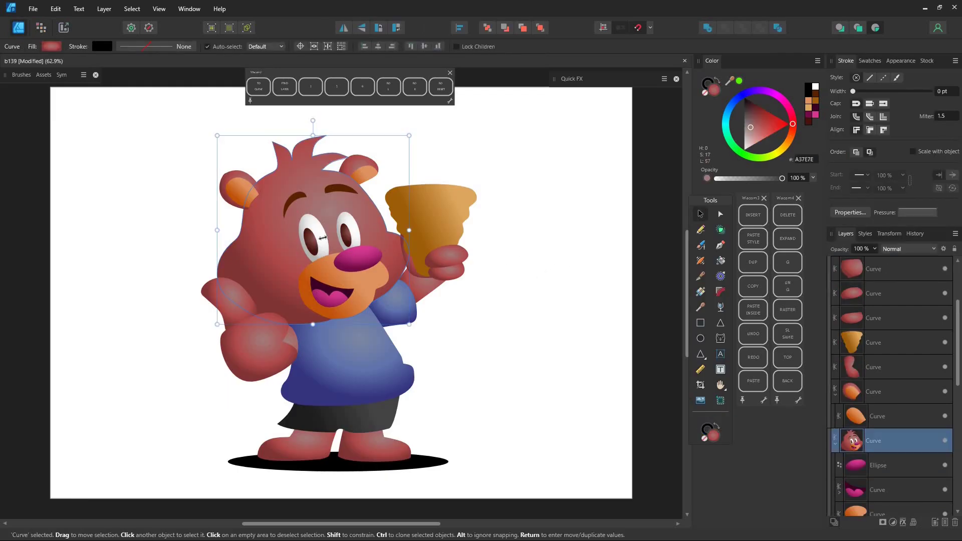
double_click(323, 238)
left_click_drag(858, 91, 875, 89)
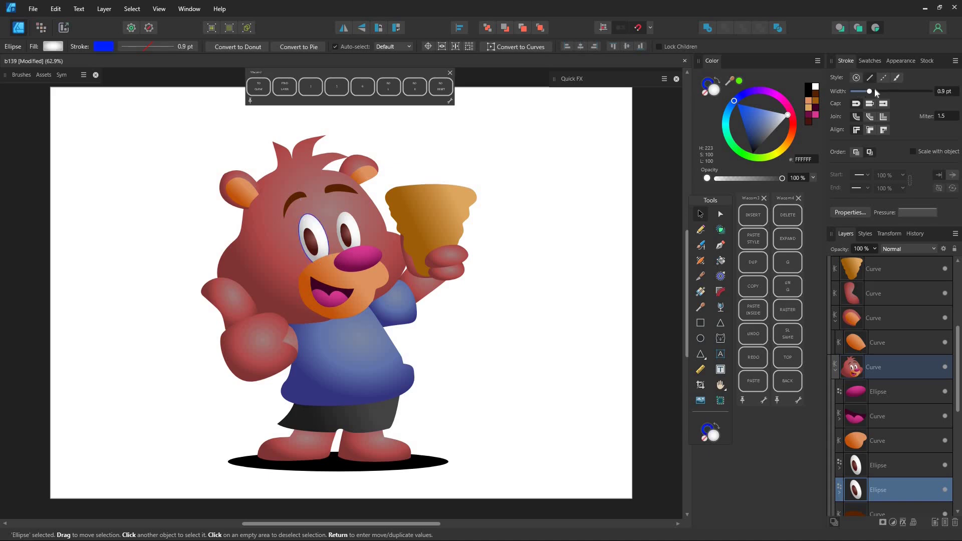
left_click(707, 86)
left_click_drag(760, 123, 738, 182)
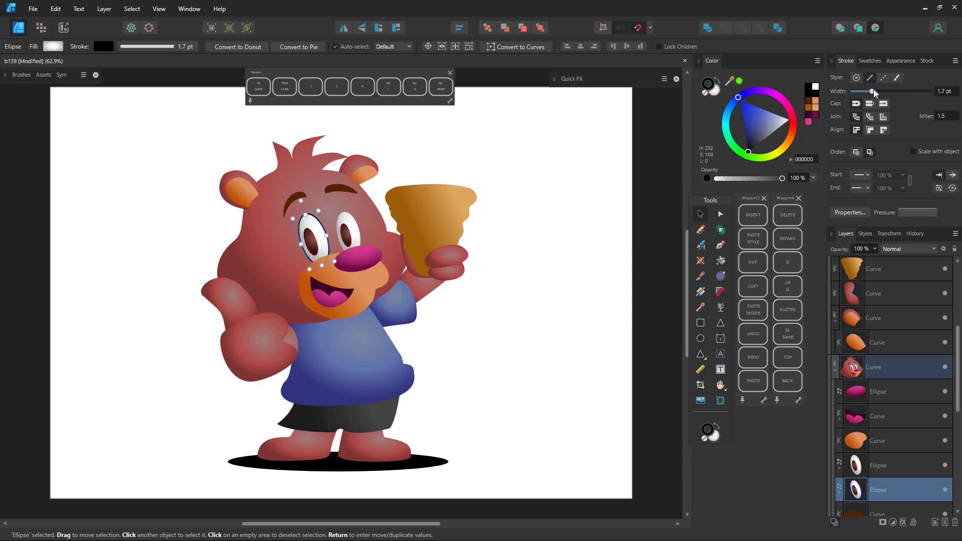
left_click_drag(874, 90, 879, 91)
Step: Taper the near eye's outline pressure to nothing at the midpoint and give the far eye the same profile in black at 5.7 pt
left_click(918, 217)
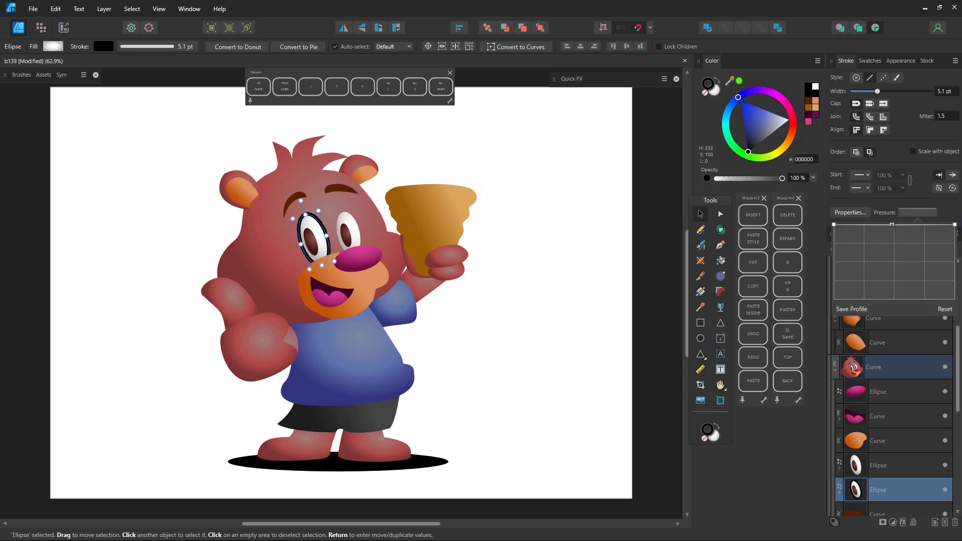
left_click_drag(895, 225, 894, 299)
left_click(350, 223)
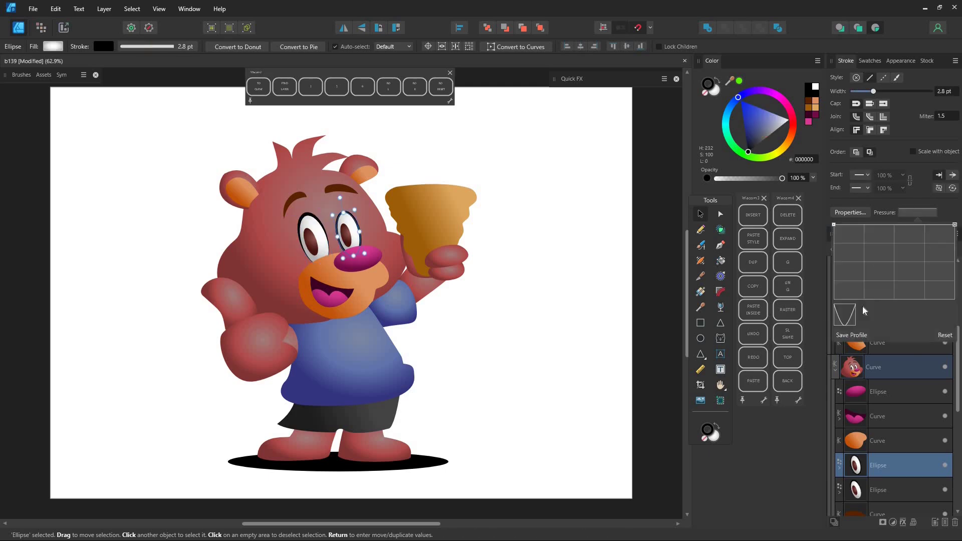
left_click_drag(873, 91, 878, 91)
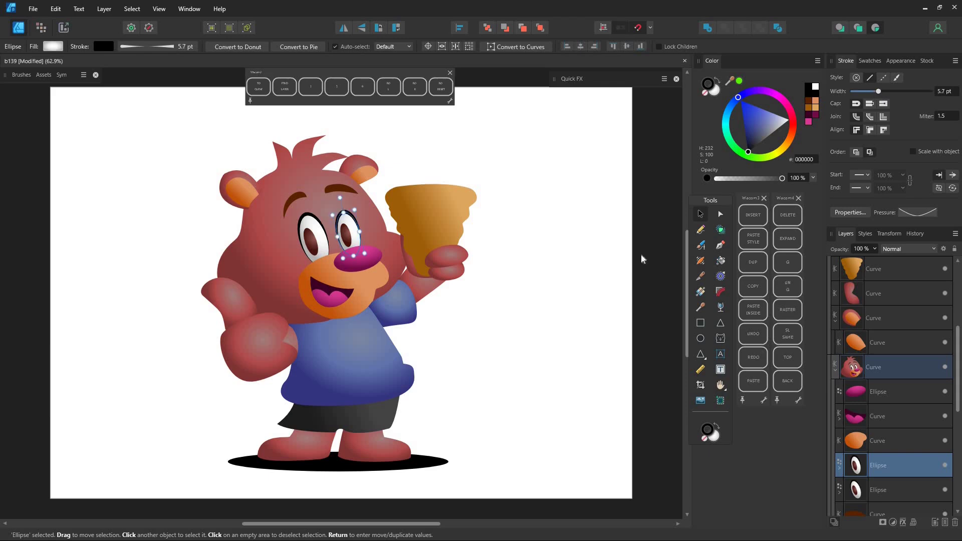
Step: Adjust the elliptical gradient fills of both feet by moving their gradient handles
left_click(591, 249)
left_click(270, 349)
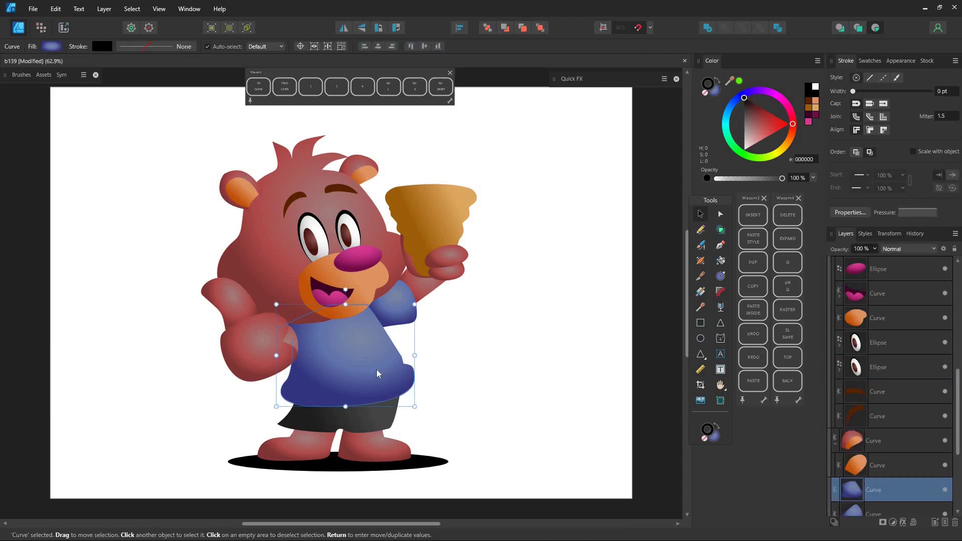
left_click(378, 445)
left_click(700, 292)
left_click_drag(381, 440, 403, 442)
left_click(315, 446)
left_click_drag(308, 440, 266, 441)
Step: Reposition and stretch the elliptical gradients of the lowered hand and its raised thumb, then deselect
left_click(264, 347)
left_click_drag(263, 341, 266, 325)
left_click_drag(231, 369, 239, 377)
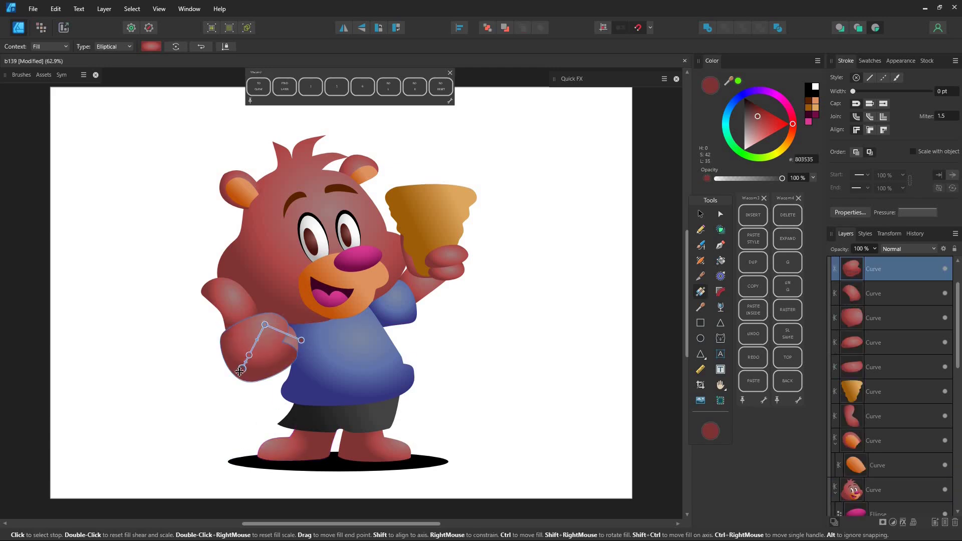
left_click_drag(266, 325, 274, 320)
left_click(236, 294)
mouse_move(234, 293)
left_mouse_down()
mouse_move(230, 284)
mouse_move(221, 322)
mouse_move(239, 279)
left_mouse_up()
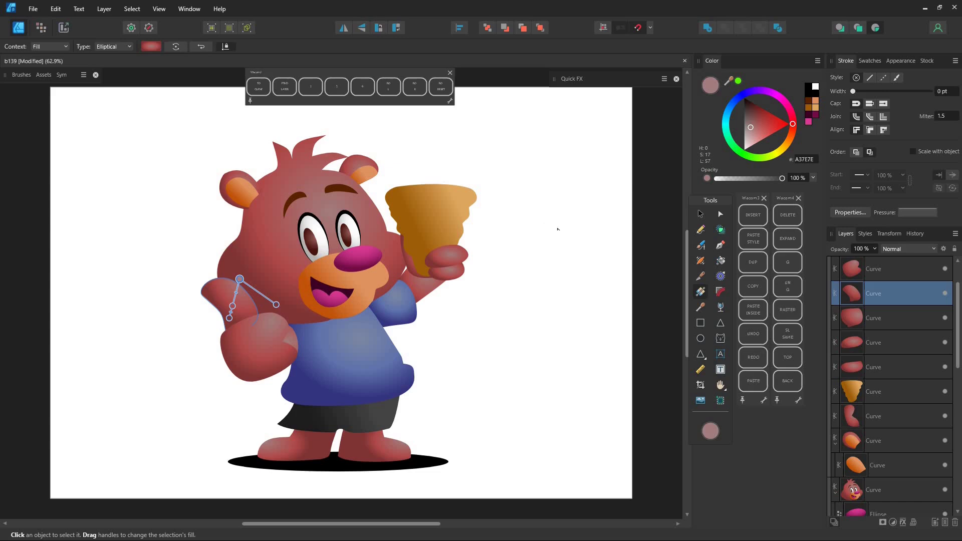
left_click(486, 291)
left_click(359, 340)
left_click(481, 310)
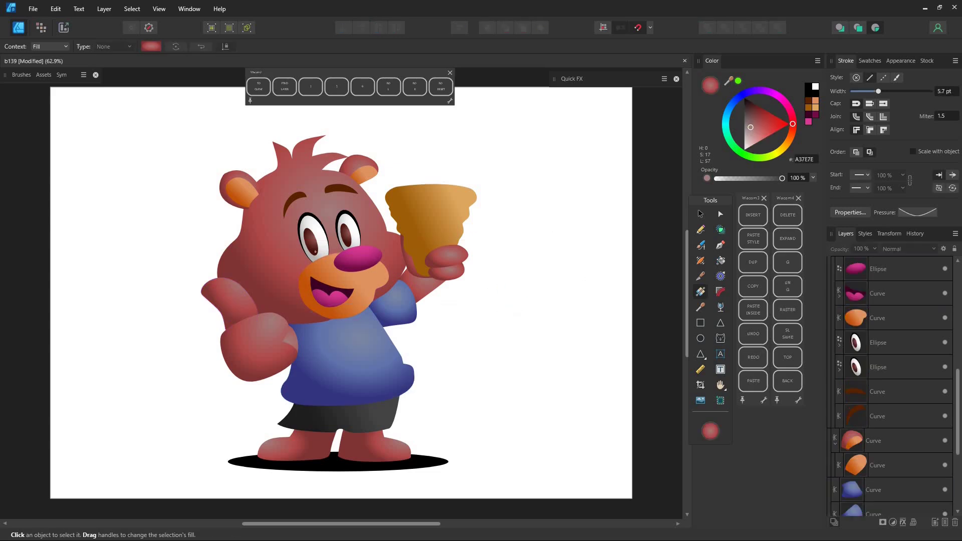
Step: Draw a freehand black shadow shape without outline inside the head, along its outer edge and under the chin
left_click(701, 214)
left_click(282, 251)
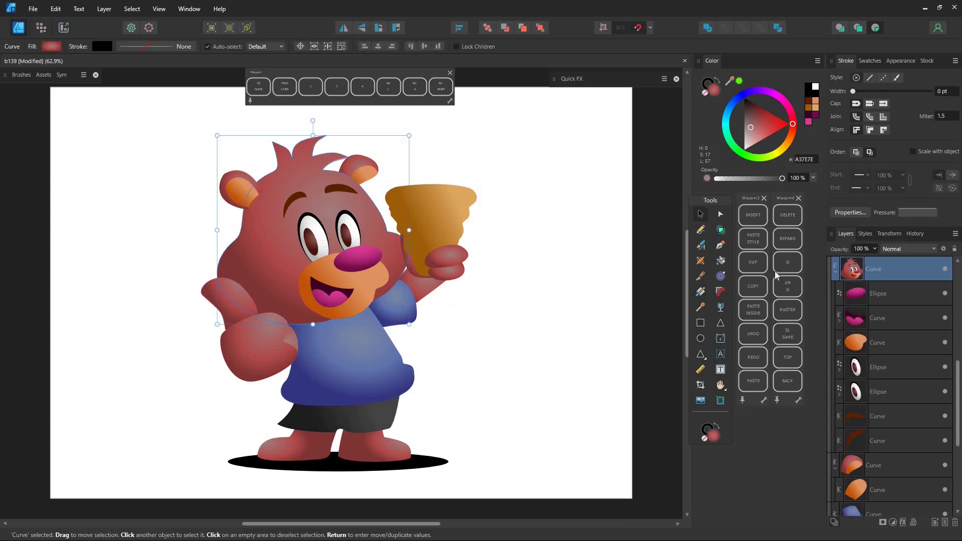
key("n")
mouse_move(270, 171)
left_mouse_down()
mouse_move(241, 301)
mouse_move(145, 262)
mouse_move(129, 226)
left_mouse_up()
left_click(717, 86)
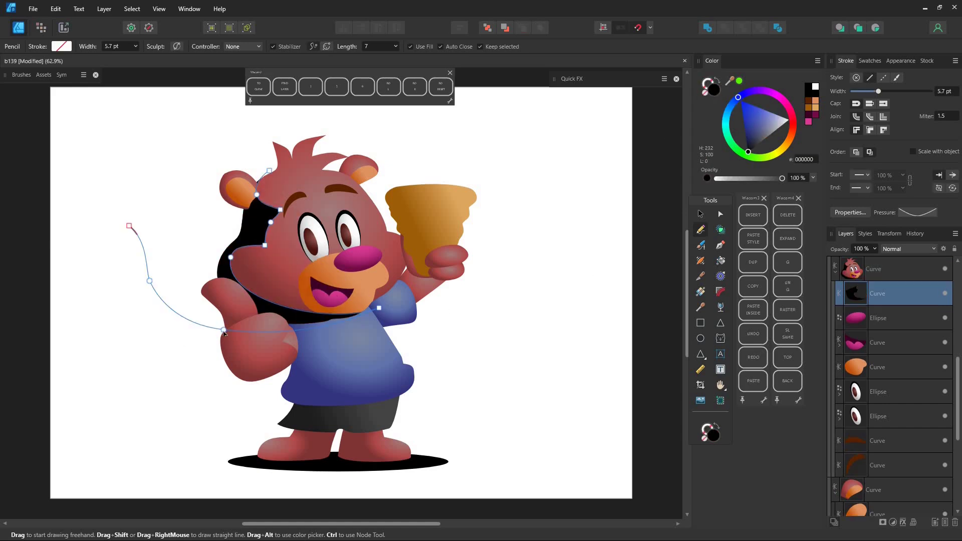
Step: Set the head shadow's blend mode to Multiply and its fill to light neutral grey (BBBBBB)
left_click(909, 248)
left_click(906, 288)
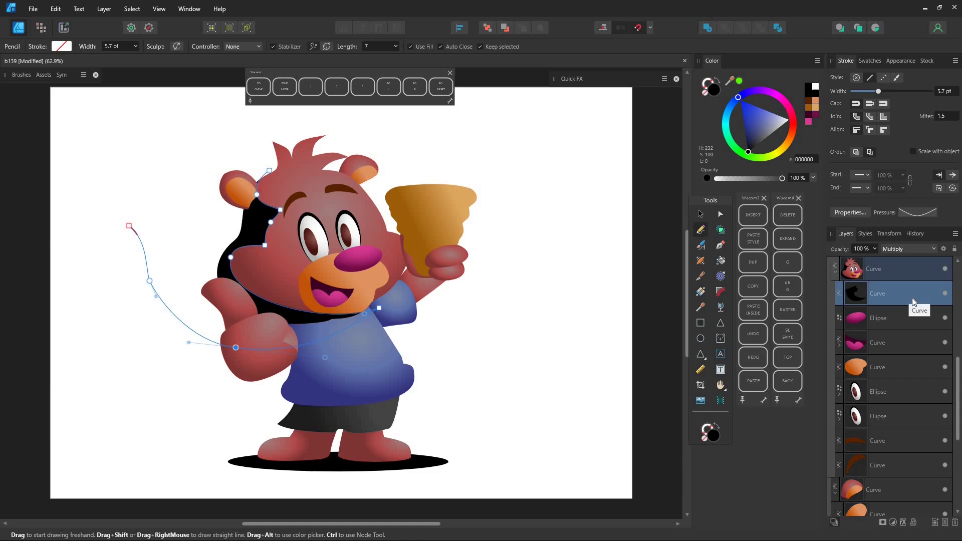
left_click(792, 130)
mouse_move(748, 128)
left_mouse_down()
mouse_move(727, 154)
mouse_move(736, 130)
mouse_move(724, 129)
left_mouse_up()
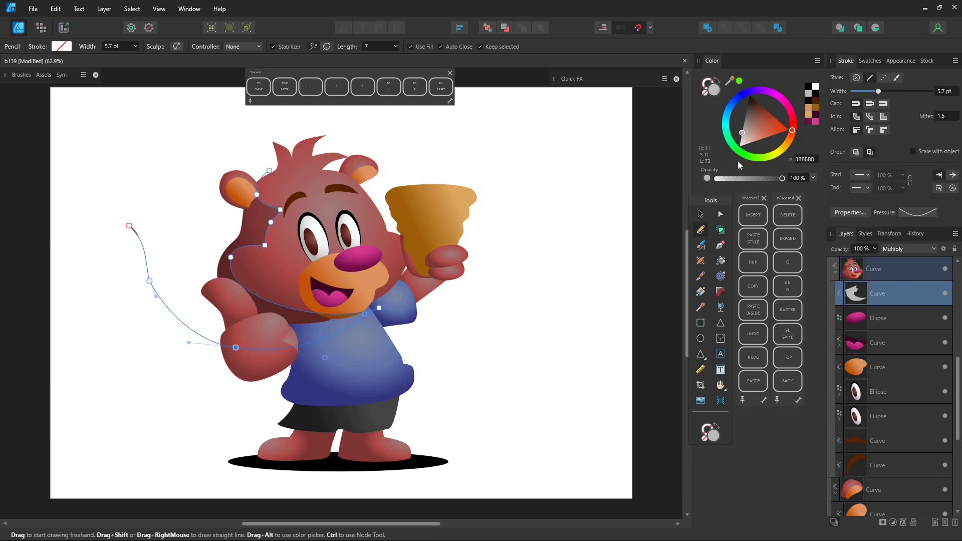
Step: Apply a 19.3 px Gaussian blur to the head shadow and smooth its inner edge by removing and adjusting nodes
left_click(572, 79)
left_click_drag(678, 175, 678, 179)
left_click_drag(582, 159, 606, 162)
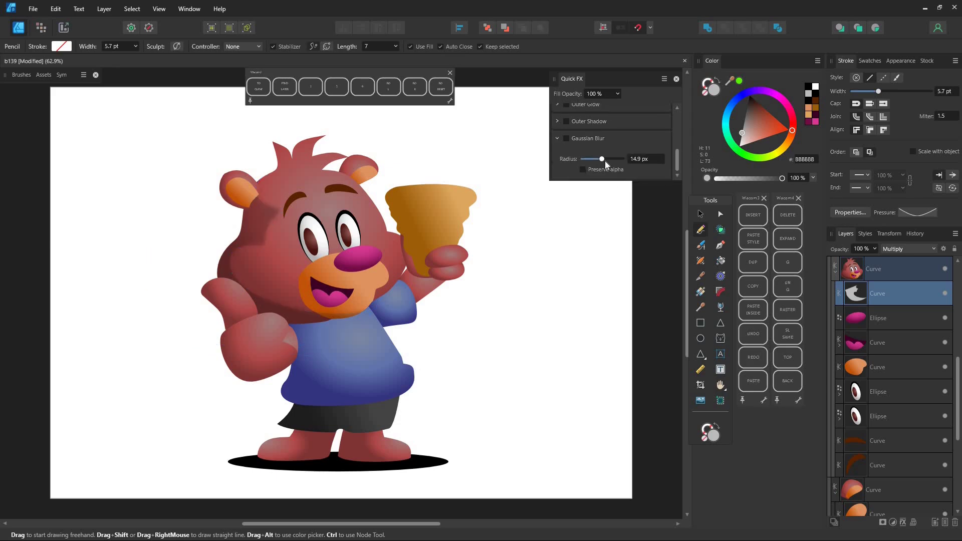
left_click(268, 212)
key("Delete")
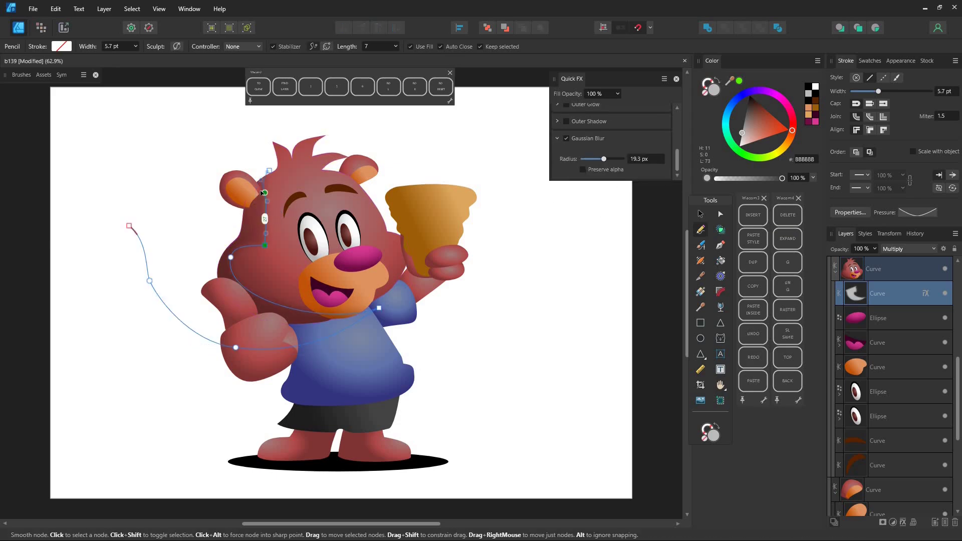
left_click(259, 193)
Step: Save the head shadow's appearance as a style named shadow in the bear category
left_click(861, 235)
right_click(860, 244)
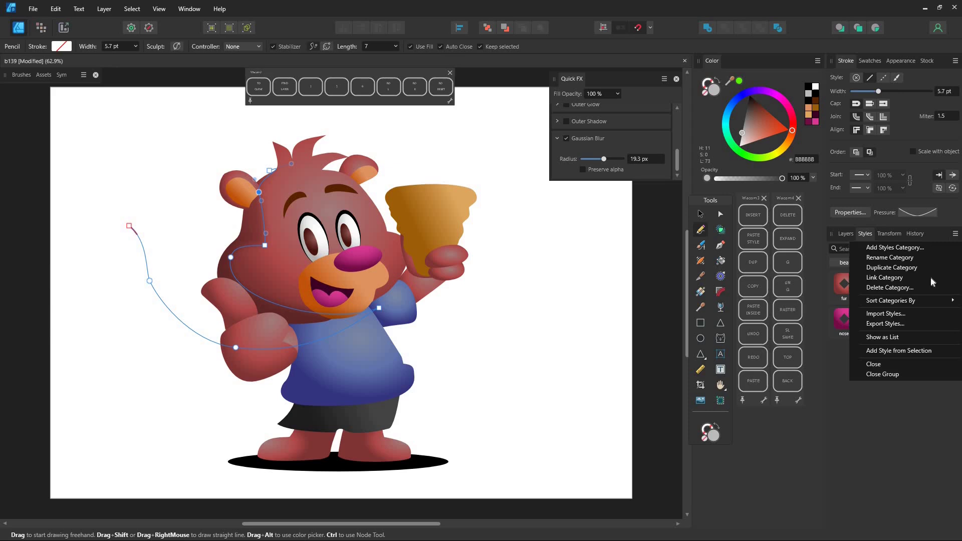
left_click(897, 352)
right_click(886, 328)
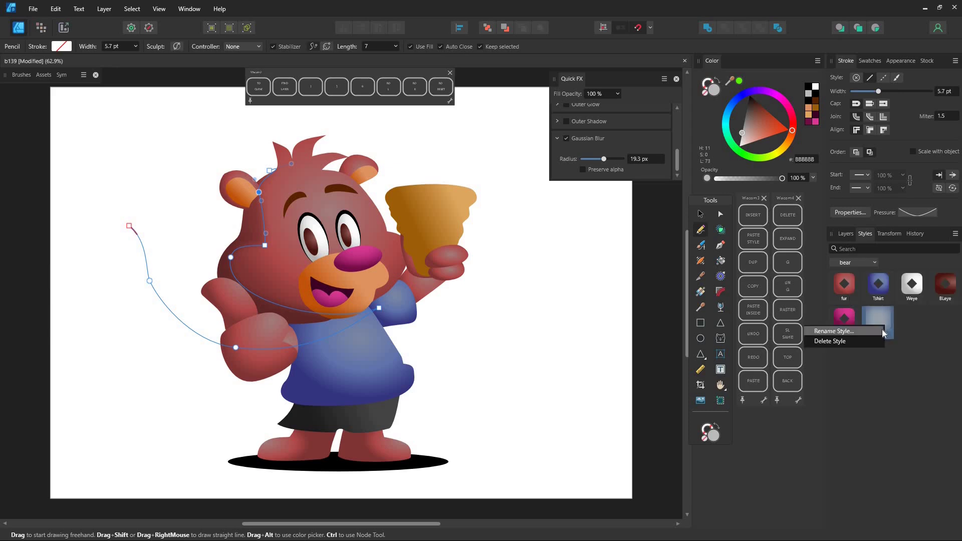
left_click(852, 328)
type("shadow")
key("Return")
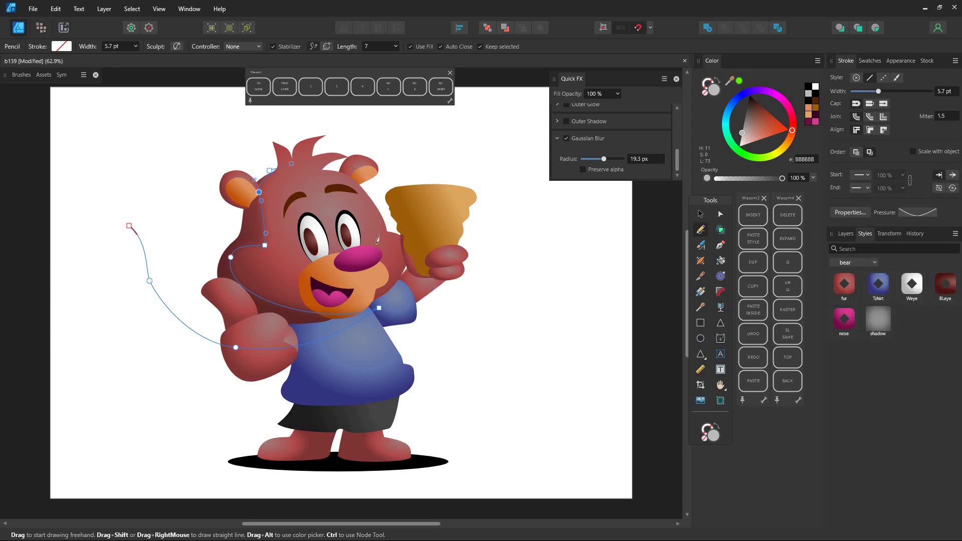
Step: Draw freehand shadow shapes on the face and muzzle around the nose and apply the shadow style to them
left_click_drag(377, 240, 300, 253)
left_click(878, 321)
left_click(322, 225, "ctrl")
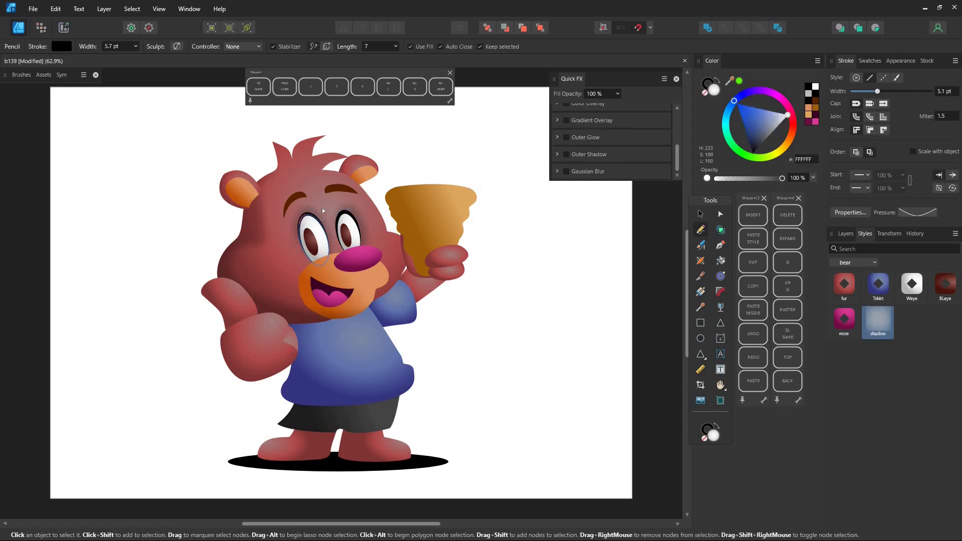
left_click(323, 211, "ctrl")
left_click(370, 286, "ctrl")
mouse_move(359, 262)
left_mouse_down()
mouse_move(377, 296)
mouse_move(373, 275)
mouse_move(282, 320)
mouse_move(307, 383)
mouse_move(201, 398)
left_mouse_up()
left_click(878, 320)
Step: Draw freehand shadows inside the shirt body and the far sleeve and apply the shadow style to each
left_click(365, 328, "ctrl")
left_click(878, 321)
left_click(878, 321)
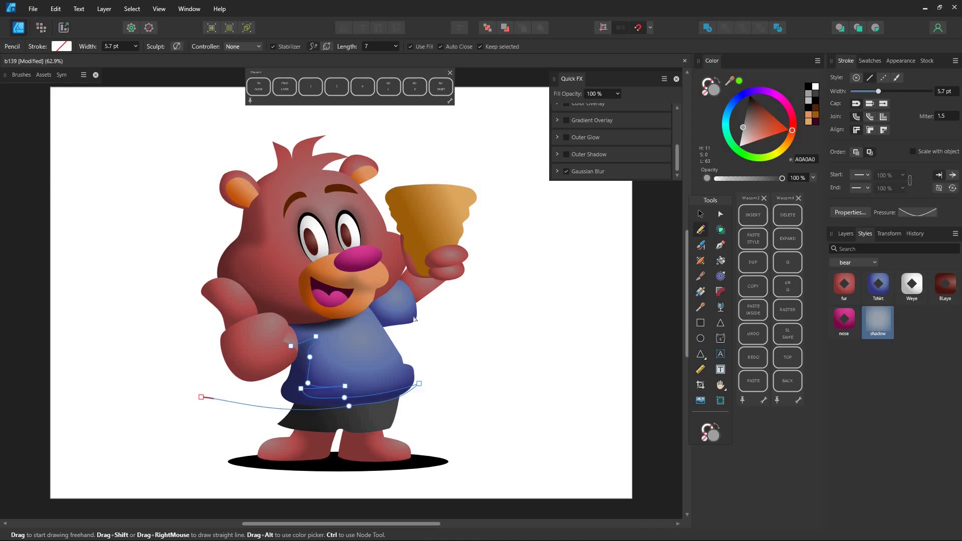
left_click(411, 316, "ctrl")
left_click_drag(415, 307, 430, 308)
left_click(878, 321)
Step: Draw a shadow on the shorts beneath the shirt hem and apply the shadow style
left_click(351, 418, "ctrl")
left_click_drag(291, 405, 420, 383)
left_click(878, 324)
Step: Draw freehand shadows inside both legs below the shorts and apply the shadow style to each
left_click(313, 444, "ctrl")
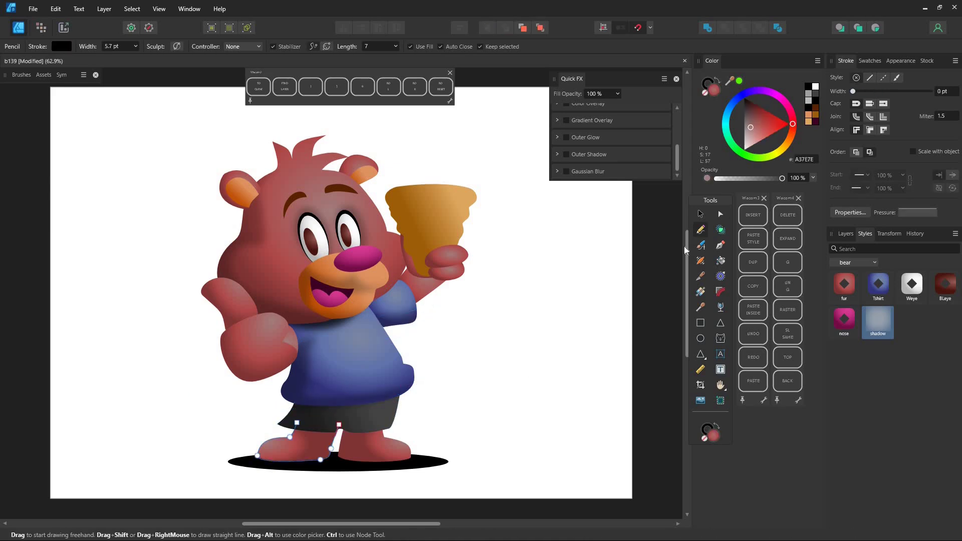
left_click(753, 215)
left_click_drag(287, 430, 347, 415)
left_click(878, 320)
left_click(373, 449, "ctrl")
left_click(753, 214)
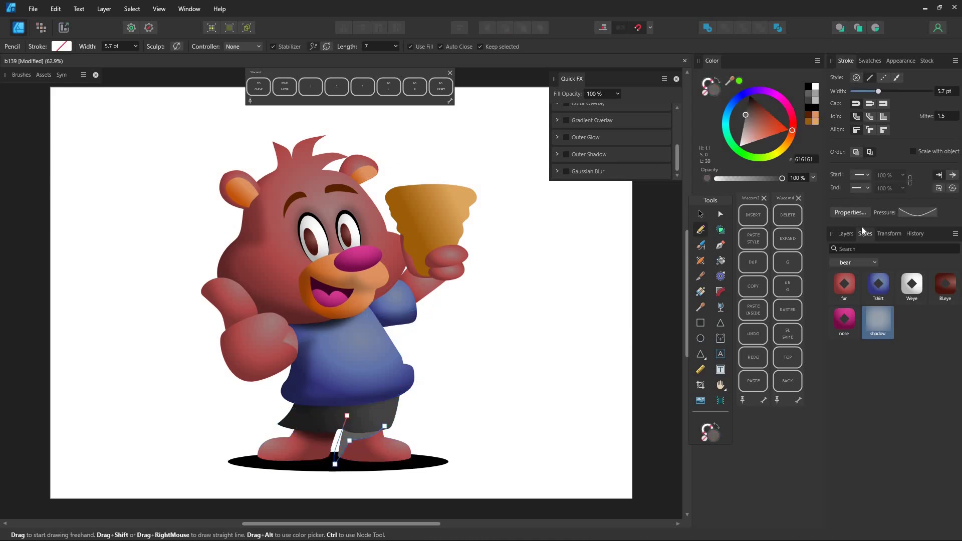
left_click(878, 321)
Step: Shade the face around both eyes with the mul2 style from the ForShader v.8.2 3 category and a Gaussian blur
left_click(854, 262)
left_click(906, 356)
left_click(373, 448, "ctrl")
left_click(874, 357)
left_click(566, 171)
left_click_drag(582, 159, 597, 159)
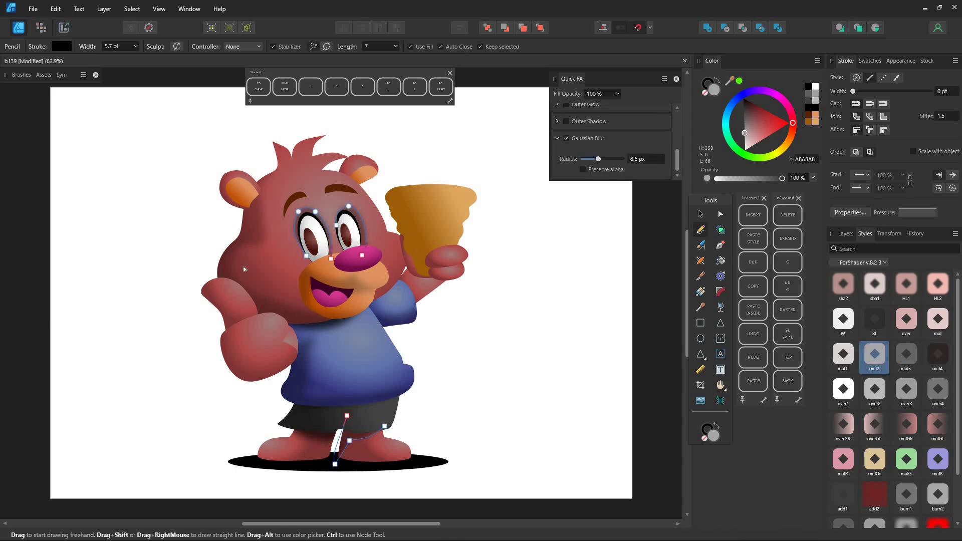
Step: Draw a shadow on the outer hair tuft inside the head, using the mul2 style and a 4.2 px Gaussian blur
key("ctrl+d")
left_click(270, 251, "ctrl")
left_click(878, 28)
left_click_drag(256, 185, 251, 137)
left_click(874, 357)
left_click(586, 173)
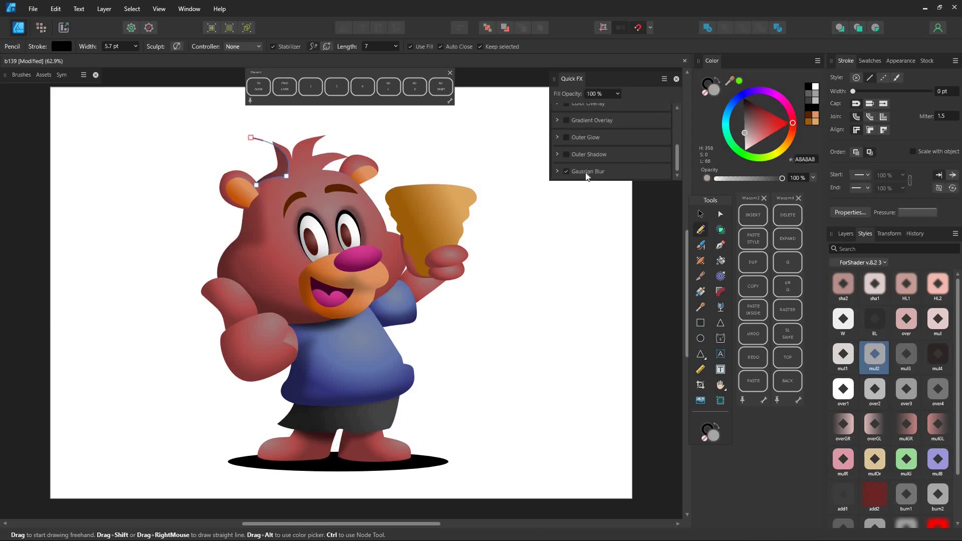
left_click(586, 172)
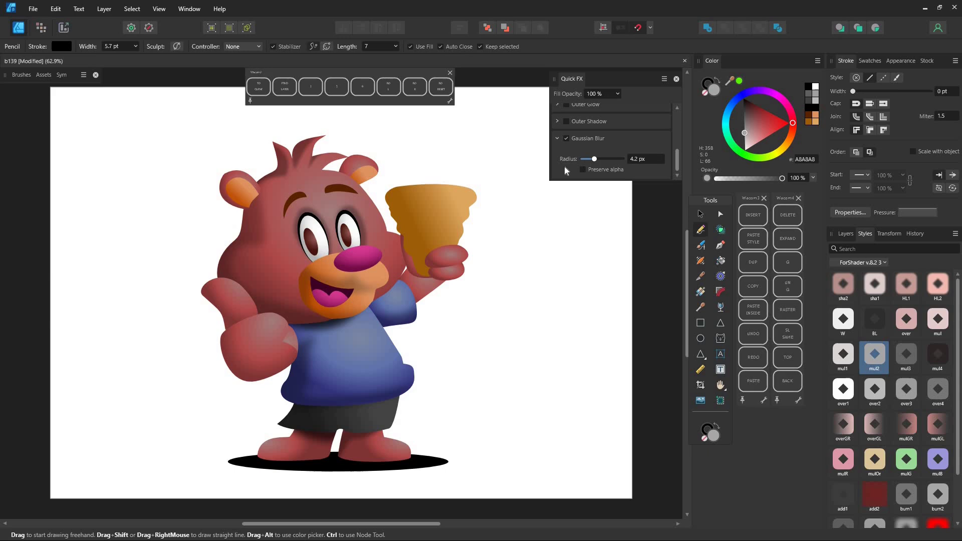
Step: Try the yellow Style 32 from the Shaders v.2 category on the shirt
left_click(404, 356, "ctrl")
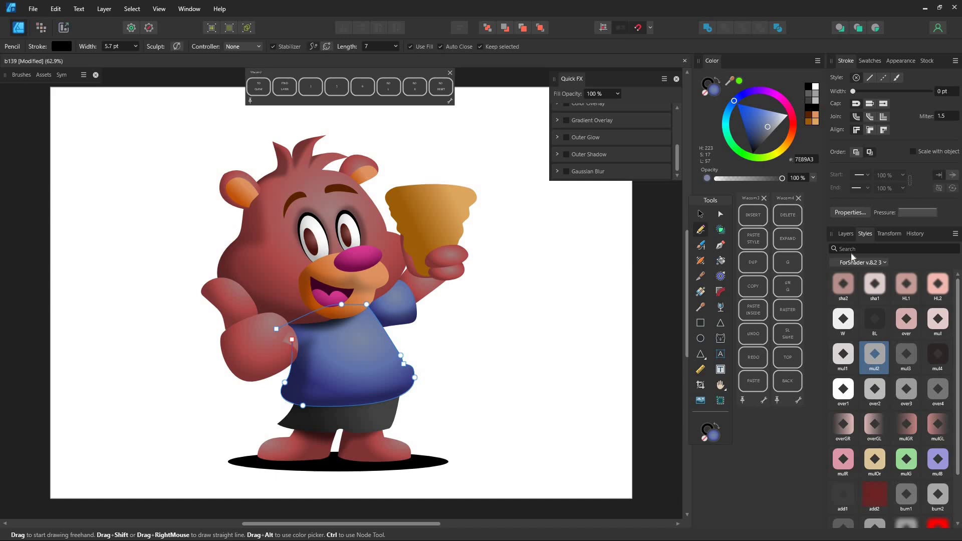
left_click(873, 264)
left_click(873, 344)
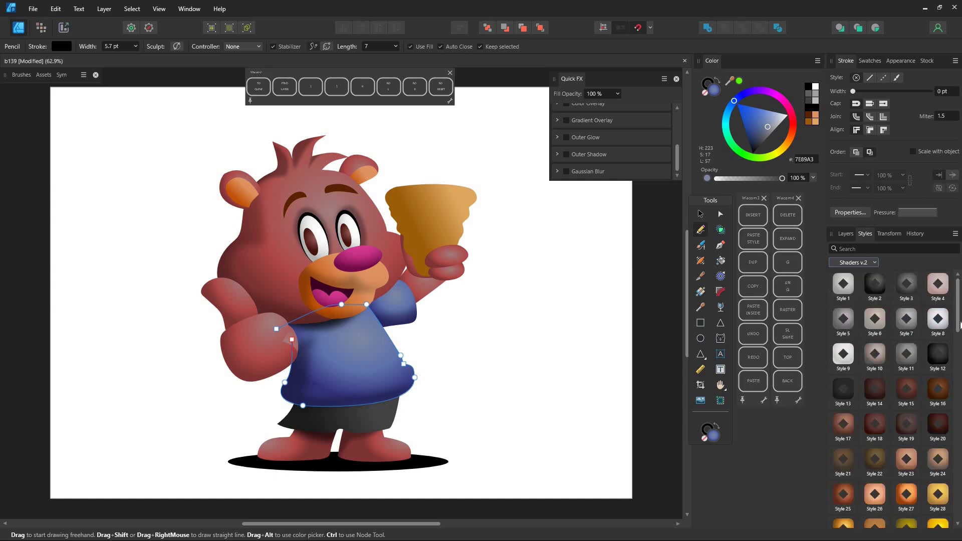
scroll(892, 401, "down", 5)
left_click(937, 314)
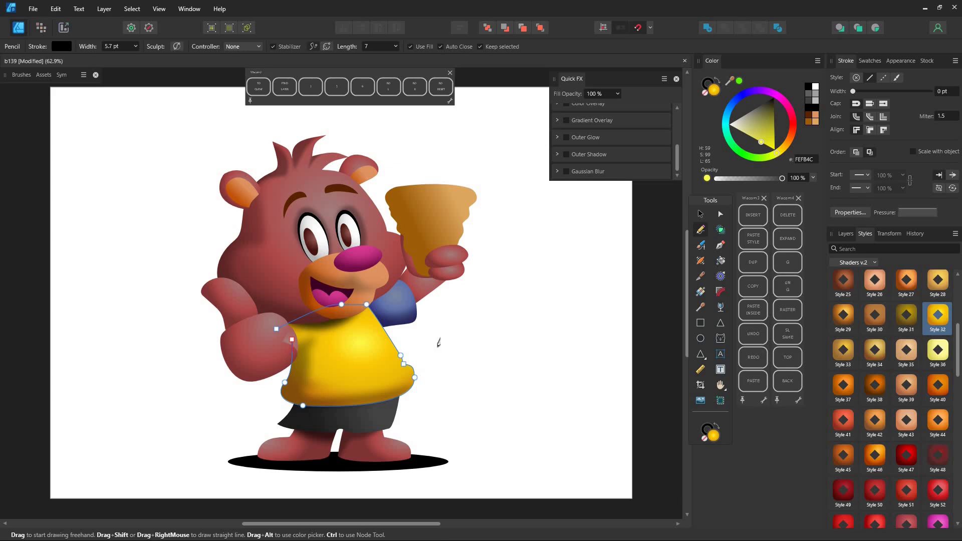
key("ctrl+z")
key("ctrl+d")
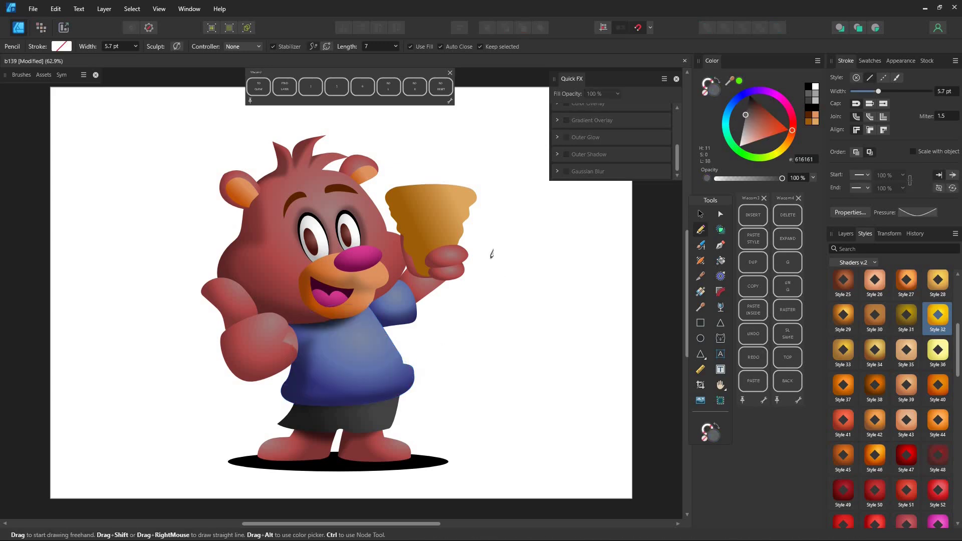
Step: Try Style 59 from the Shaders v.2 category on the nose
left_click(360, 267, "ctrl")
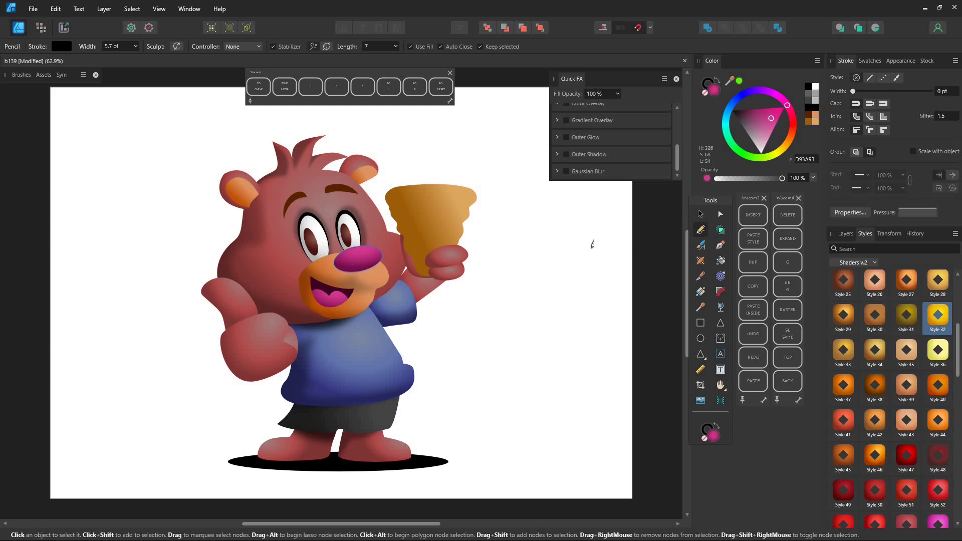
left_click_drag(956, 350, 959, 397)
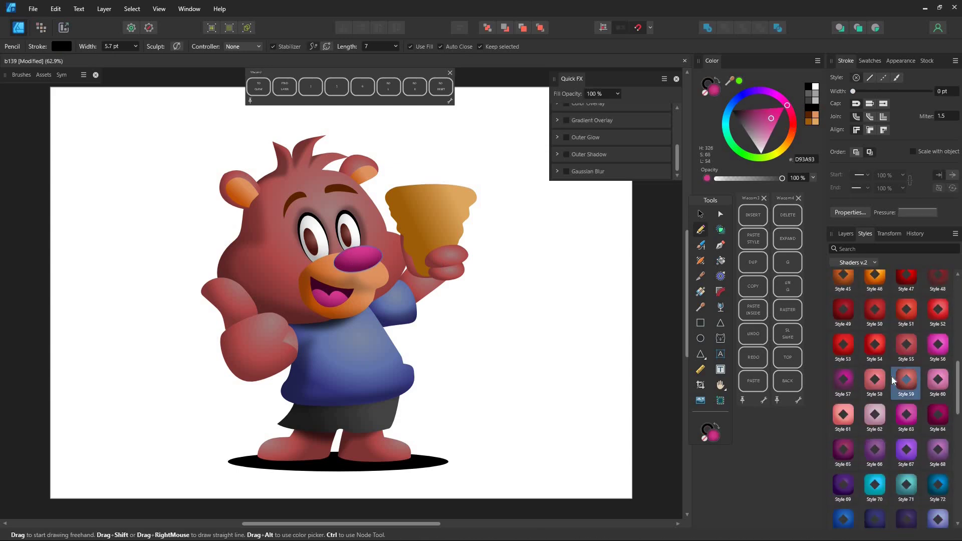
left_click(905, 379)
key("ctrl+z")
left_click(569, 254, "ctrl")
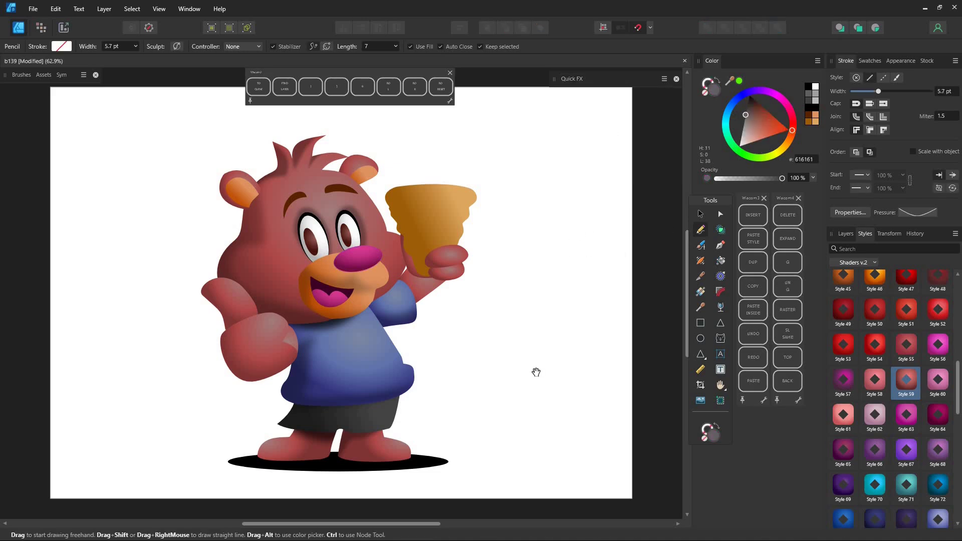
Step: Show the bear styles, draw freehand bands inside the head across both cheeks and send them behind the muzzle and nose
left_click(875, 263)
left_click(850, 304)
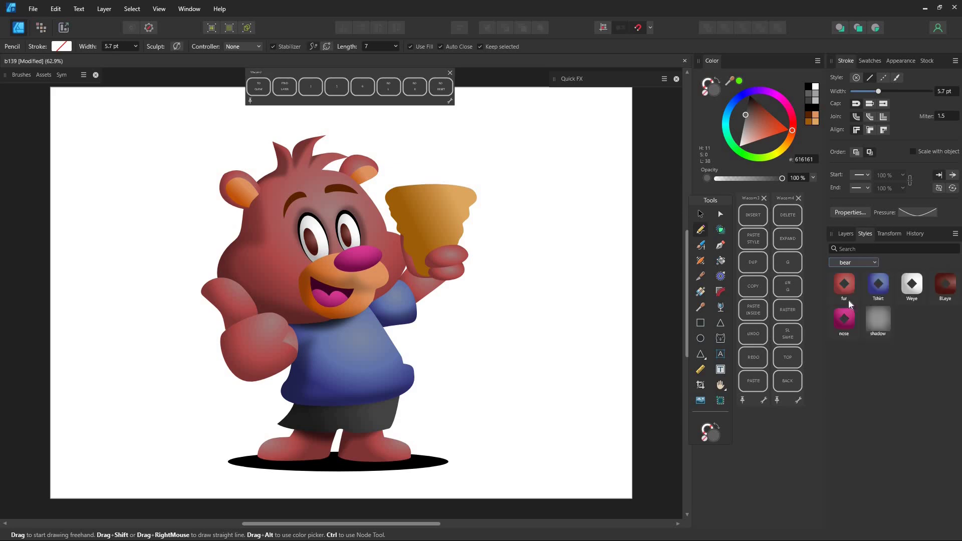
left_click(288, 266, "ctrl")
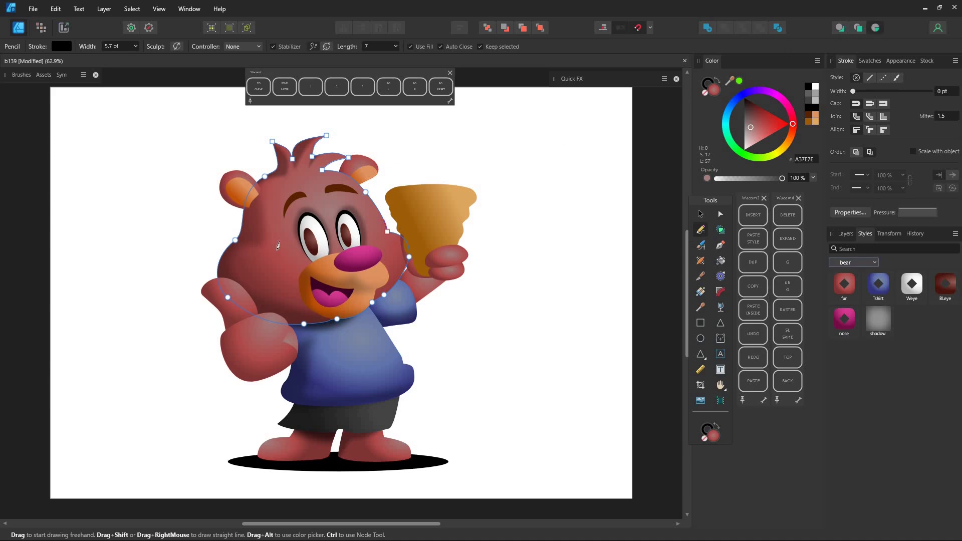
left_click_drag(248, 257, 323, 259)
mouse_move(369, 237)
left_mouse_down()
mouse_move(391, 228)
mouse_move(374, 255)
left_mouse_up()
left_click_drag(246, 253, 248, 255)
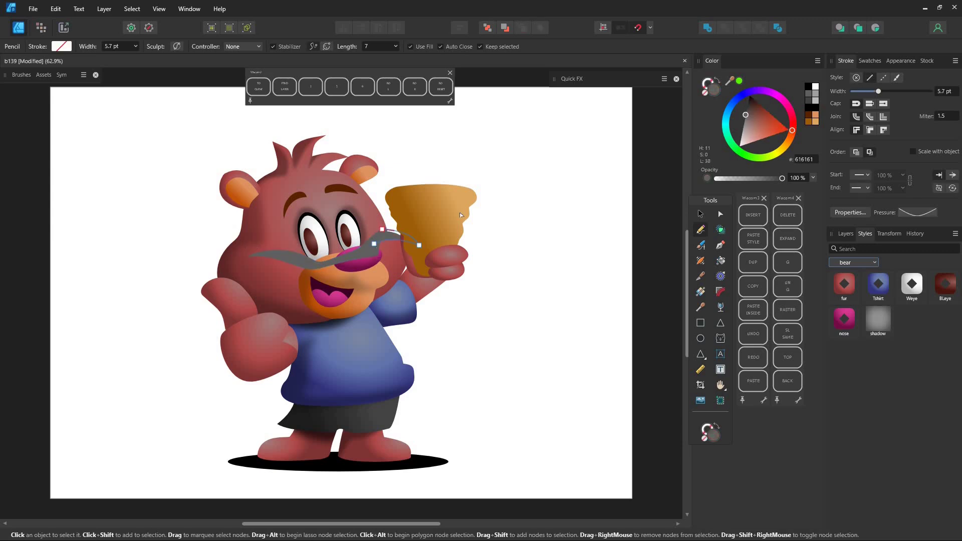
left_click(376, 248, "ctrl+shift")
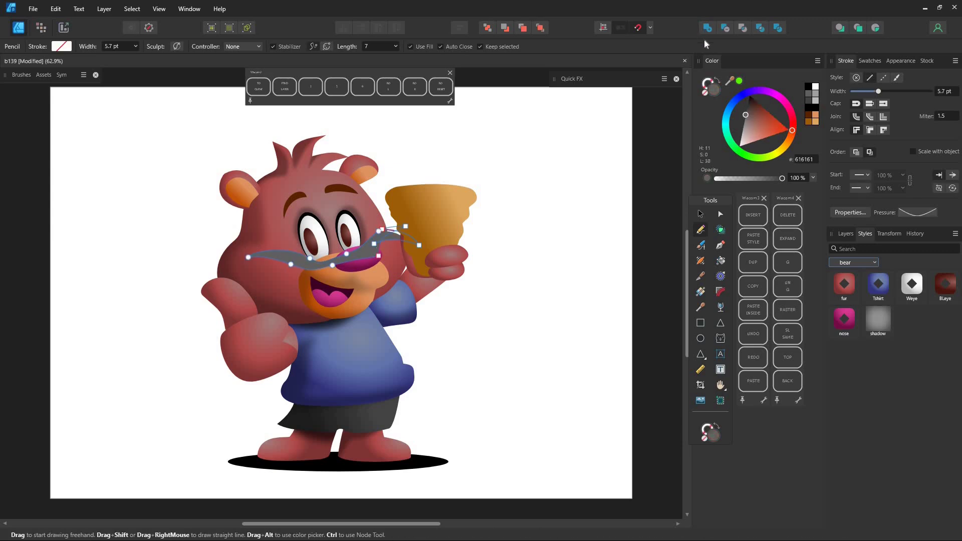
left_click(790, 385)
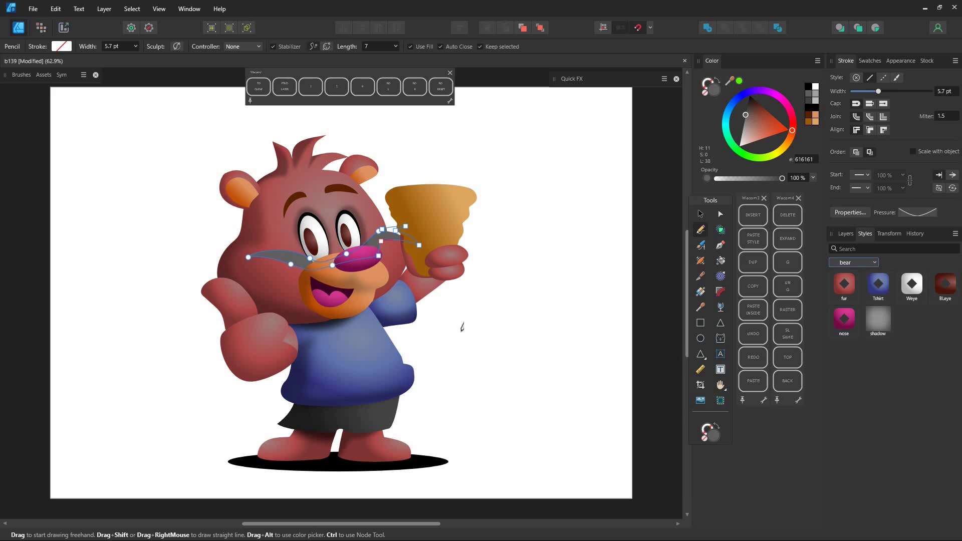
Step: Give the cheek bands a light grey C2C2C2 fill and set their blend mode to Overlay
left_click(758, 159)
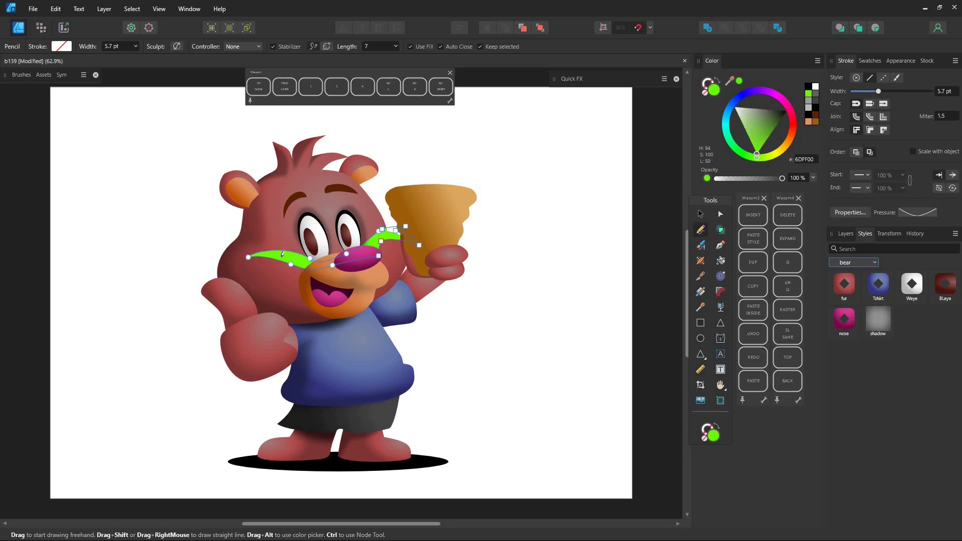
left_click(745, 106)
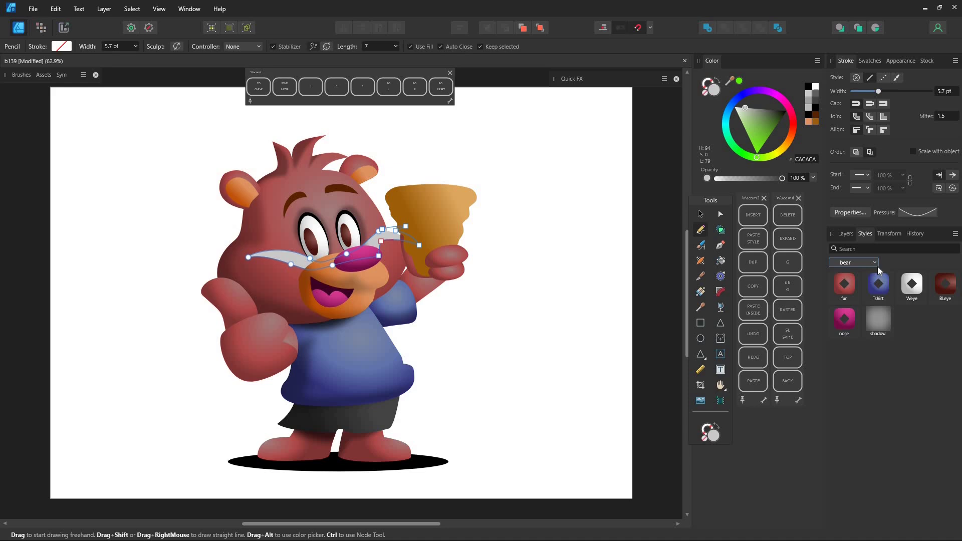
left_click(845, 235)
left_click(921, 249)
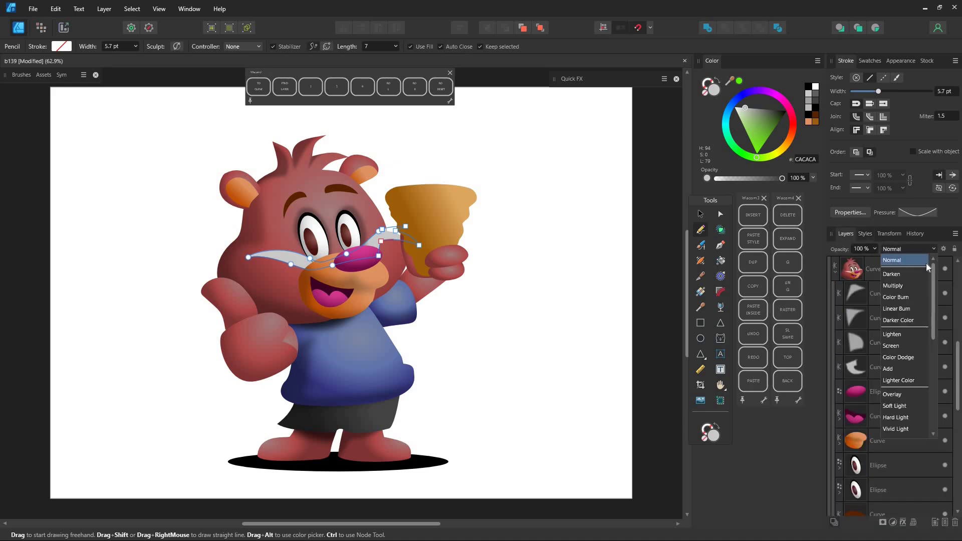
left_click(896, 395)
left_click_drag(756, 111, 730, 138)
left_click(792, 123)
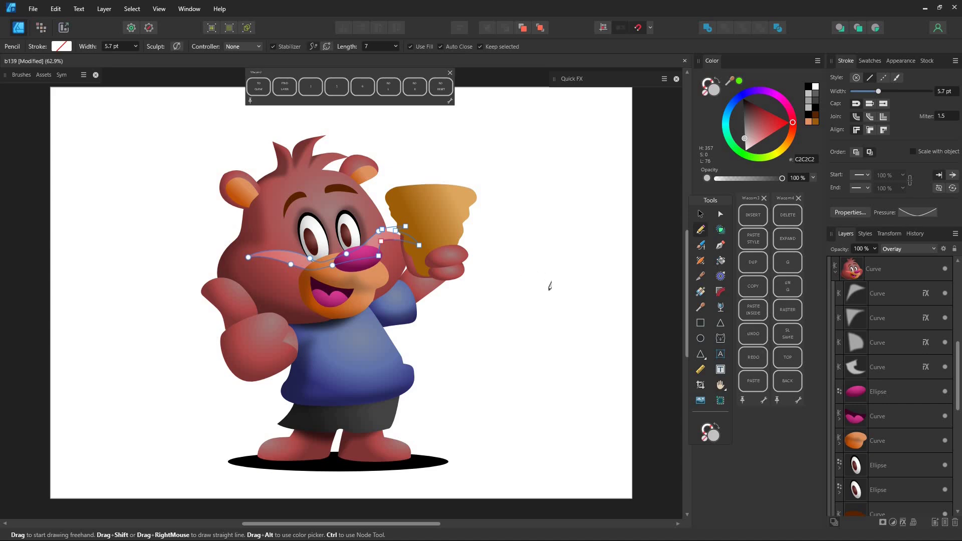
Step: Enable Gaussian Blur on the cheek bands, add their look to the bear styles and rename that style HL
left_click(592, 83)
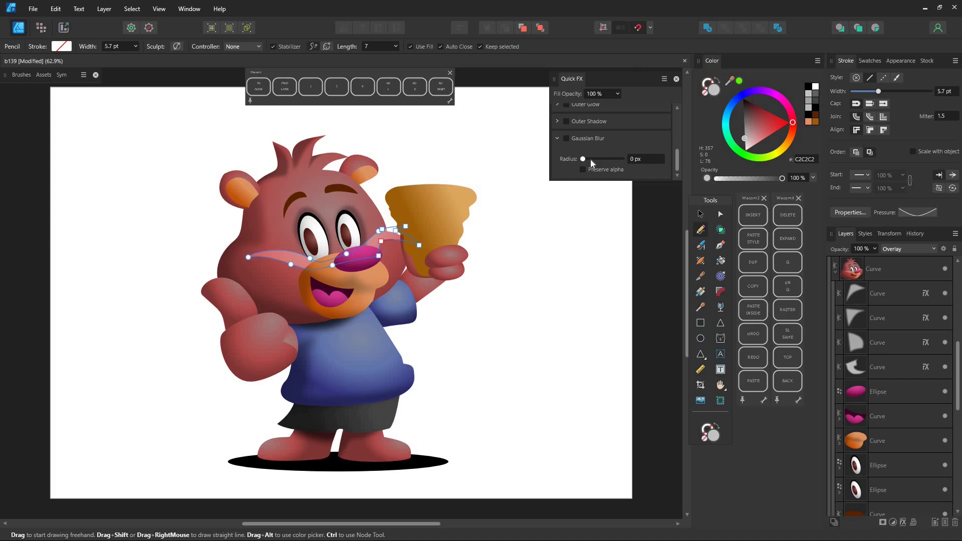
left_click_drag(603, 161, 607, 160)
left_click(865, 235)
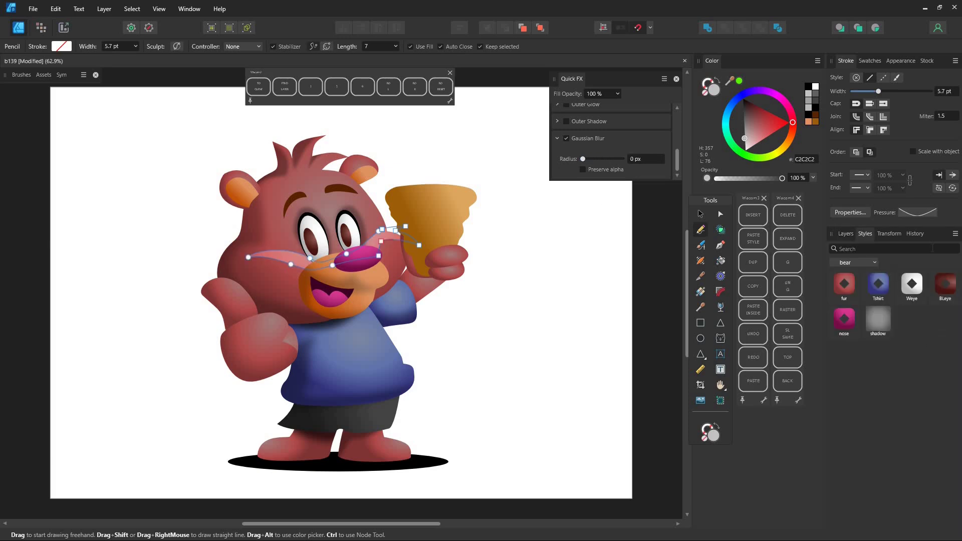
left_click(955, 234)
left_click(910, 352)
right_click(914, 335)
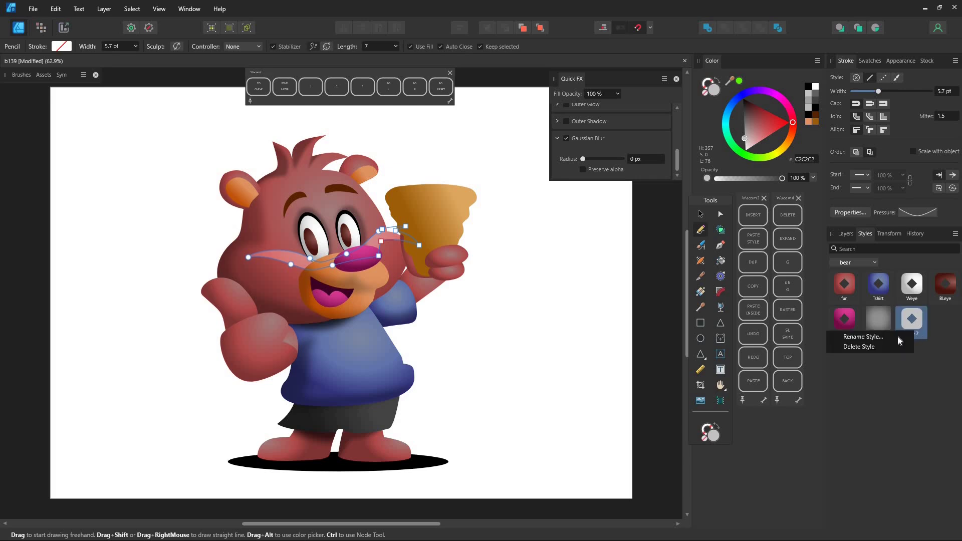
left_click(882, 335)
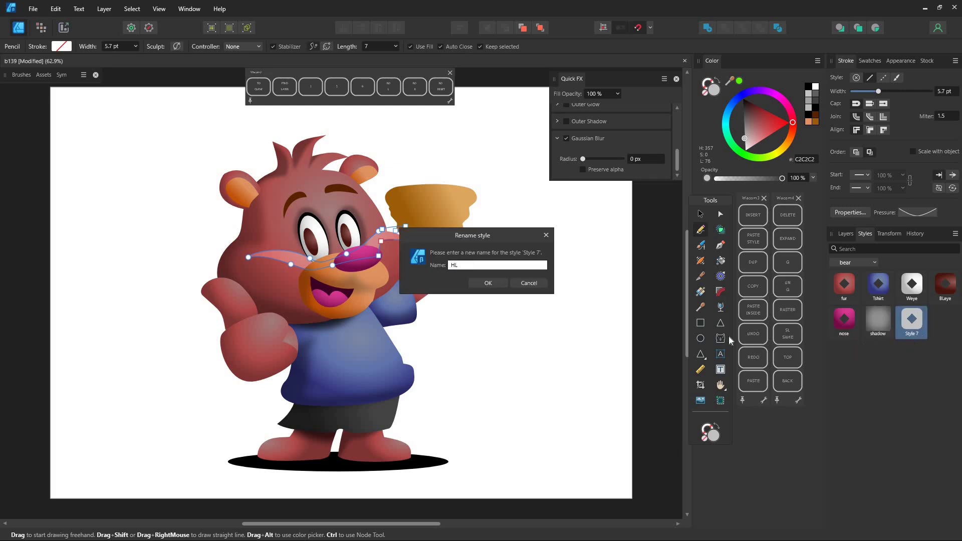
key("Return")
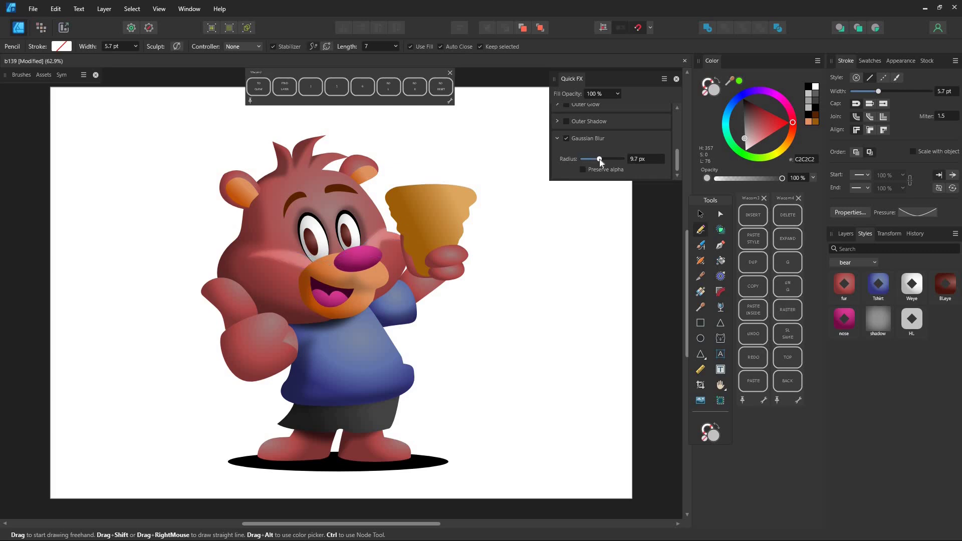
Step: Fade the cheek highlight bands with a linear transparency gradient, setting one stop to 47% opacity
left_click(721, 308)
mouse_move(296, 259)
left_mouse_down()
mouse_move(272, 259)
mouse_move(306, 262)
left_mouse_up()
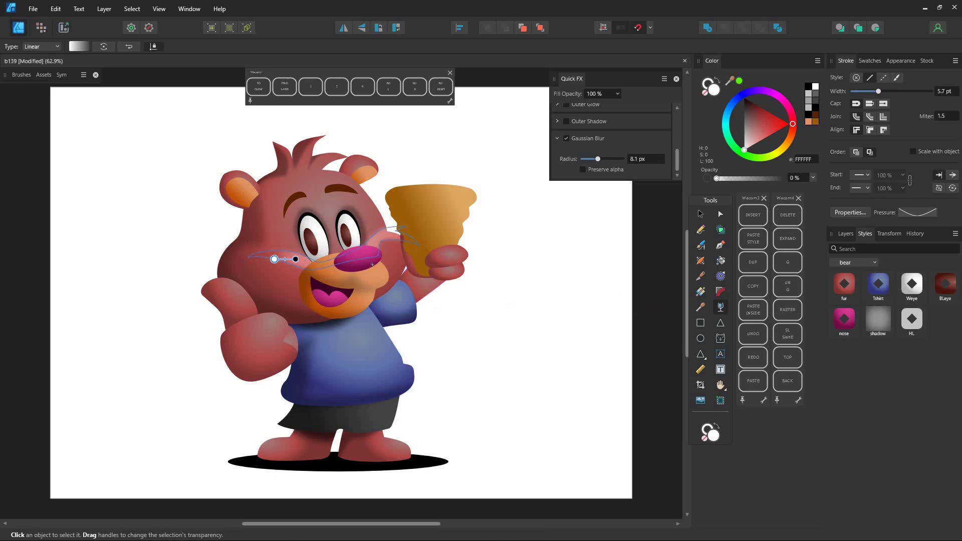
left_click_drag(373, 246, 256, 253)
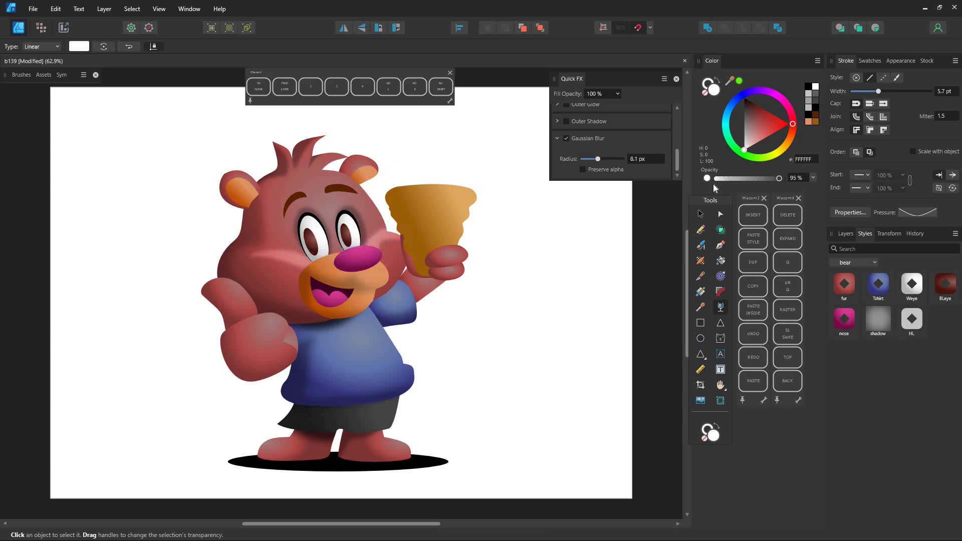
left_click_drag(734, 182, 749, 183)
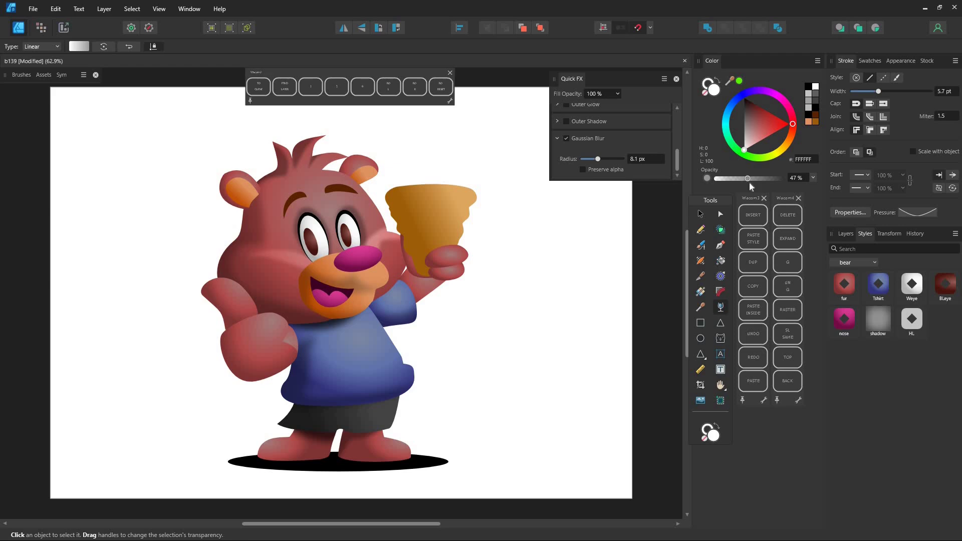
Step: Draw a freehand highlight inside the muzzle and apply the HL style to it
left_click(700, 214)
left_click(378, 279)
left_click(700, 229)
left_click_drag(312, 268, 385, 273)
left_click(911, 319)
Step: Draw a freehand highlight inside the shirt across the chest and apply the HL style to it
left_click(351, 350)
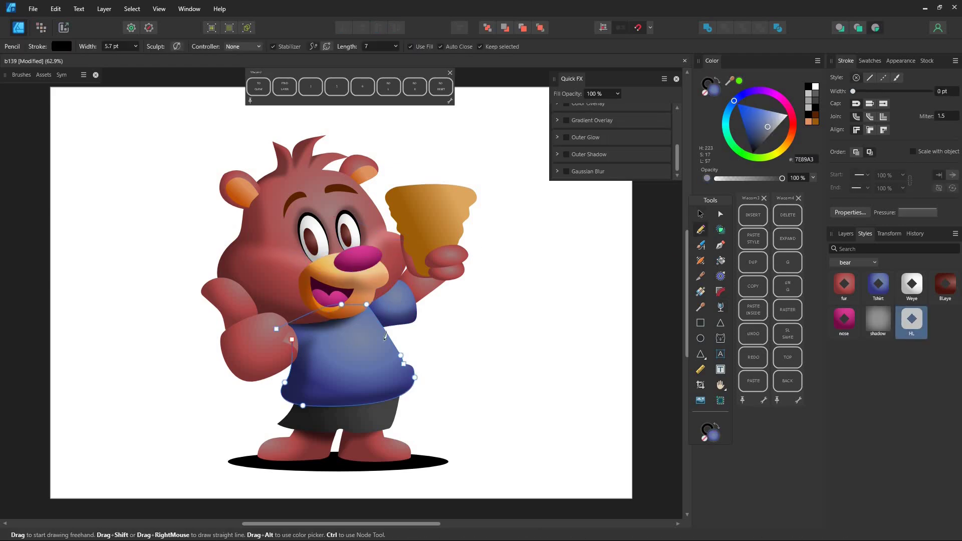
left_click_drag(378, 333, 392, 345)
left_click(912, 320)
Step: Draw a forehead highlight inside the head, apply the HL style and fade it with a linear transparency
left_click(256, 340)
left_click(311, 186)
left_click_drag(262, 193, 353, 192)
left_click(911, 321)
left_click(720, 307)
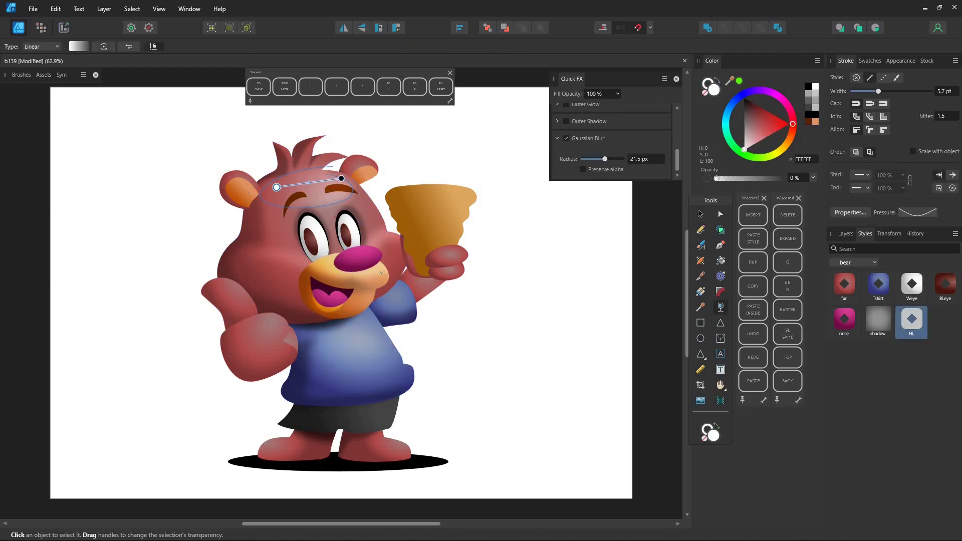
Step: Draw shadows inside the black shorts below the shirt hem and along both feet, using the shadow style
left_click(351, 418)
left_click(700, 230)
left_click_drag(290, 401, 401, 399)
left_click(878, 319)
left_click_drag(336, 451, 348, 476)
left_click(878, 320)
left_click_drag(258, 451, 234, 467)
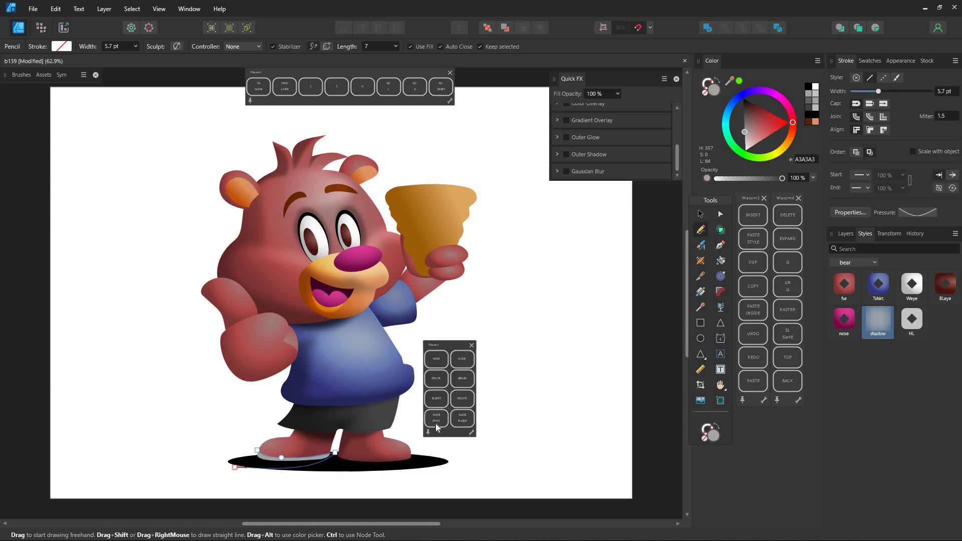
Step: Show the ForShader v.8.2 3 styles, applying mul2 to the foot shadow and mul3 to a shirt shadow beneath the chin
left_click(854, 262)
left_click(875, 355)
left_click(350, 351)
left_click(906, 355)
Step: Paint a brown crease inside the muzzle below the nose with the deep strong 2 brush from kcitBrushes v.2.4
left_click(378, 279)
left_click(753, 216)
left_click(21, 74)
left_click(49, 90)
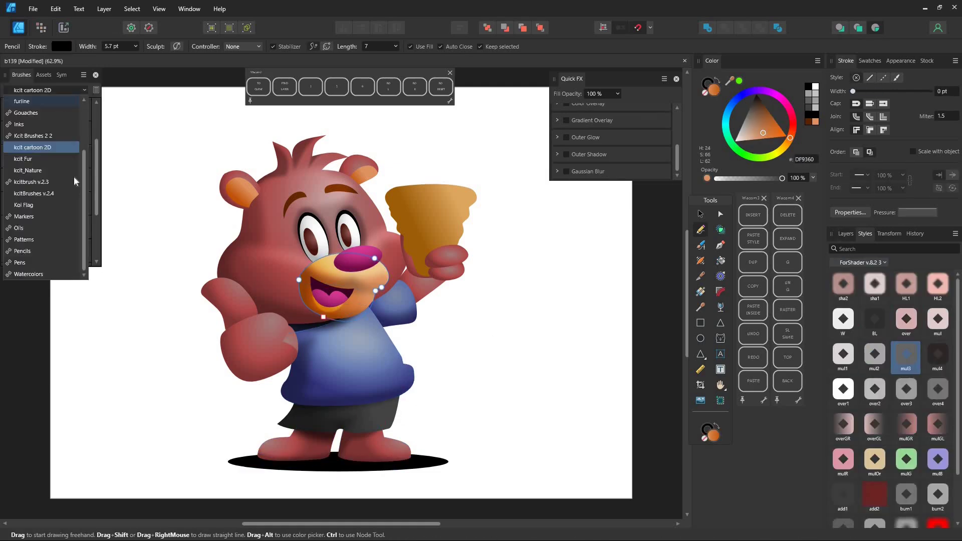
left_click(50, 193)
left_click(48, 109)
left_click(311, 285, "alt")
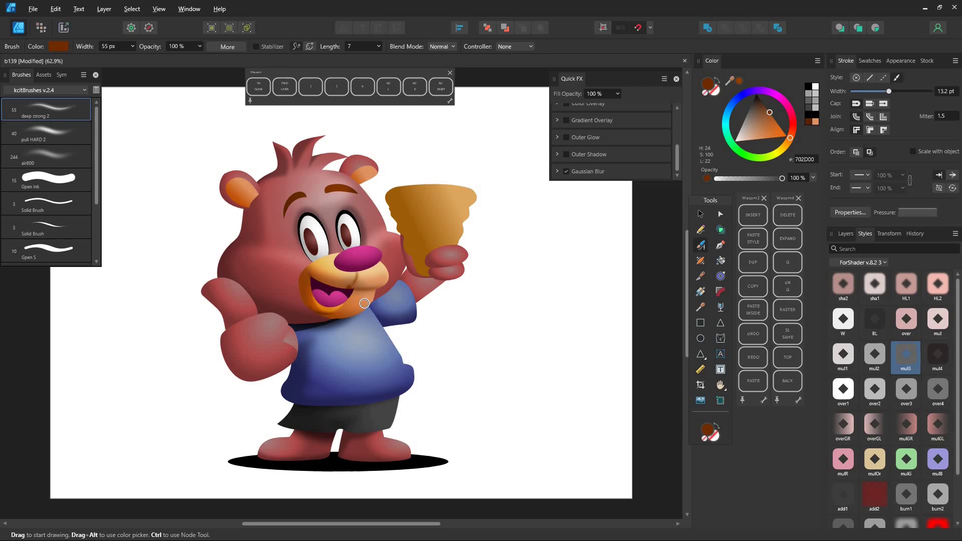
Step: Enlarge the brush and paint folds on the raised arm's sleeve and a finger crease on the thumbs-up hand in sampled colours
key("]")
left_click(290, 256, "alt")
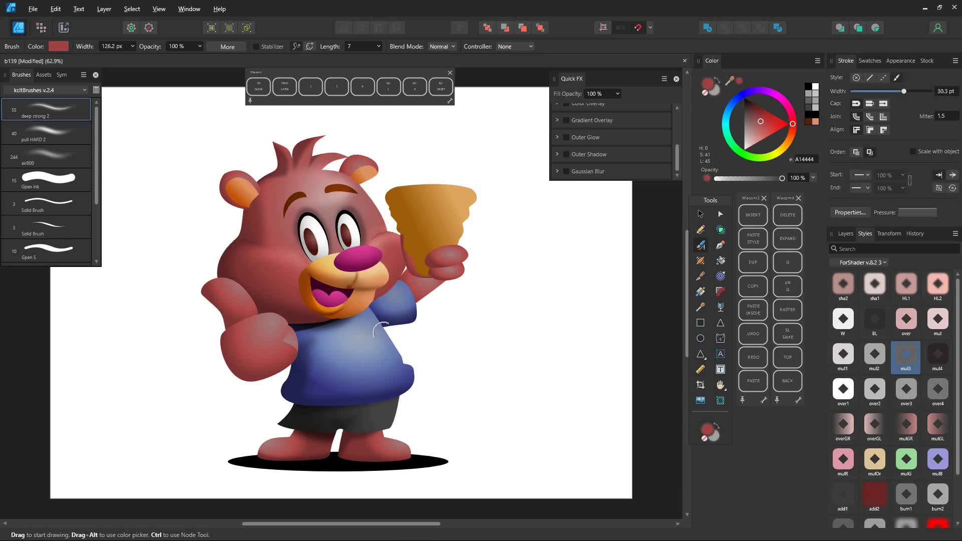
left_click(400, 315, "alt")
left_click_drag(387, 323, 388, 303)
left_click(251, 350, "ctrl")
left_click(262, 333, "alt")
left_click_drag(286, 341, 259, 347)
Step: Paint dark red toe lines inside both feet with the deep strong 2 brush
left_click(291, 449, "ctrl")
left_click(753, 218)
left_click_drag(258, 469, 266, 450)
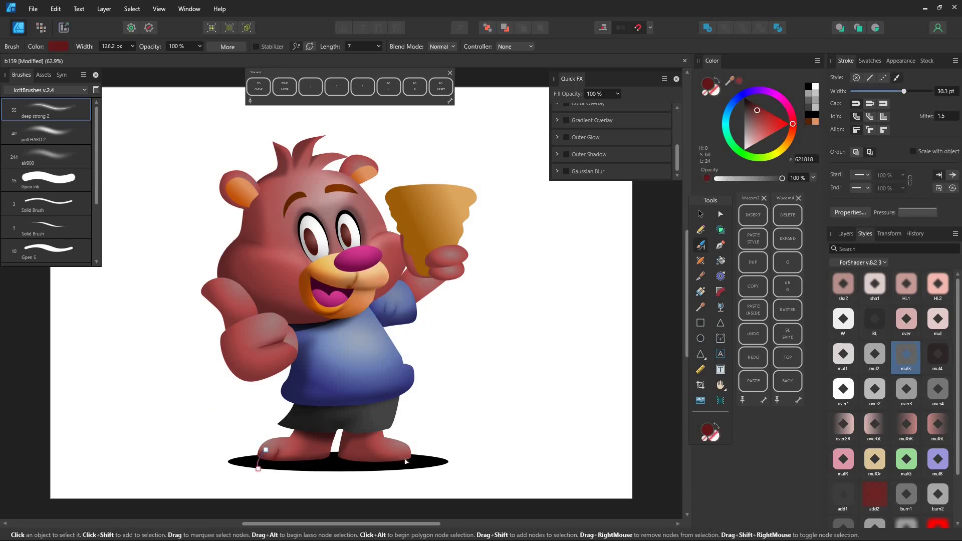
left_click(407, 462, "ctrl")
left_click_drag(403, 469, 394, 450)
Step: Paint a cheek crease inside the head beside the muzzle with the pull HARD 2 brush, positioned behind the muzzle
left_click(46, 133)
left_click(281, 261, "ctrl")
left_click(846, 233)
left_click(898, 439)
left_click_drag(297, 258, 315, 269)
Step: Draw thin dark lash lines at the outer corners of both eyes with the 3 px Solid Brush
left_click(46, 227)
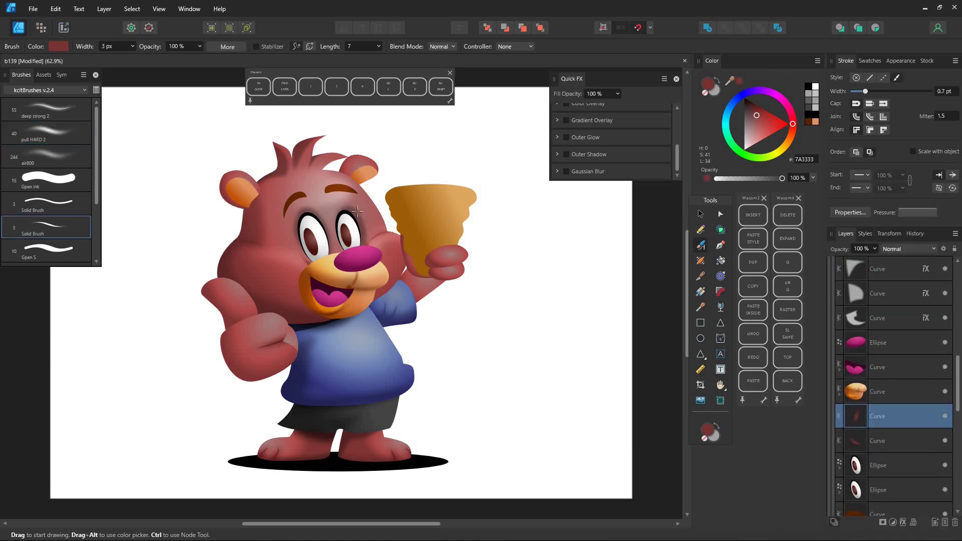
left_click(354, 215, "alt")
left_click_drag(355, 219, 361, 214)
left_click_drag(297, 231, 284, 230)
Step: Select both eyebrows and darken their brown fill
left_click(243, 193, "ctrl")
key("g")
key("v")
left_click(271, 260)
left_click(341, 188)
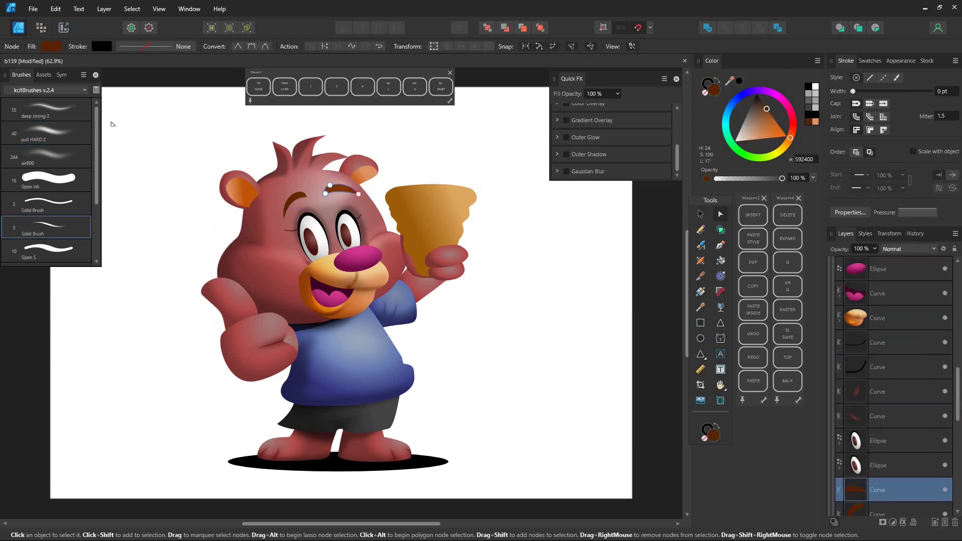
left_click(295, 203, "shift")
left_click(762, 103)
Step: Draw a small white highlight ellipse inside the eye over the brown pupil
left_click(239, 244)
left_click(933, 437)
left_click(787, 357)
left_click(346, 238)
left_click(700, 338)
left_click_drag(346, 230, 352, 225)
scroll(366, 291, "up", 5)
left_click_drag(323, 141, 326, 134)
Step: Reshape the lower edge of the muzzle outline by editing its nodes
left_click(269, 178)
left_click(321, 301)
scroll(321, 300, "up", 2)
left_click(720, 215)
left_click(264, 326)
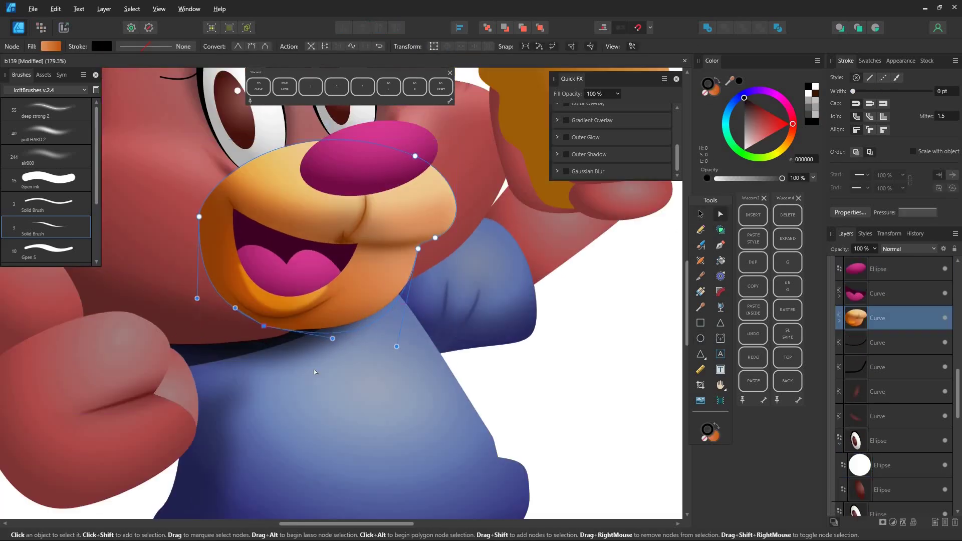
scroll(315, 372, "down", 5)
Step: Paint dark blue folds on the shirt and black folds on the shorts with the deep strong 2 brush
key("b")
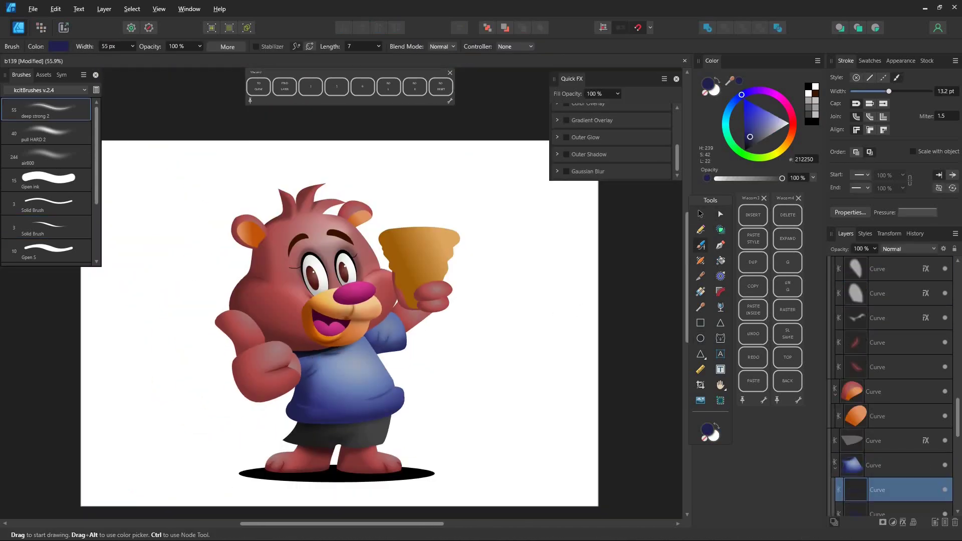
key("v")
left_click(345, 434)
key("b")
left_click(808, 87)
left_click_drag(372, 433, 346, 443)
Step: Paint brown grooves across the pot and shade it around the holding hand with the deep strong 2 brush
left_click(420, 261, "ctrl")
left_click(401, 266, "alt")
left_click_drag(398, 250, 409, 298)
left_click(808, 87)
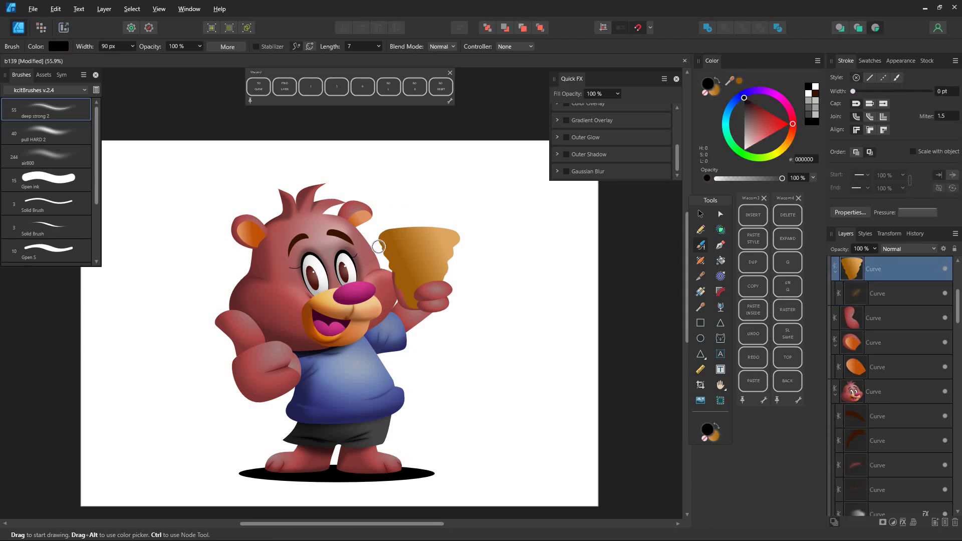
left_click(815, 93)
left_click(762, 115)
left_click_drag(458, 241, 435, 242)
left_click_drag(411, 308, 443, 309)
Step: Adjust the blurred shadow curve on the side of the head by moving one of its nodes
left_click(266, 373)
key("g")
key("a")
left_click(271, 321)
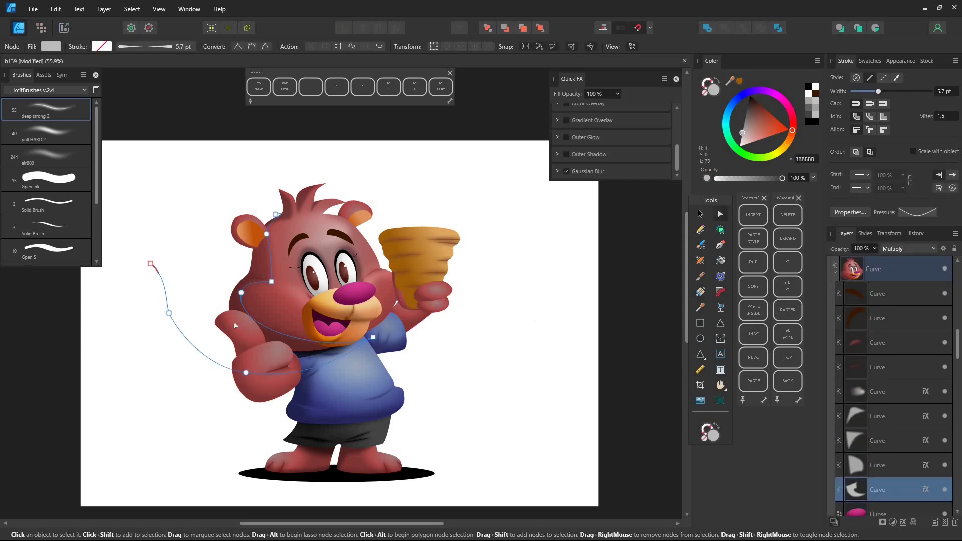
left_click_drag(270, 279, 262, 284)
left_click(501, 330)
Step: Select all the bear's layers together and flip them horizontally
key("v")
left_click(901, 269)
left_click(902, 441, "shift")
left_click(343, 28)
Step: Reshape the head's lower outline near the chin by moving its nodes
left_click(331, 381)
left_click(354, 317)
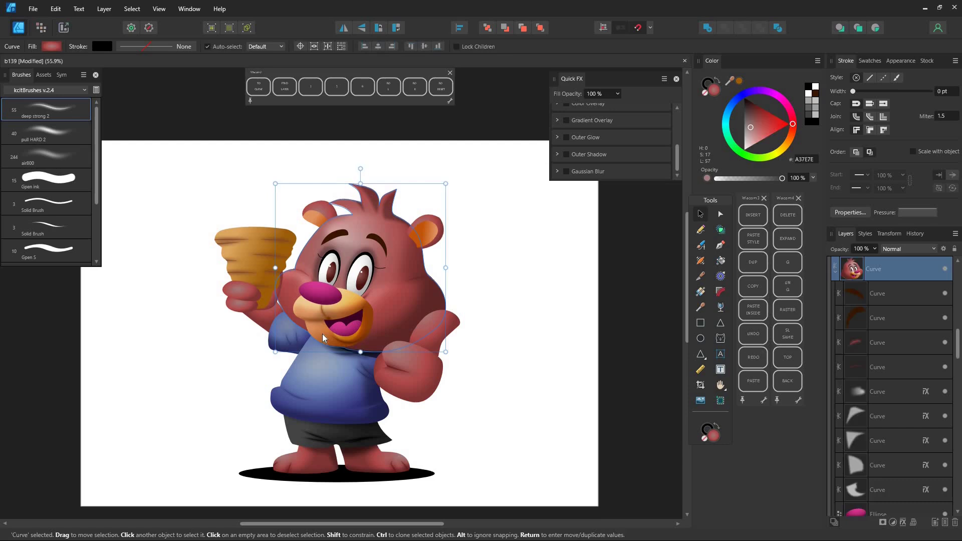
key("a")
left_click_drag(368, 352, 362, 344)
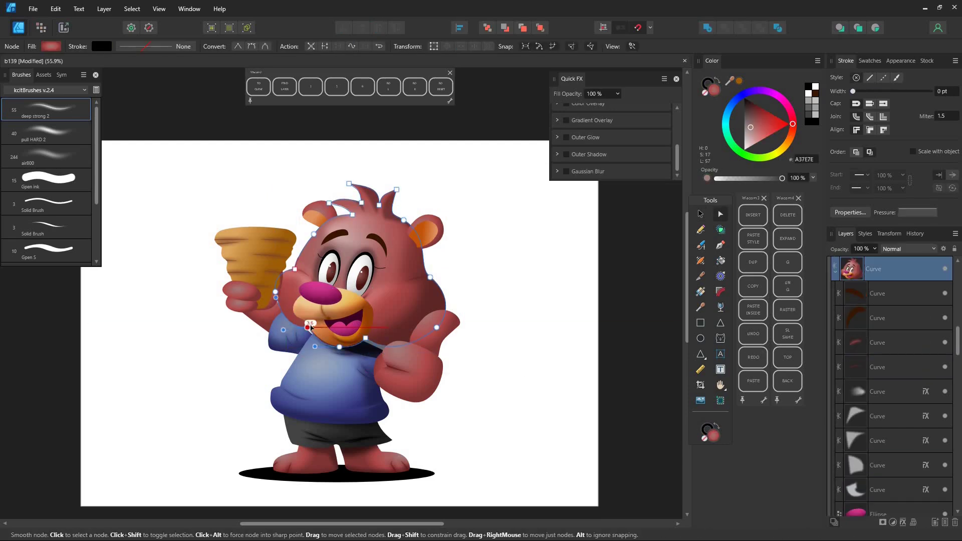
key("v")
left_click(501, 301)
Step: Draw a freehand shadow along the shirt's side below the raised sleeve and apply the shadow style from the bear styles
left_click_drag(303, 321, 274, 388)
left_click(255, 250)
left_click(241, 293, "shift")
left_click(273, 302, "shift")
key("a")
left_click(331, 380)
key("n")
left_click(864, 233)
left_click(877, 322)
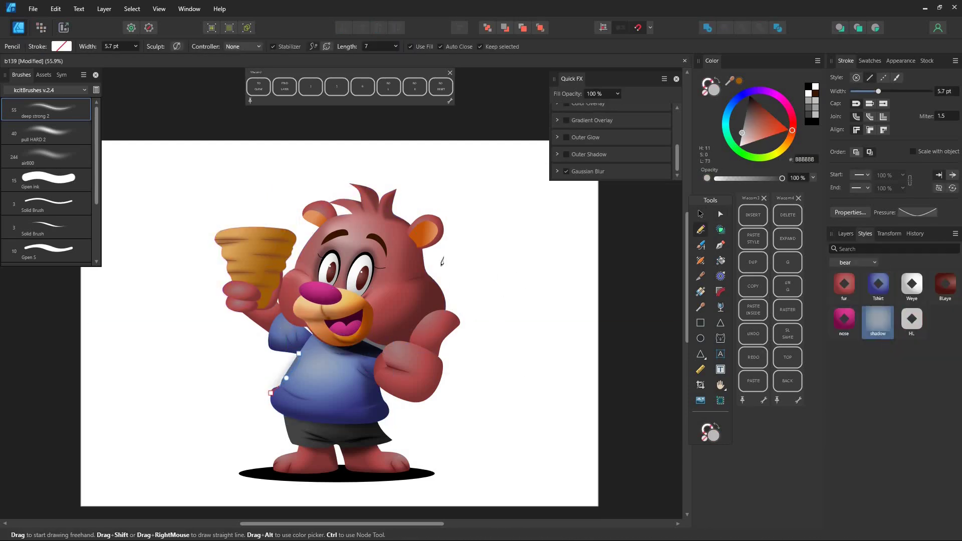
Step: Select the whole Layer1 and flip it horizontally
scroll(460, 276, "down", 2)
left_click(421, 301)
left_click(323, 323)
left_click(846, 233)
left_click(897, 292)
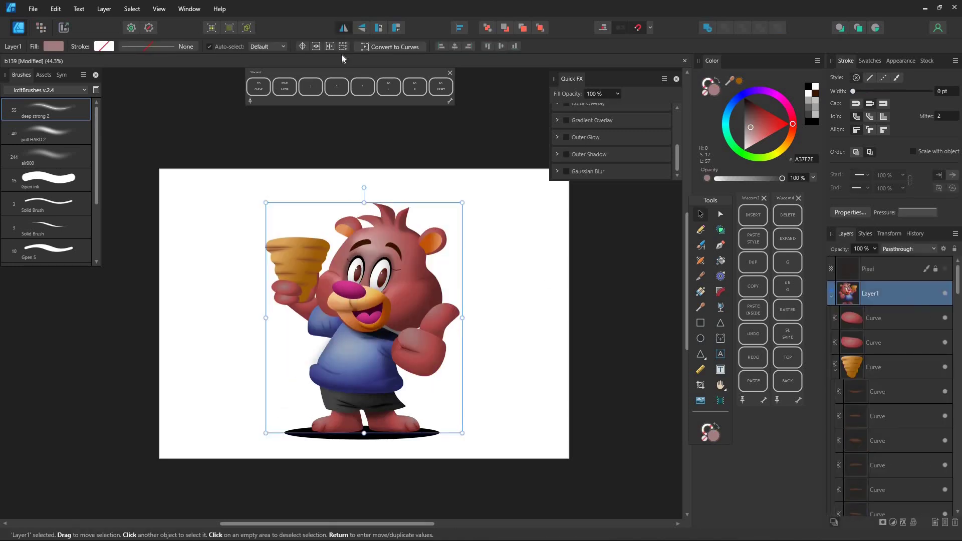
left_click(343, 28)
Step: Select the thumb and fist of the thumbs-up hand and move them slightly upward
left_click(313, 281)
key("a")
key("v")
left_click(288, 313)
left_click(321, 350, "shift")
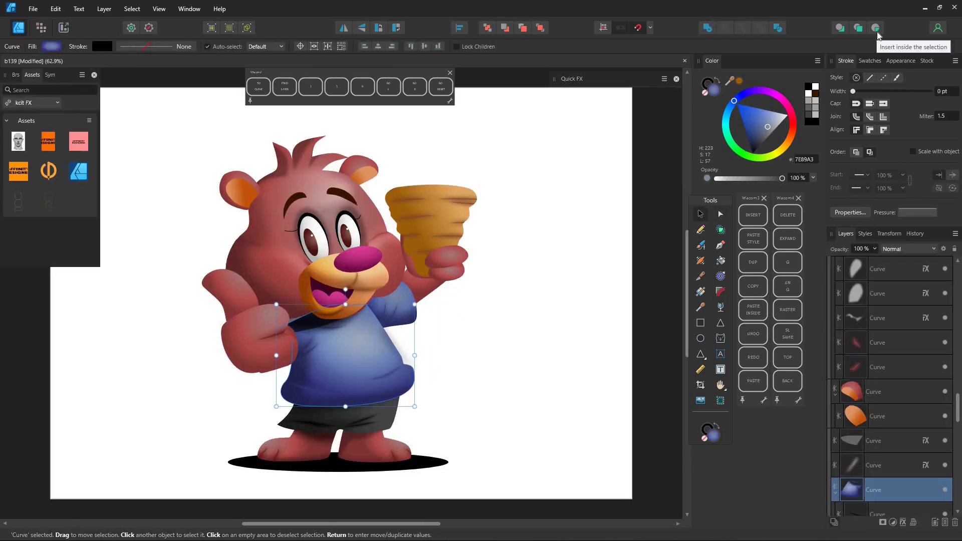
Step: Place the orange circular logo from the kcit FX assets on the shirt's chest
left_click_drag(48, 171, 351, 346)
left_click(793, 122)
left_click(16, 75)
double_click(571, 78)
Step: Draw a shadow inside the head above the thumbs-up hand and apply the mul3 style
left_click(251, 346)
key("n")
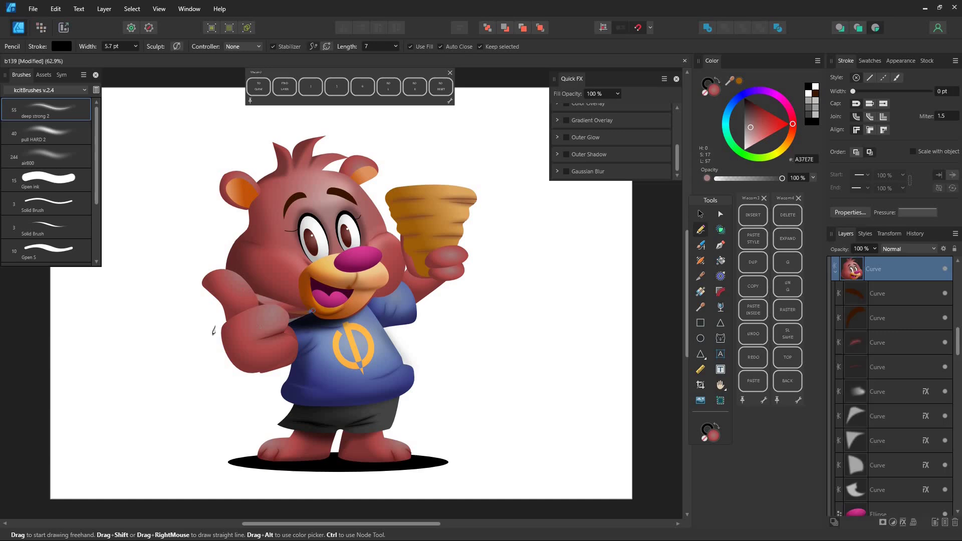
left_click_drag(212, 331, 273, 333)
left_click(865, 233)
left_click(906, 355)
Step: Paint speckled texture inside the pot with the dot S tiny brush in light yellow E0D094
left_click(431, 213)
scroll(46, 200, "down", 5)
left_click(46, 255)
left_click(430, 198, "alt")
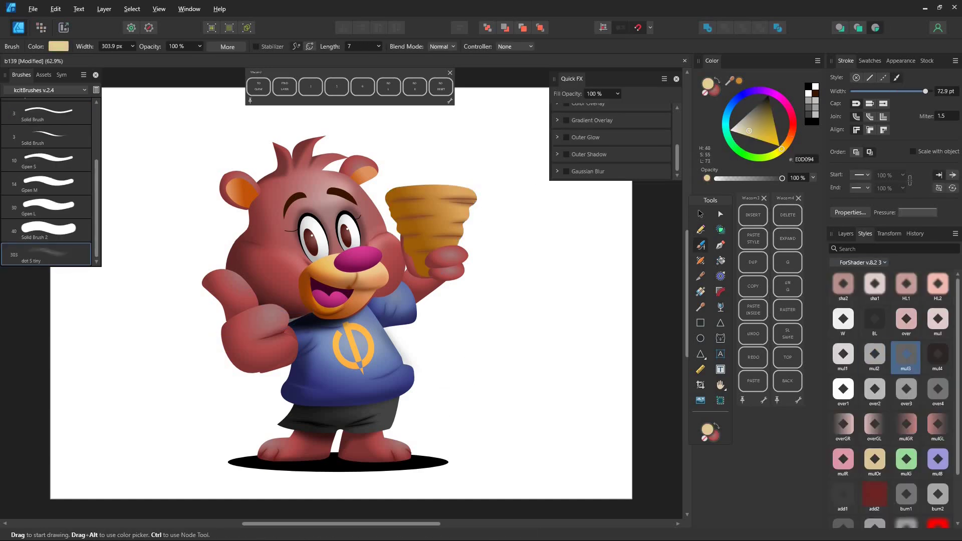
left_click_drag(411, 201, 423, 260)
Step: Paint pale pink C49595 speckles on the bear's cheek and thumbs-up arm with the dot S tiny brush
left_click(271, 250, "ctrl")
left_click(753, 133)
left_click_drag(255, 258, 291, 265)
left_click_drag(213, 288, 246, 299)
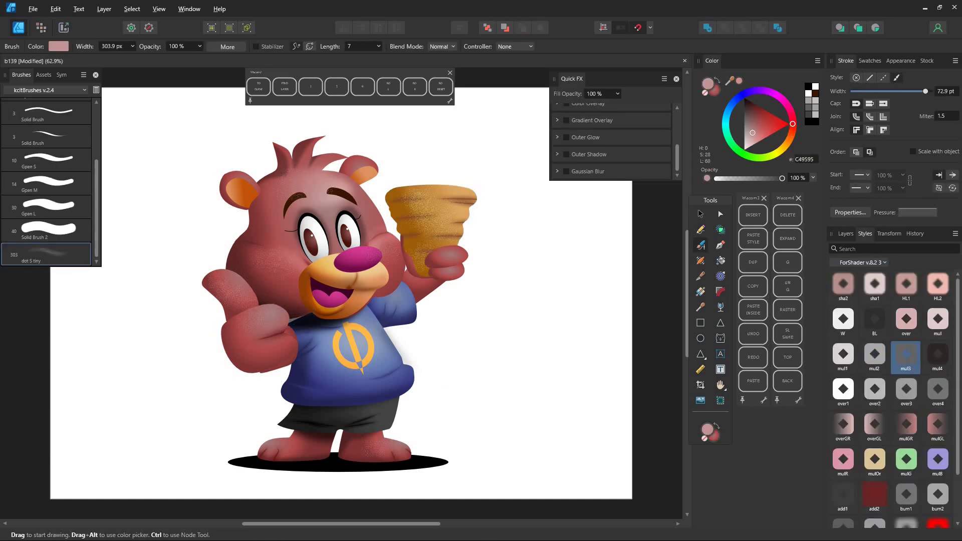
Step: Draw a large circle filled with grey 787878 behind the bear and adjust its placement
left_click(744, 386)
left_click(744, 122)
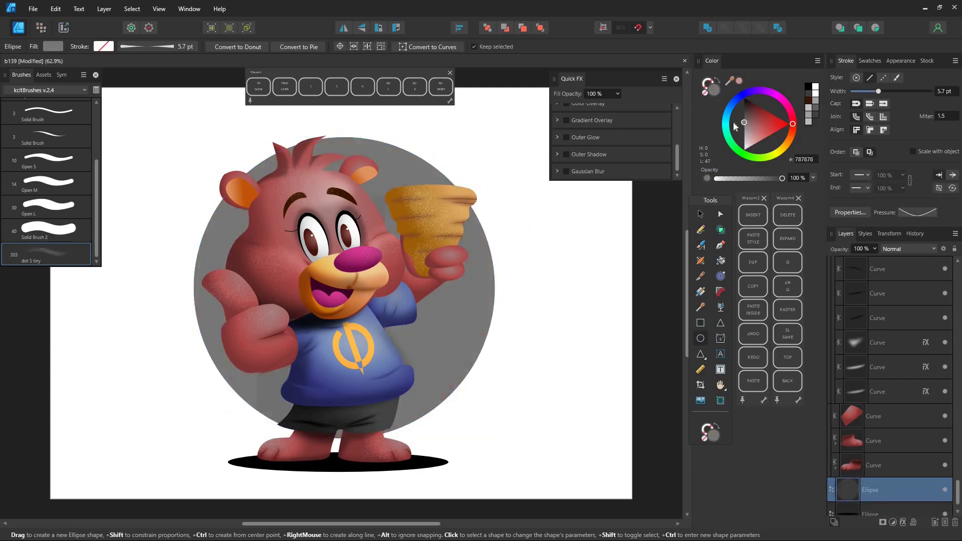
left_click(271, 240)
left_click_drag(267, 200, 248, 251)
Step: Draw freehand highlight shapes along the head's edges, using the over2 style and Gaussian Blur
left_click(865, 234)
left_click(875, 390)
left_click(588, 171)
left_click_drag(190, 242, 231, 263)
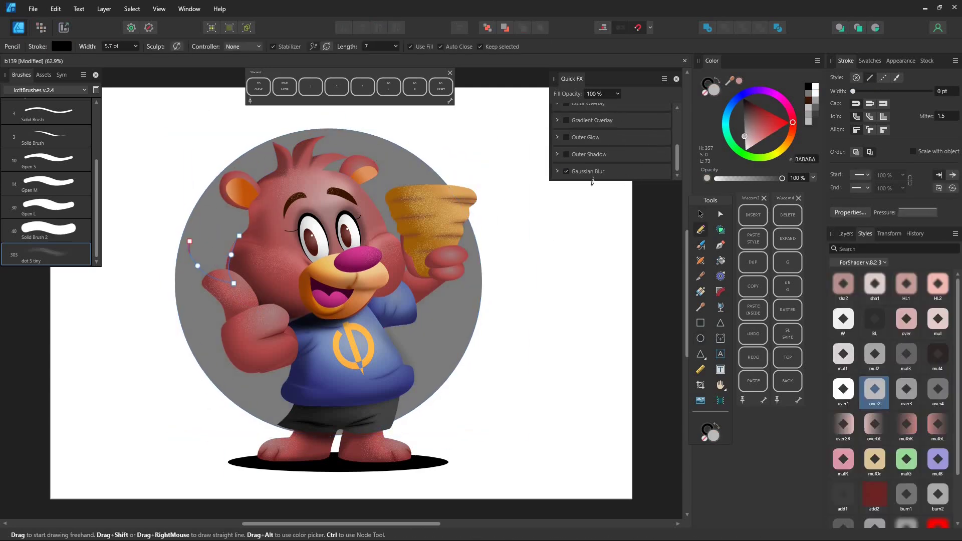
left_click(591, 173)
left_click_drag(335, 171, 415, 250)
left_click(281, 240, "ctrl")
Step: Add freehand highlights inside the raised thumb and its fist, each with the over2 style and Gaussian Blur
left_click(230, 296, "ctrl")
left_click(748, 221)
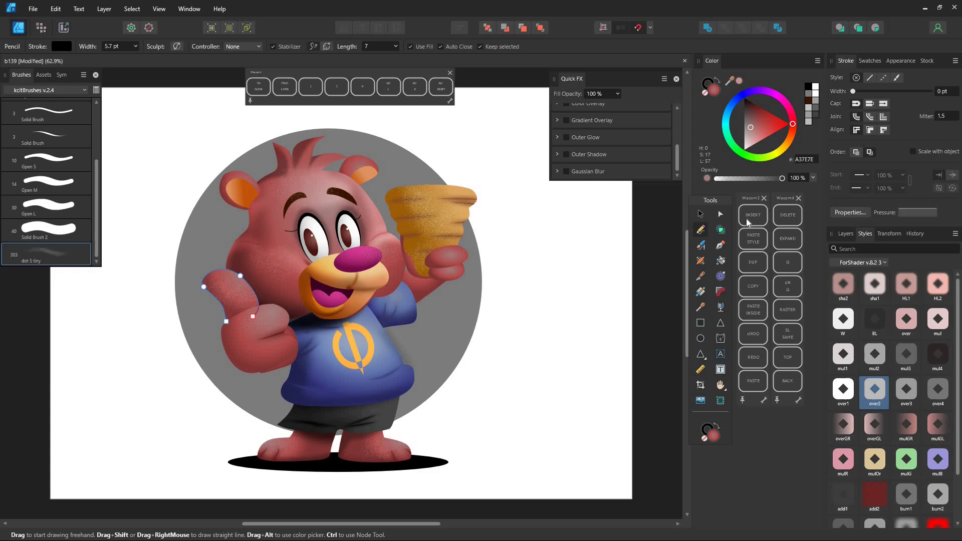
left_click(875, 390)
left_click_drag(583, 159, 599, 159)
left_click_drag(223, 342, 169, 333)
left_click(875, 389)
left_click(627, 173)
left_click_drag(582, 159, 600, 158)
Step: Draw a highlight inside the hand holding the pot, apply the over2 style and soften it with Gaussian Blur
left_click(458, 253, "ctrl")
left_click_drag(436, 259, 462, 261)
left_click(875, 389)
left_click(592, 172)
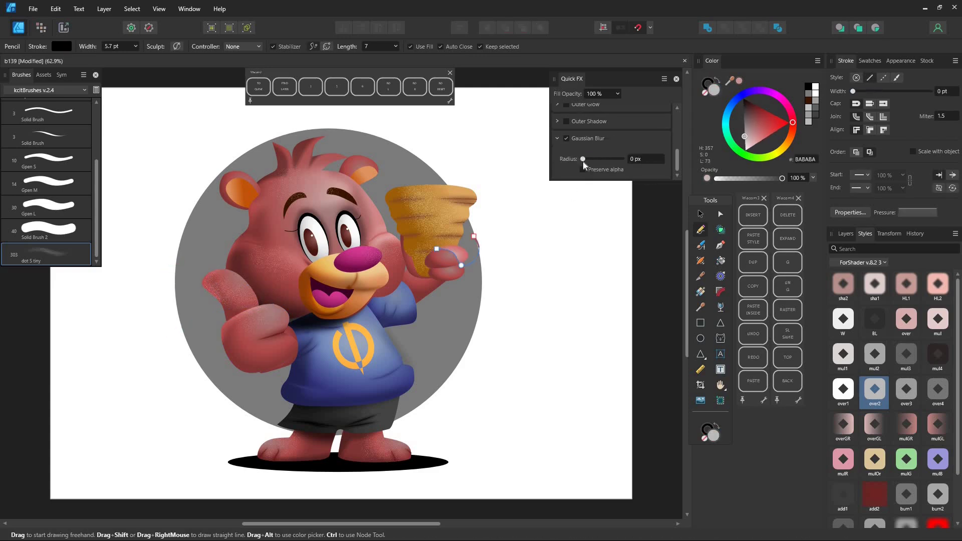
left_click_drag(582, 160, 599, 160)
Step: Draw shading around the eyes inside the head, apply the mul3 style and a Gaussian Blur of about 7.5 px
left_click(281, 226, "ctrl")
left_click_drag(300, 238, 329, 246)
left_click(906, 355)
left_click(589, 172)
left_click_drag(582, 159, 599, 159)
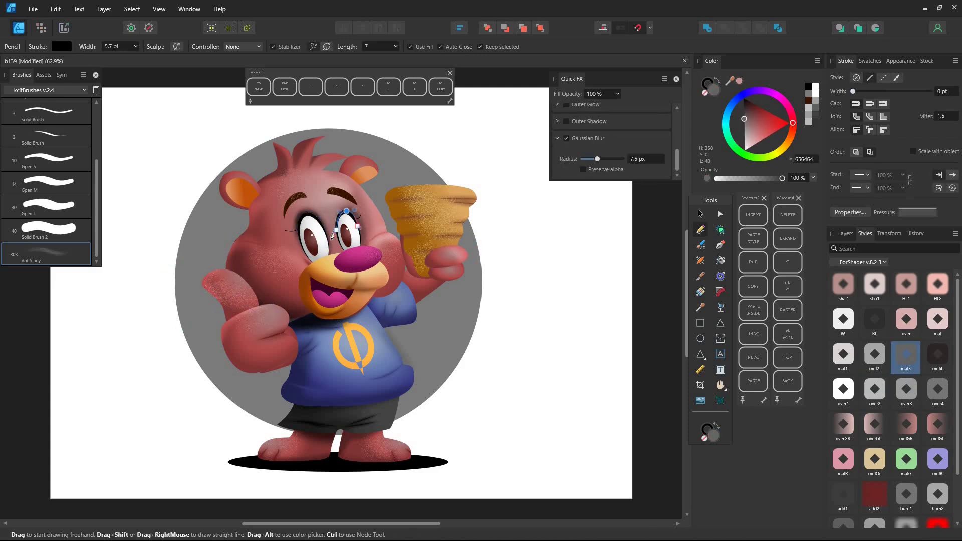
Step: Draw a highlight on the cheek above the raised thumb with the over2 style and soften it with Gaussian Blur
left_click(281, 226, "ctrl")
left_click(875, 28)
left_click_drag(228, 264, 274, 245)
left_click(875, 390)
left_click(580, 170)
left_click_drag(582, 158, 599, 159)
Step: Draw a freehand over2 highlight along the shirt's edge below the pot arm and select the related curve layers
left_click(311, 385, "ctrl")
left_click_drag(382, 320, 414, 369)
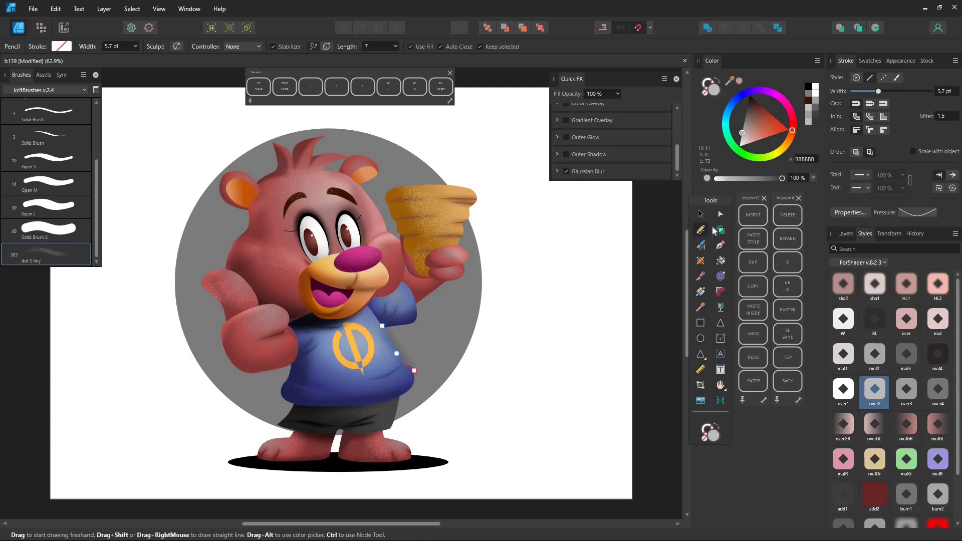
left_click(845, 234)
left_click(887, 392)
left_click(887, 417, "shift")
Step: Draw a shadow down the pot's side nearest the head, using the mul2 style and Gaussian Blur
left_click(432, 216, "ctrl")
left_click_drag(400, 184, 425, 281)
left_click(864, 234)
left_click(875, 355)
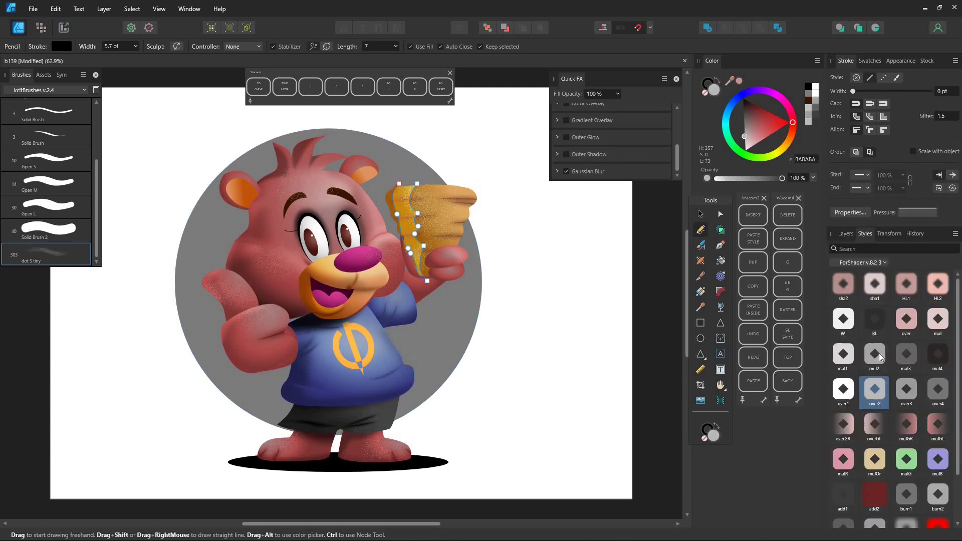
left_click(589, 171)
left_click_drag(582, 159, 599, 158)
left_click_drag(400, 184, 414, 254)
Step: Try a blurred light yellow EDD49D highlight along the pot's rim with Solid Brush 2
left_click(25, 250)
left_click(25, 231)
left_click(430, 189, "alt")
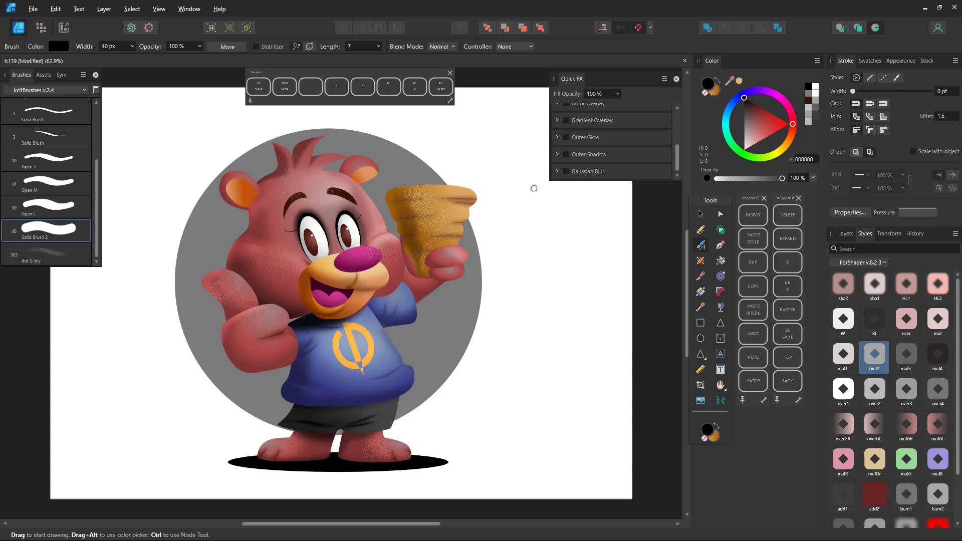
left_click(749, 134)
left_click_drag(413, 188, 470, 187)
left_click(846, 233)
left_click(788, 263)
left_click(908, 249)
left_click(588, 171)
left_click_drag(583, 159, 603, 159)
left_click(781, 219)
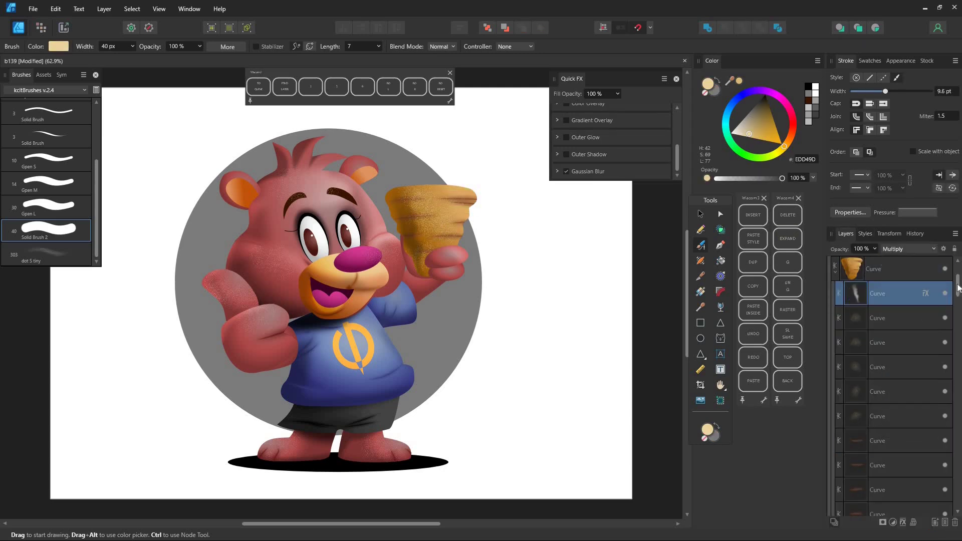
Step: Add an adjustment to the bear's Layer1 and increase its value slightly
left_click_drag(957, 281, 958, 261)
left_click(831, 296)
left_click(902, 293)
left_click(893, 522)
left_click_drag(545, 446, 557, 446)
left_click(664, 403)
Step: Enable a Gradient Overlay effect on Layer1 and open its detailed settings clear of the artwork
left_click(912, 295)
left_click(566, 141)
left_click(663, 141)
left_click_drag(626, 152, 139, 198)
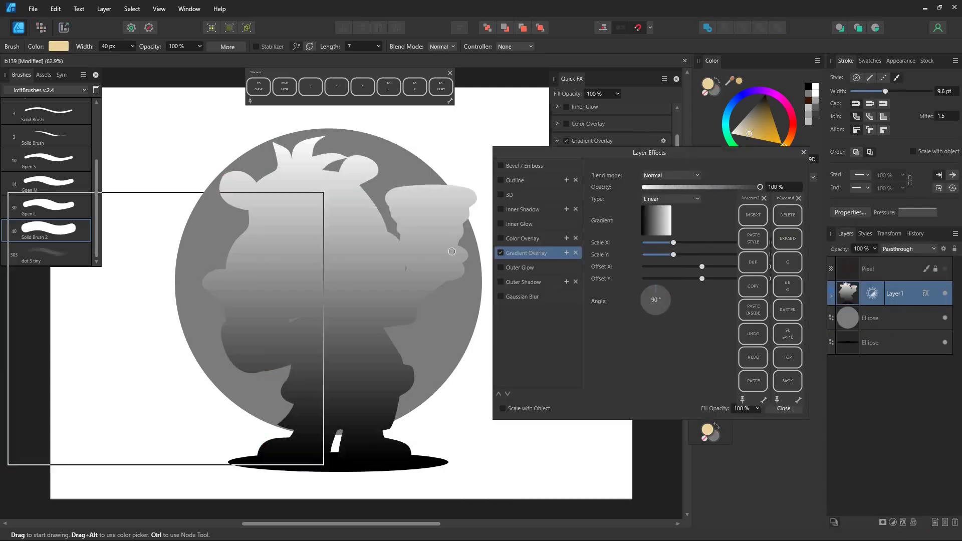
left_click_drag(361, 301, 546, 298)
double_click(21, 74)
left_click_drag(156, 198, 171, 145)
Step: Set the gradient overlay to Multiply at 46% opacity and shift its gradient stop toward the dark end
left_click(223, 168)
left_click(212, 207)
left_click(187, 214)
left_click_drag(187, 251, 151, 251)
left_click_drag(290, 179, 232, 180)
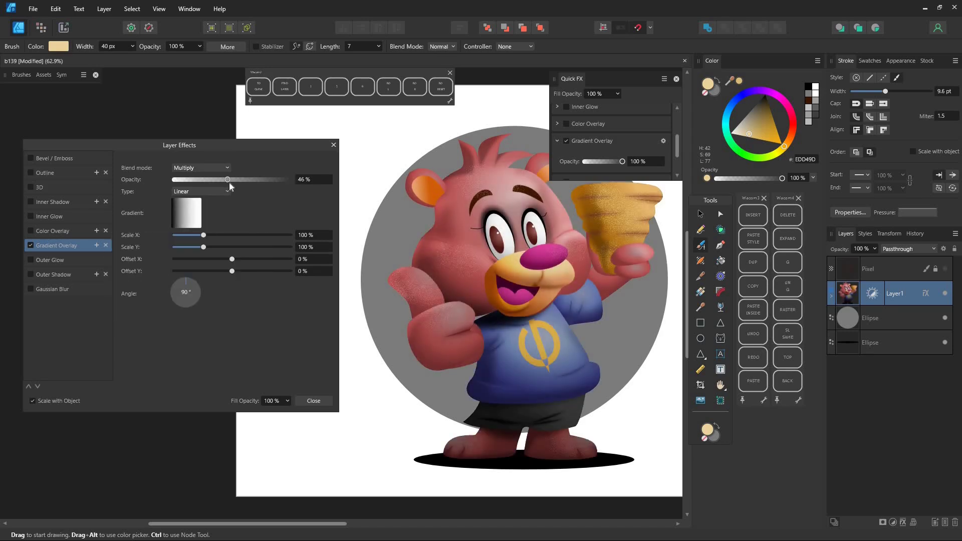
left_click(313, 401)
key("ctrl+0")
double_click(572, 79)
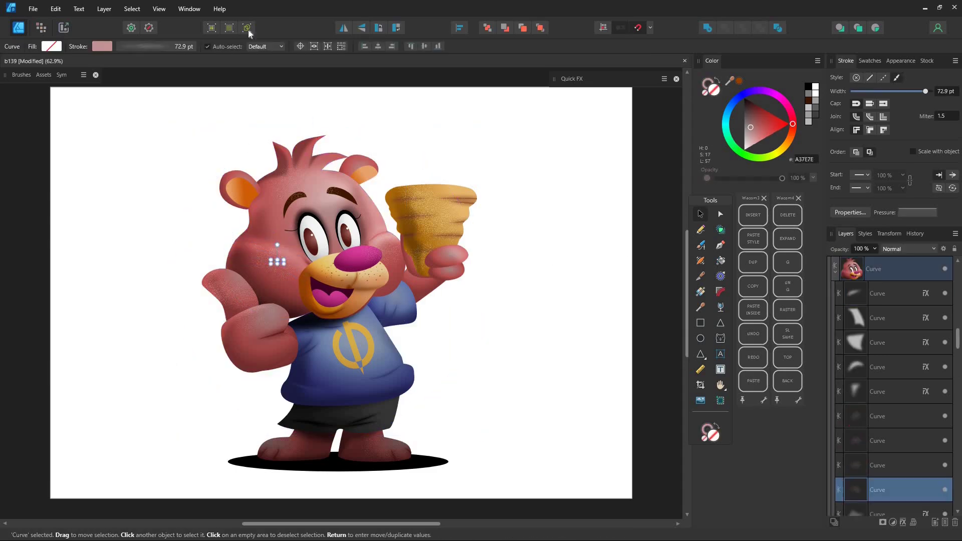
Step: Switch the canvas view mode from the X-ray outlines to Vector
left_click(159, 9)
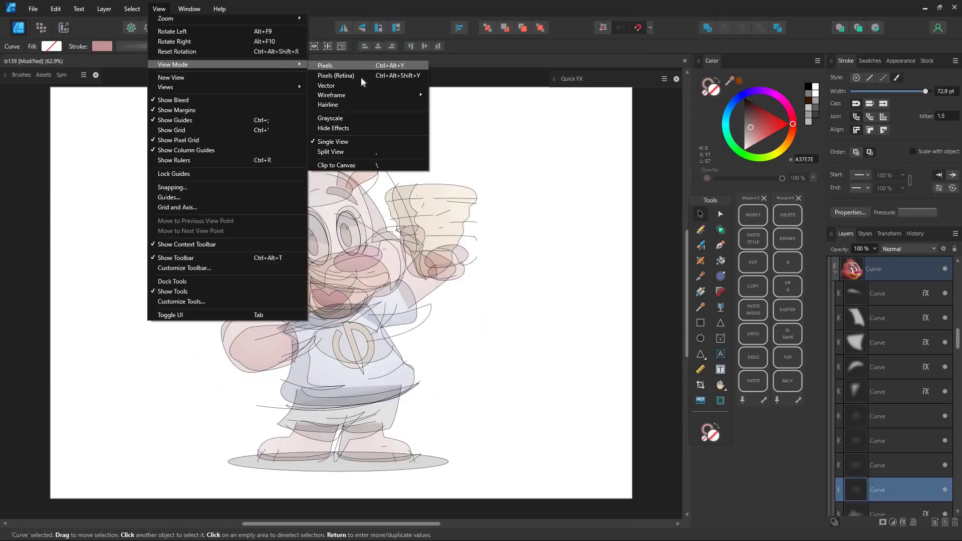
left_click(363, 82)
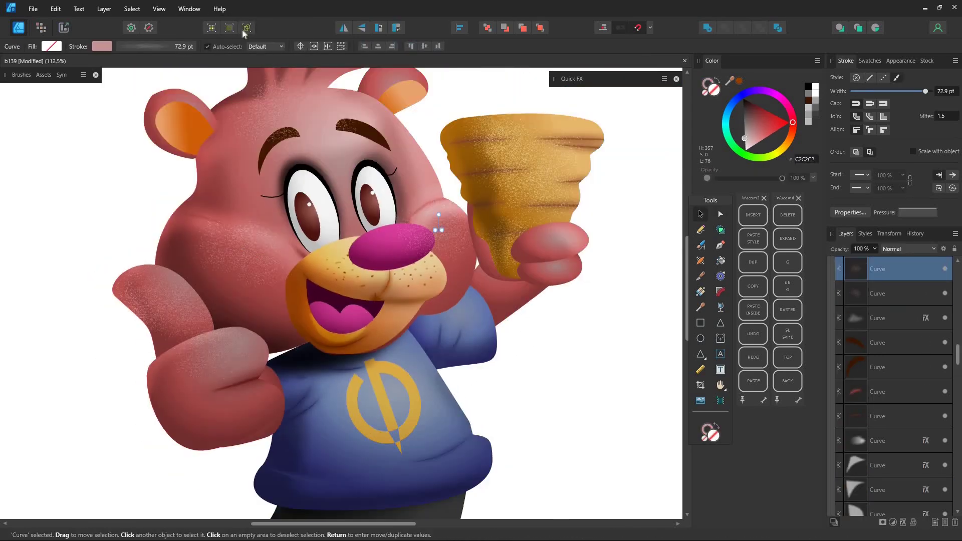